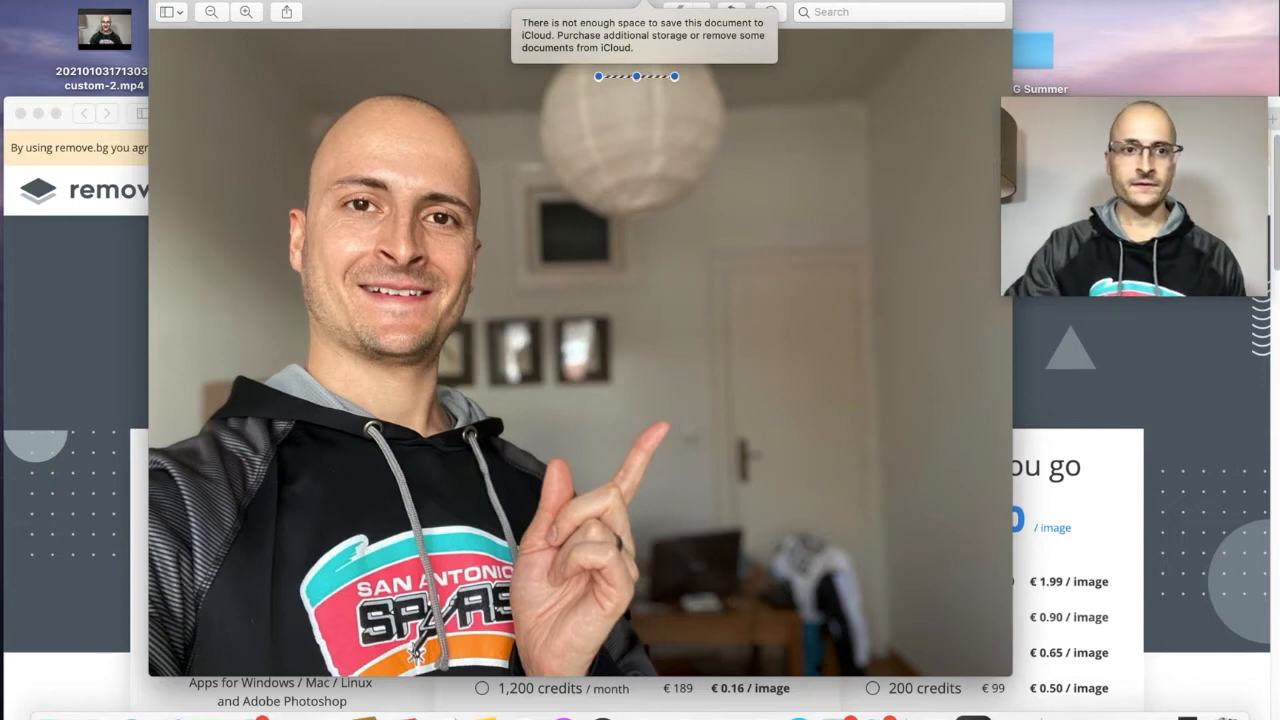
Close the photo preview, bring the browser window into full view and open the remove.bg home page
key(super+w)
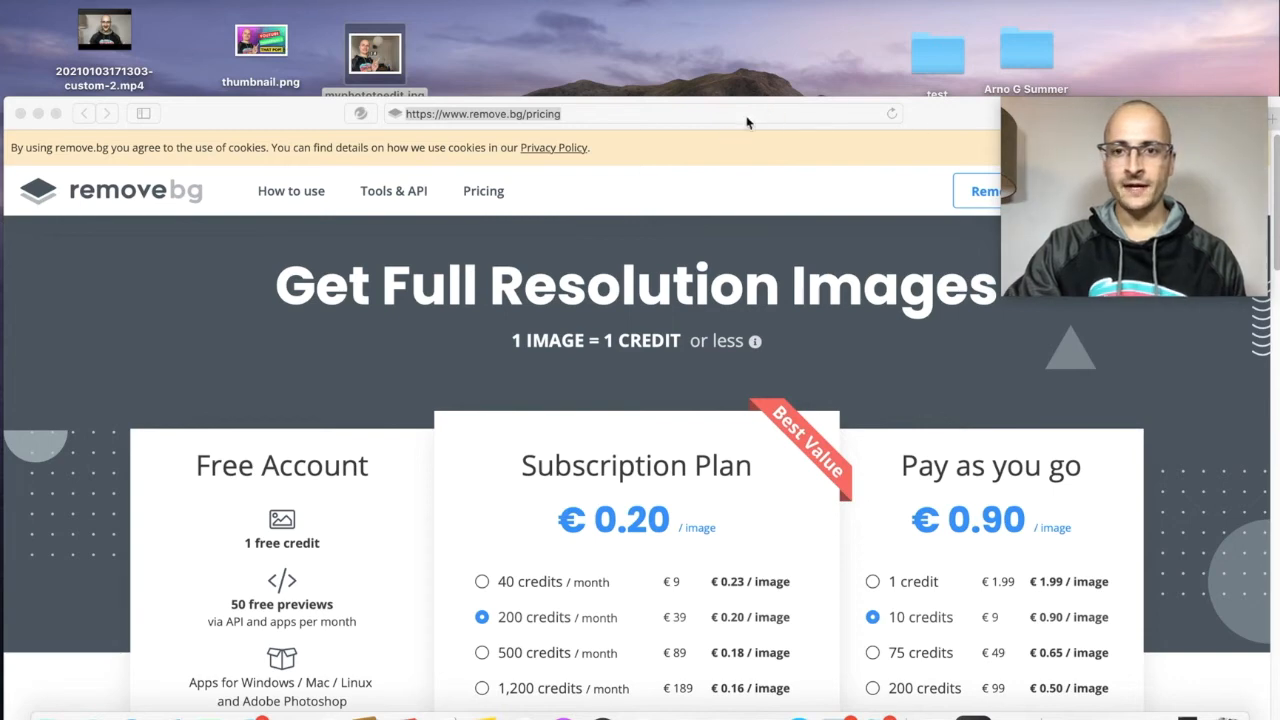
drag(286, 110, 282, 2)
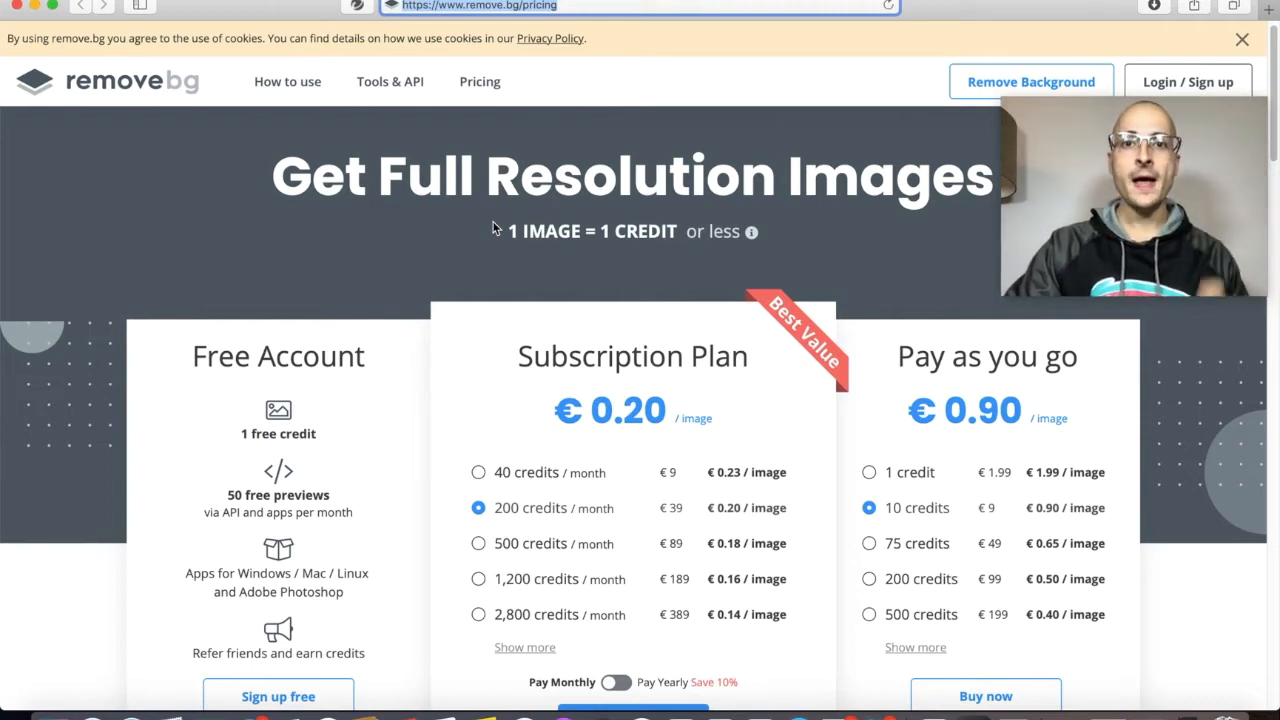
scroll(493, 222, down, 5)
scroll(553, 317, up, 5)
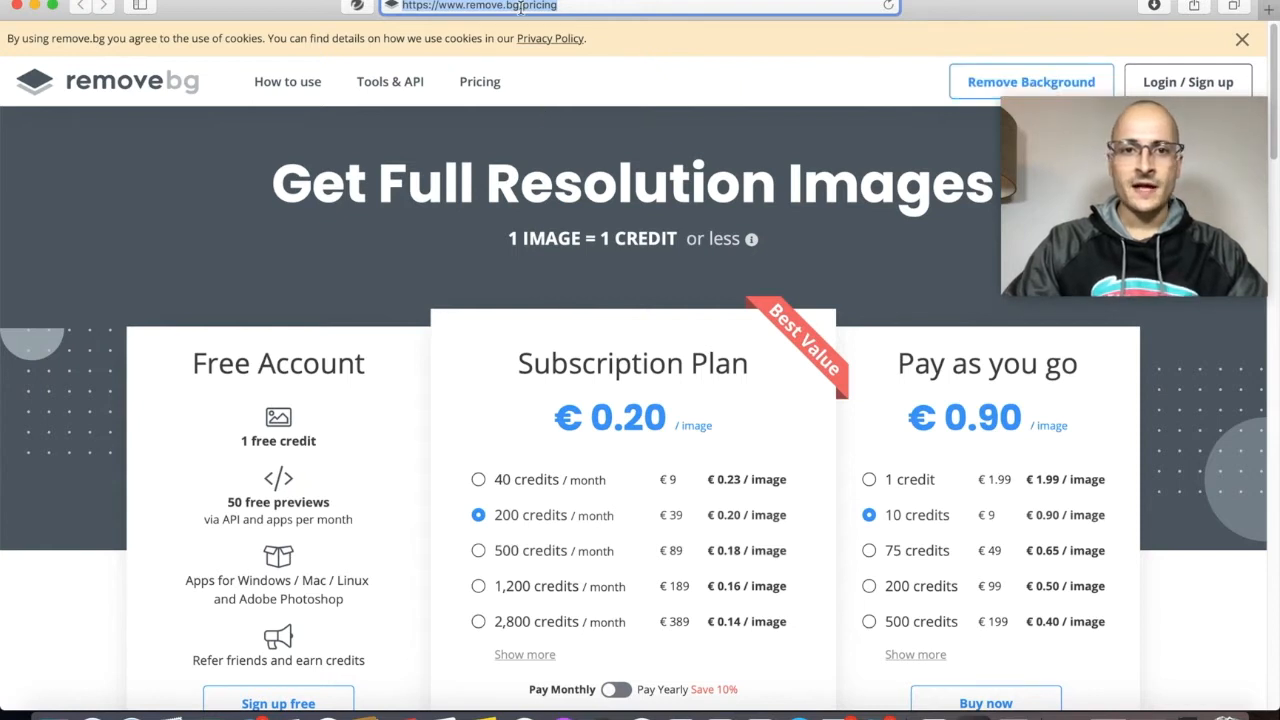
key(BackSpace)
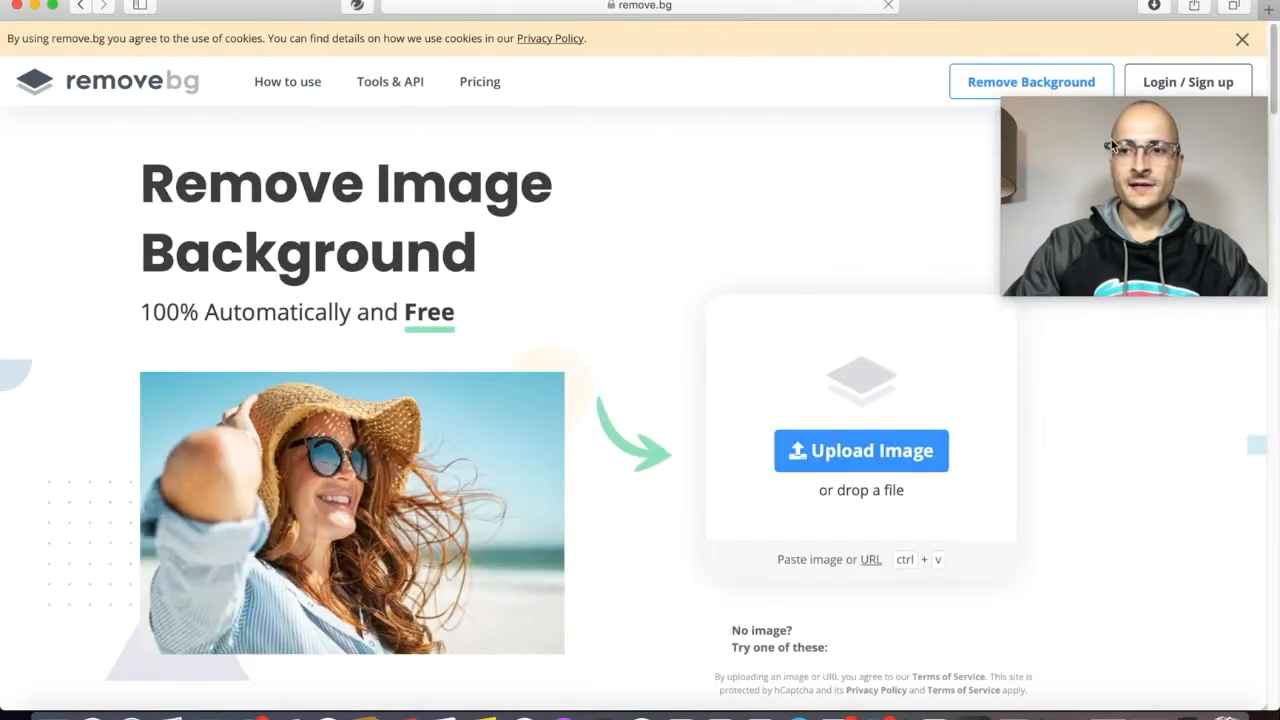
Upload myphototoedit.jpg from the Desktop for background removal and download the preview-size cutout
click(890, 452)
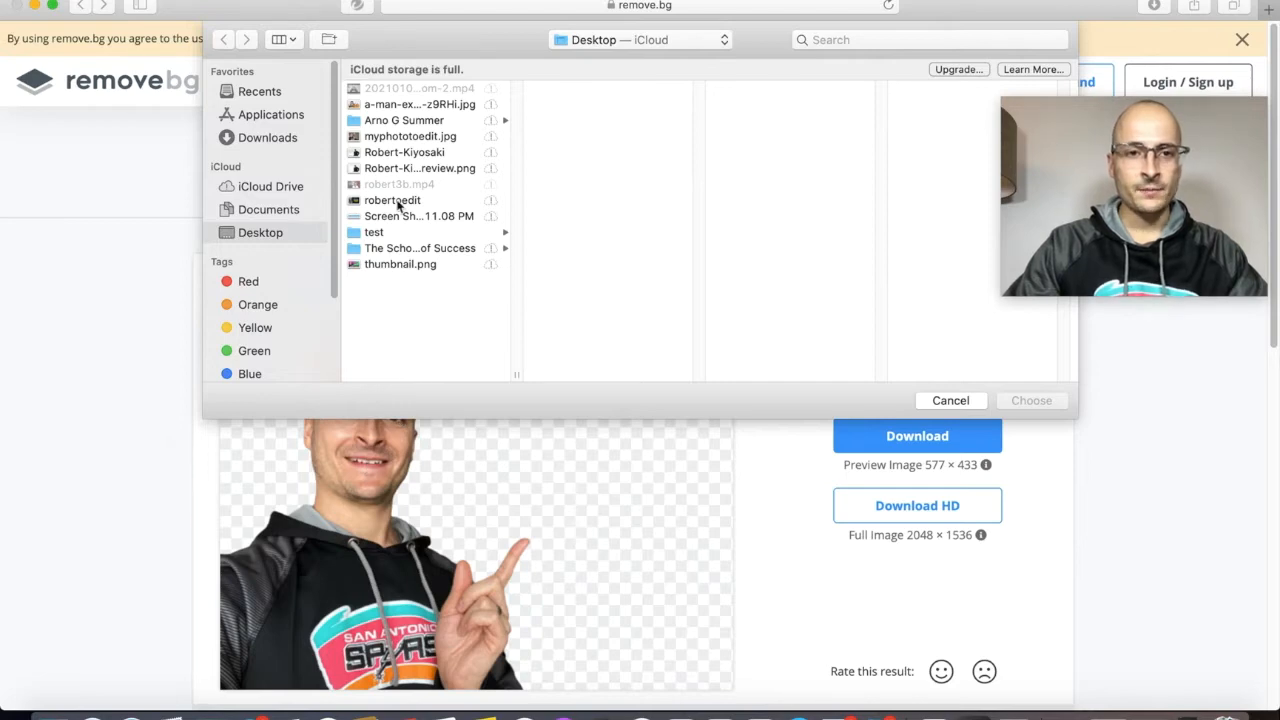
double_click(403, 136)
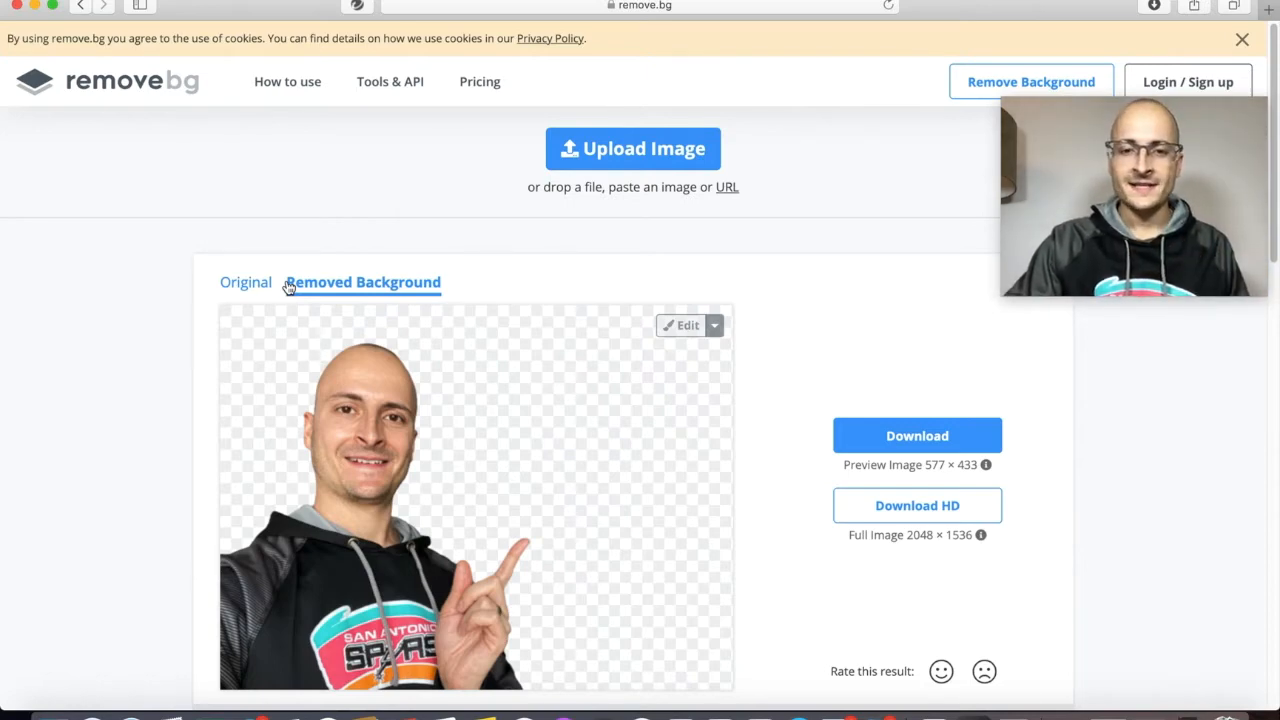
scroll(686, 378, down, 3)
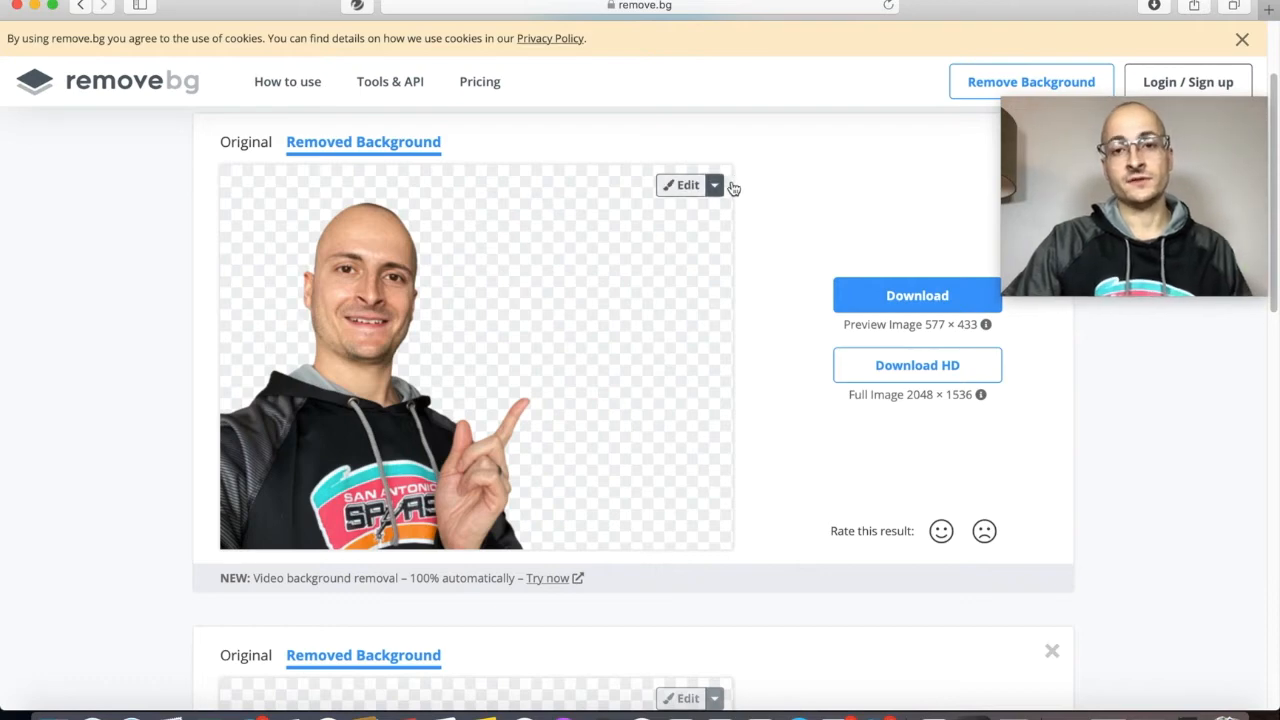
click(886, 300)
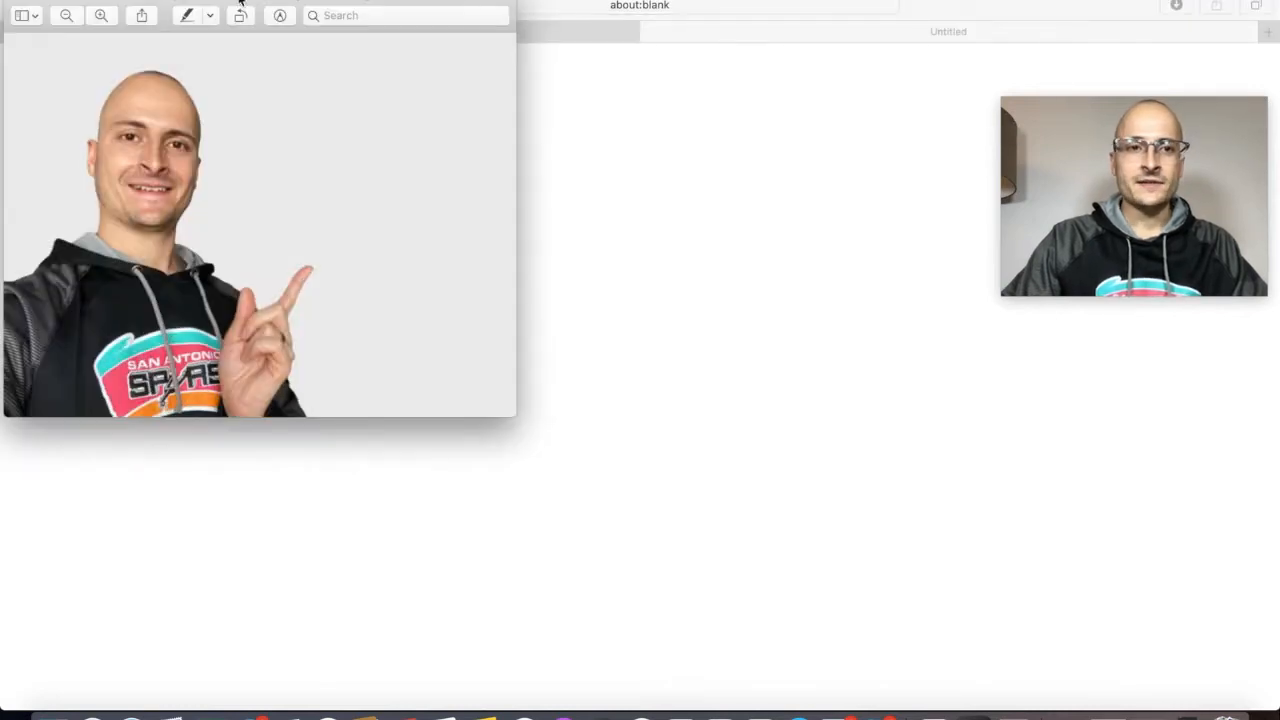
click(22, 3)
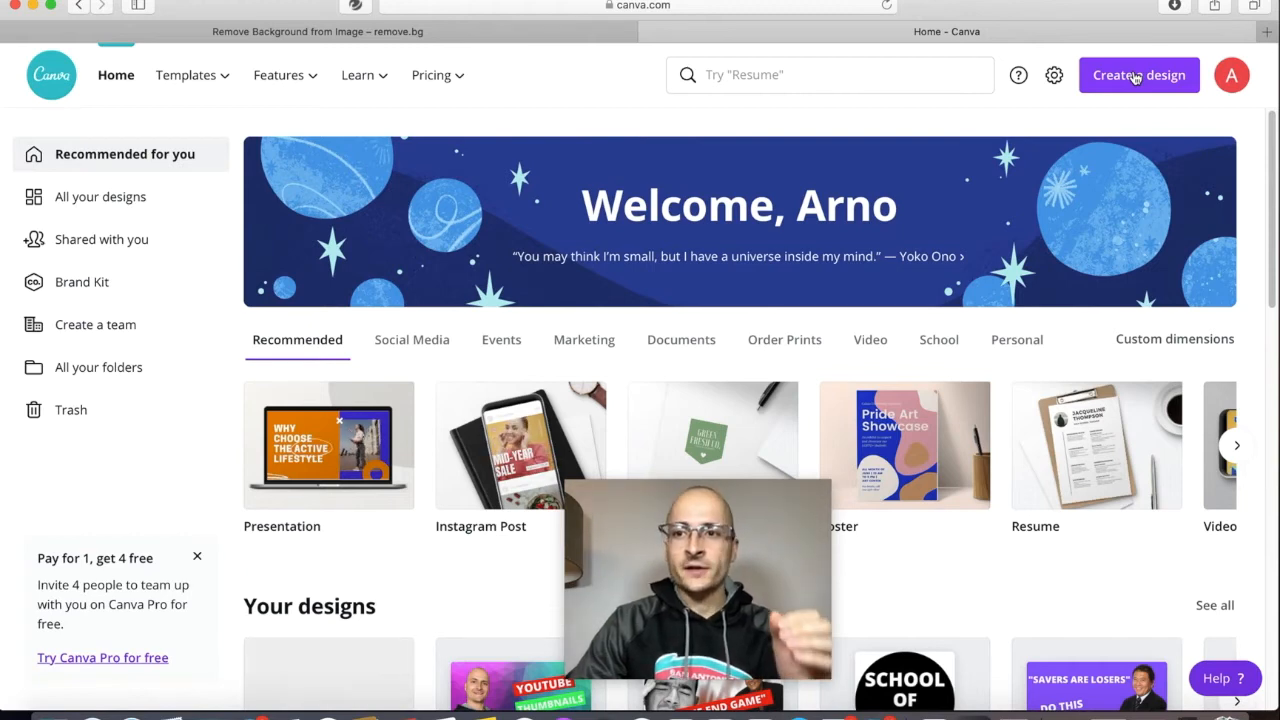
Create a new Canva design with custom dimensions of 1280 x 720 px
click(1136, 78)
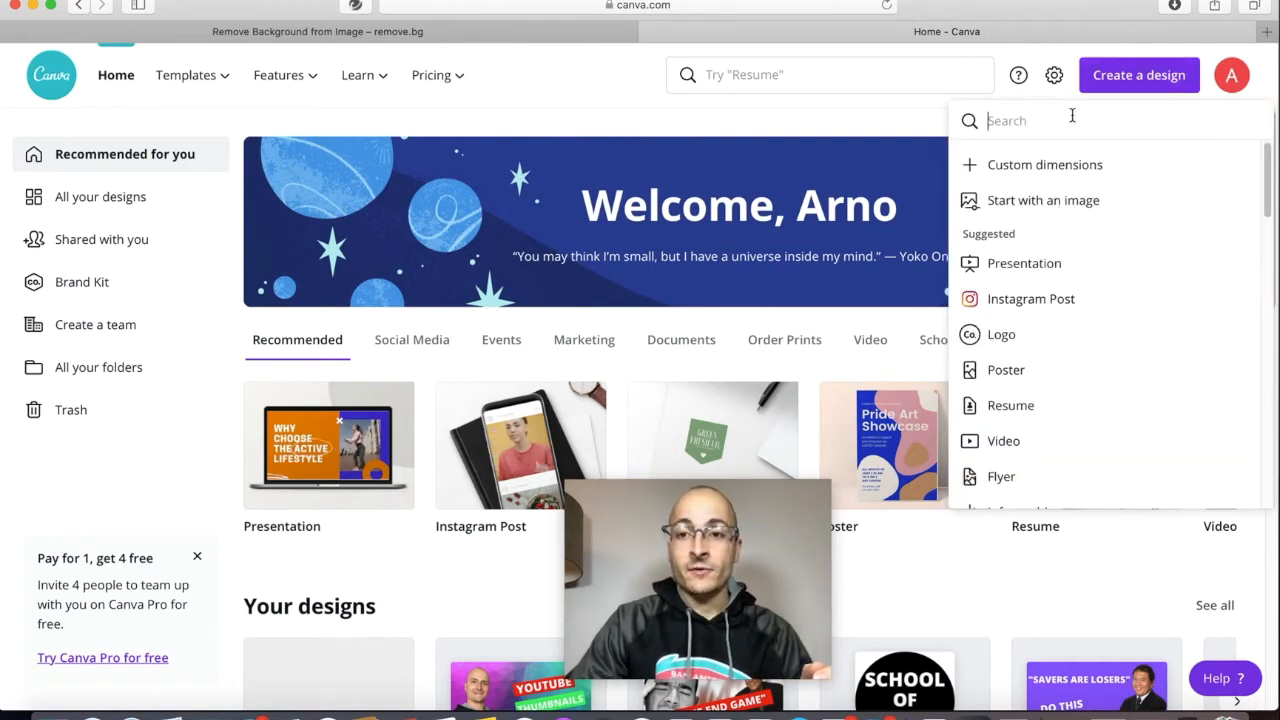
click(1051, 168)
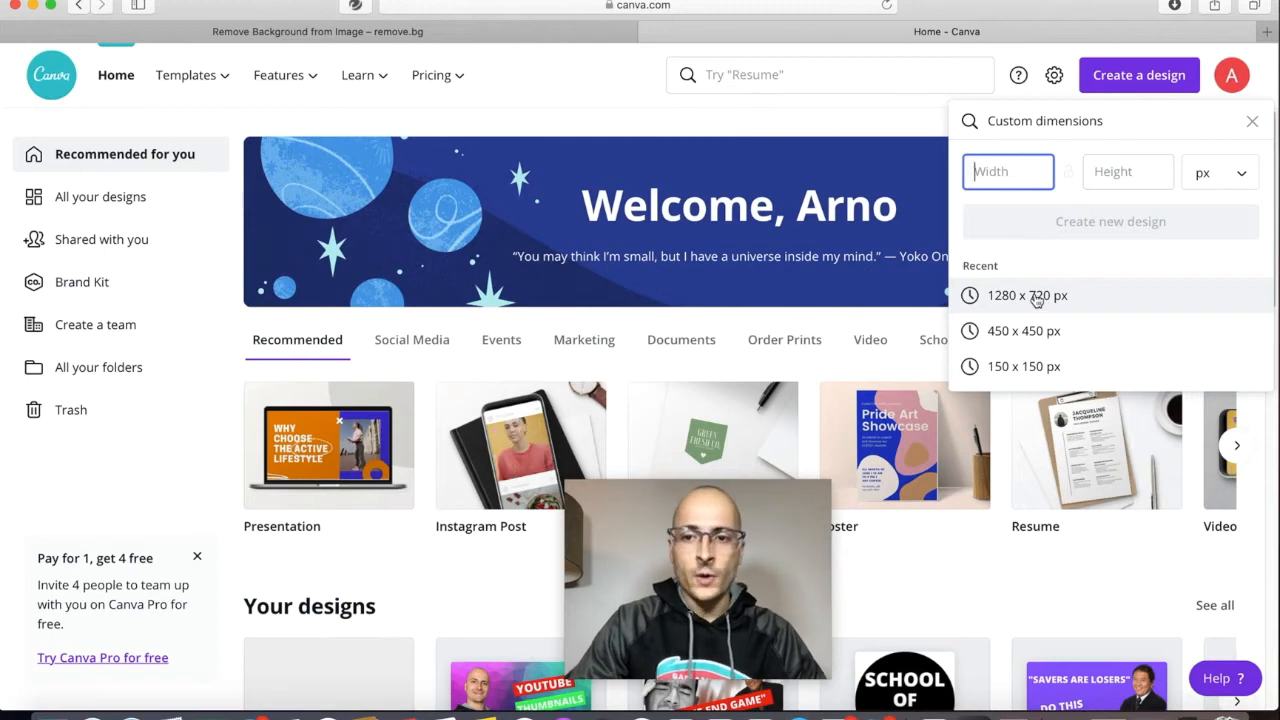
click(1036, 300)
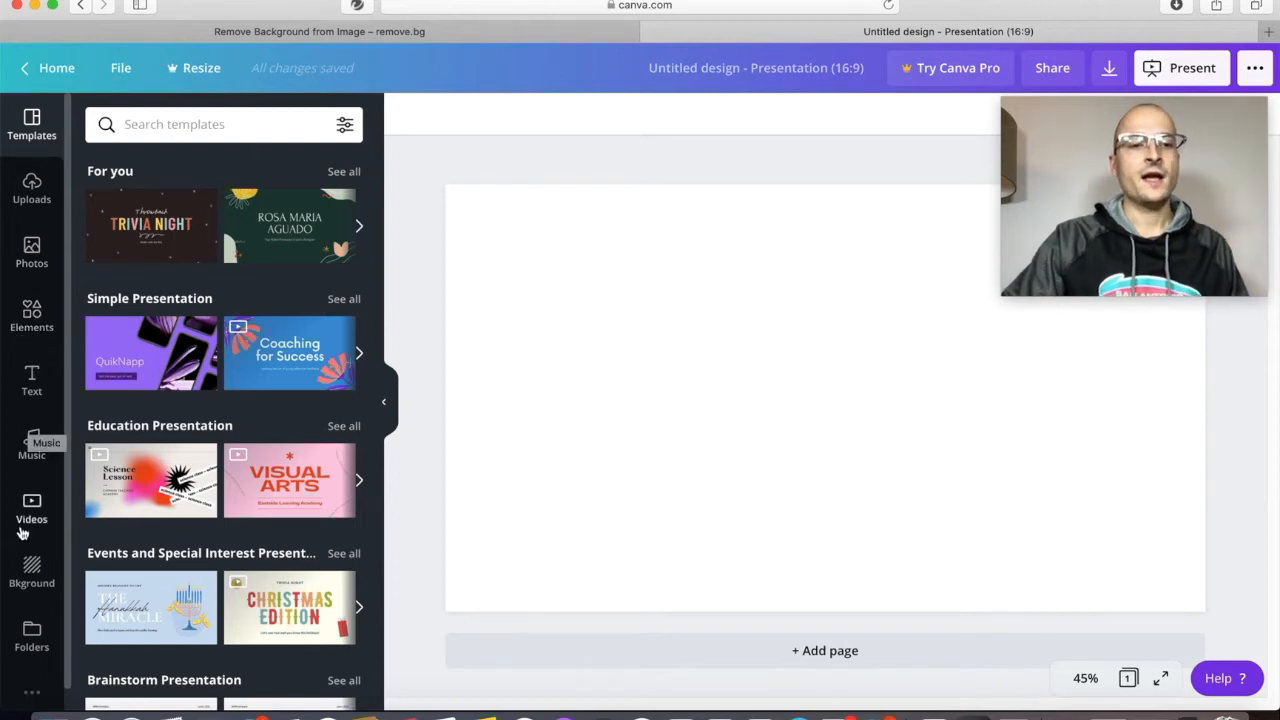
Browse the available backgrounds and apply the recently used purple-to-teal polygon background to the page
click(31, 566)
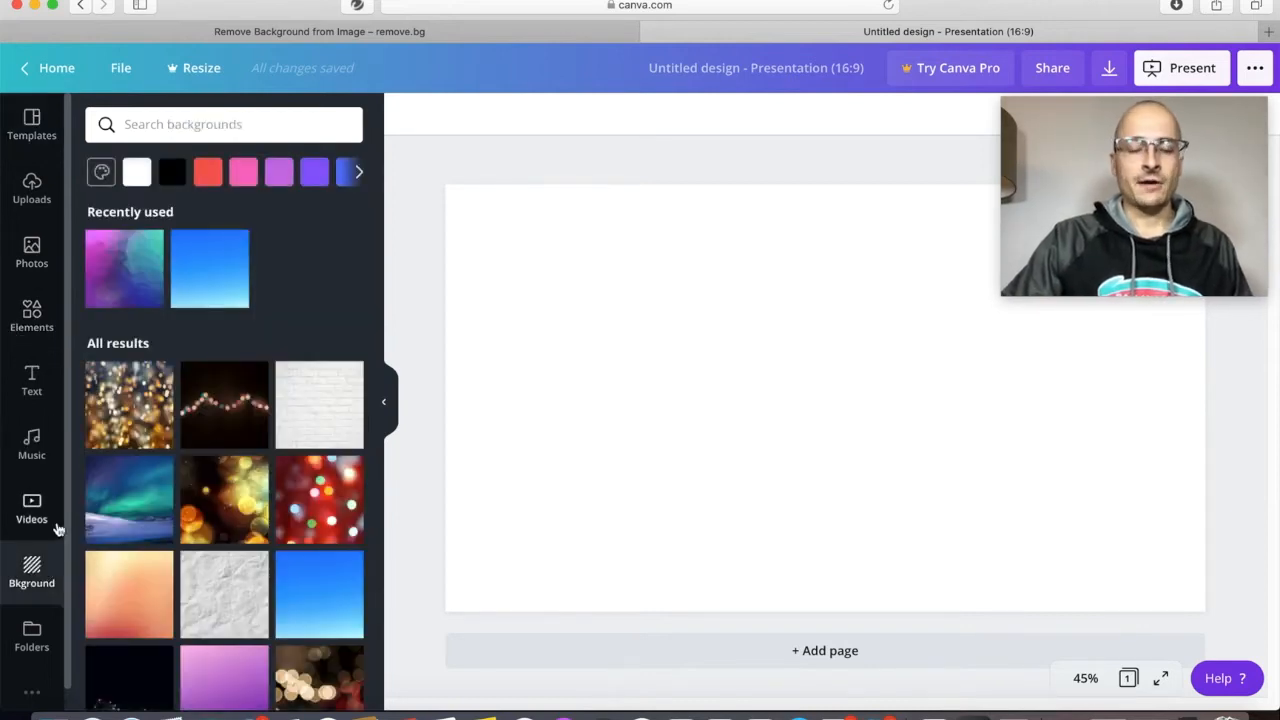
scroll(272, 325, down, 5)
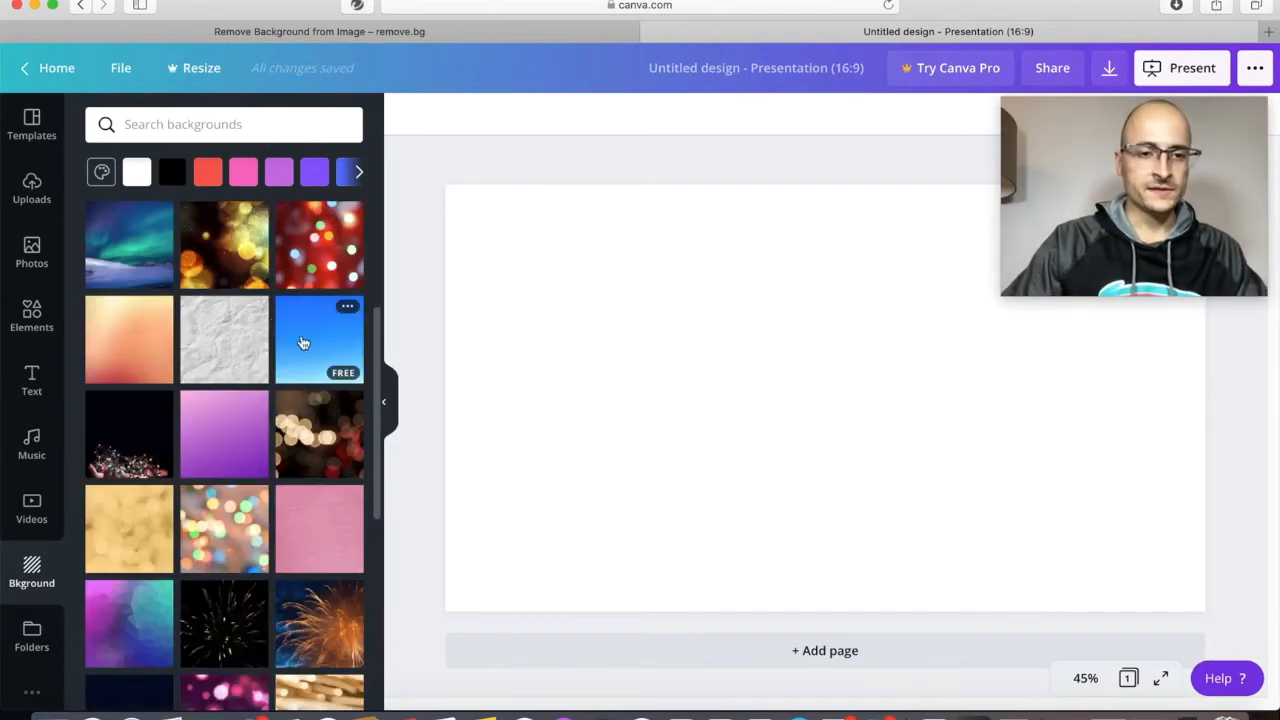
scroll(220, 388, down, 5)
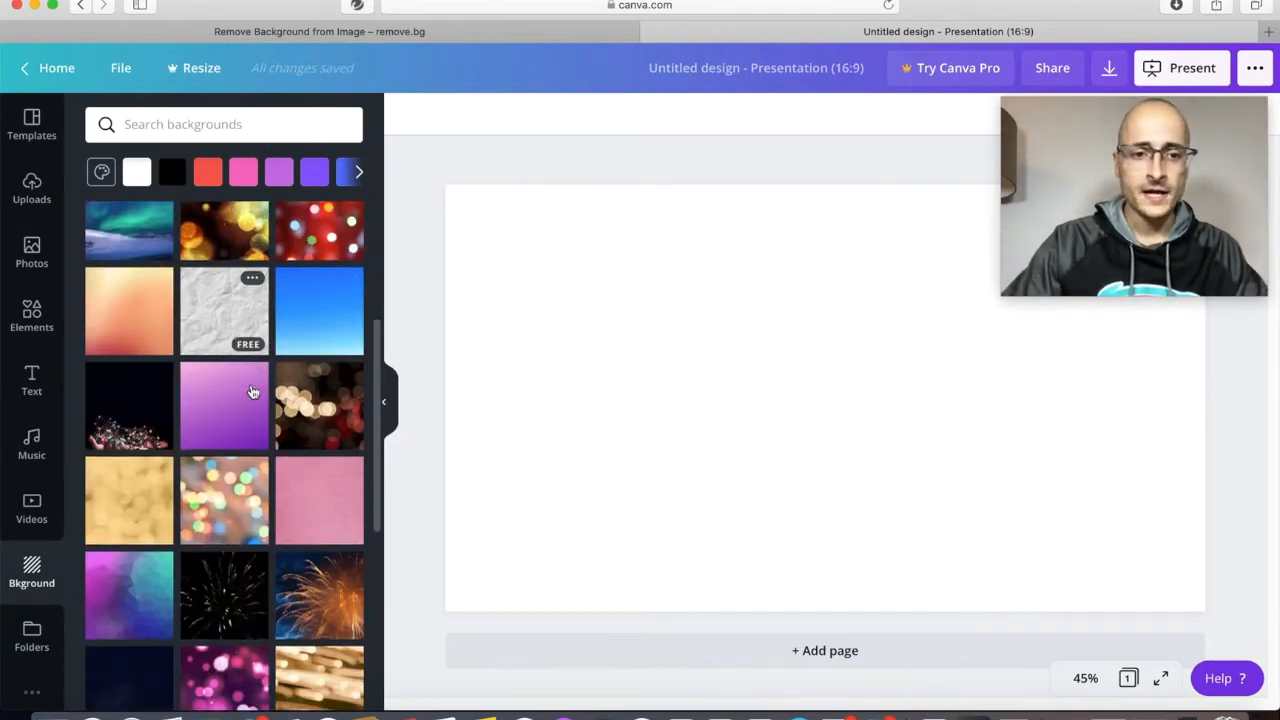
scroll(193, 484, down, 5)
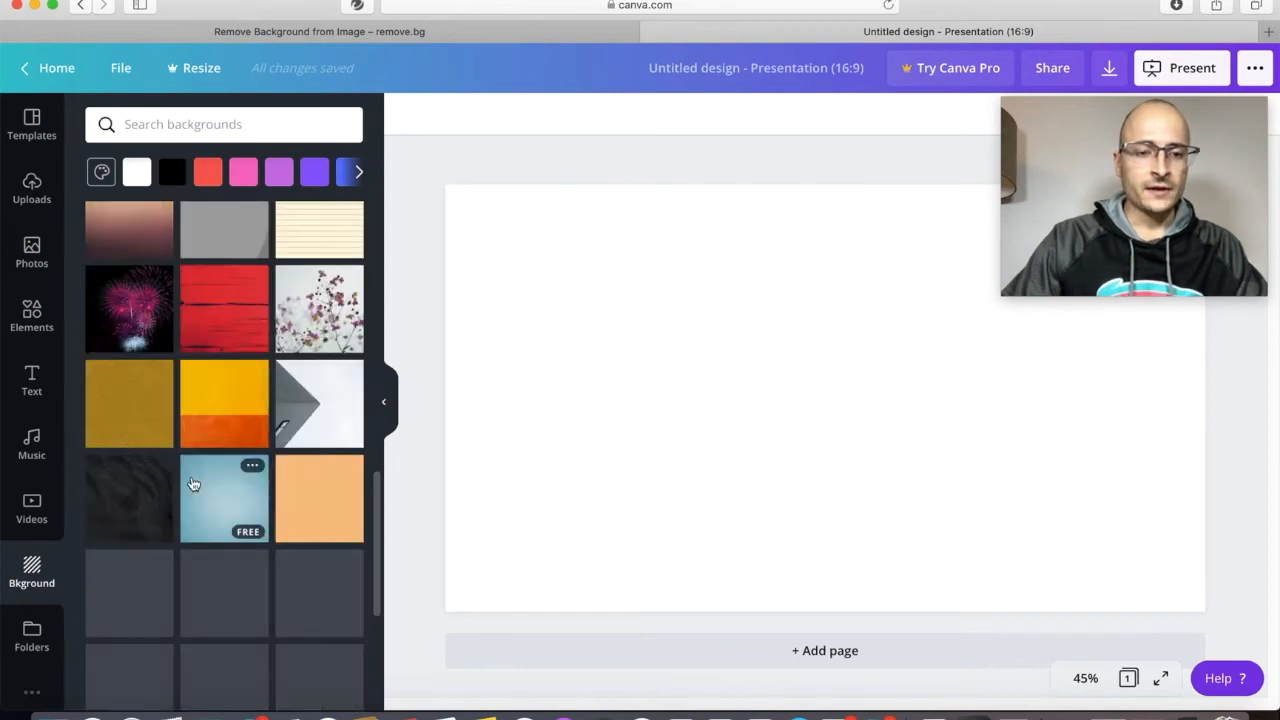
click(358, 172)
scroll(304, 260, up, 10)
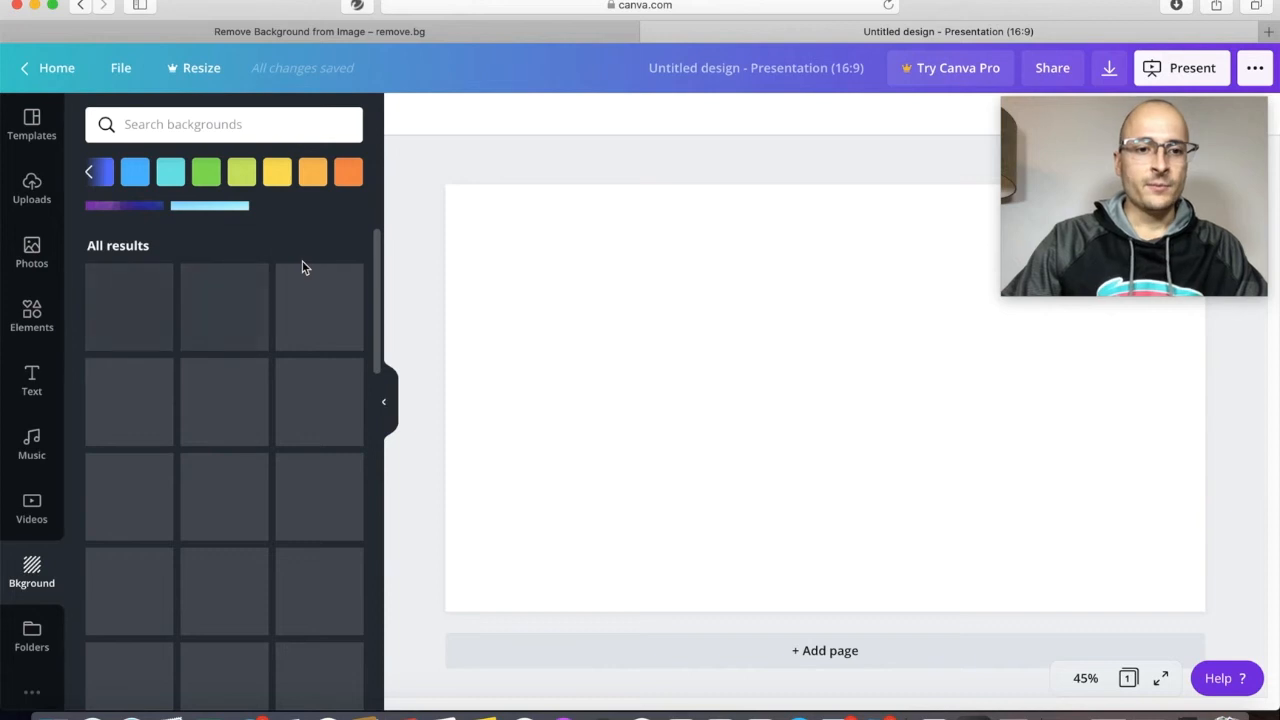
scroll(304, 267, down, 15)
scroll(308, 274, up, 15)
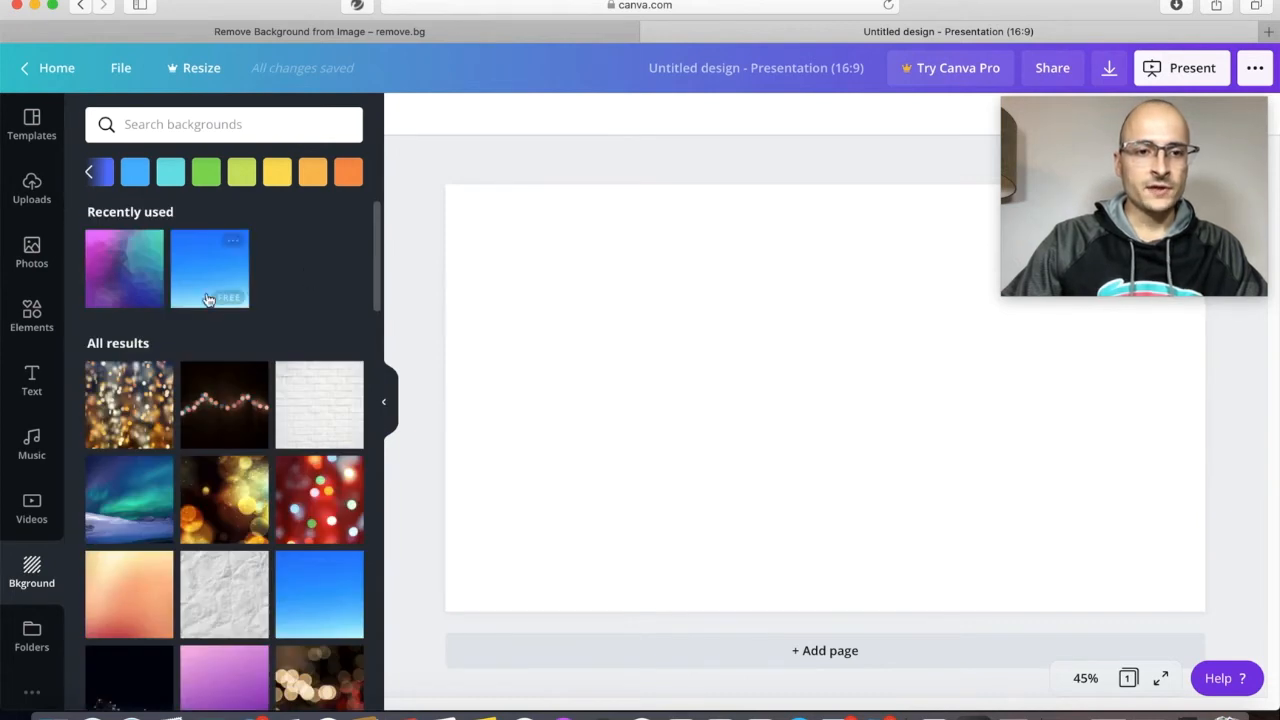
click(133, 261)
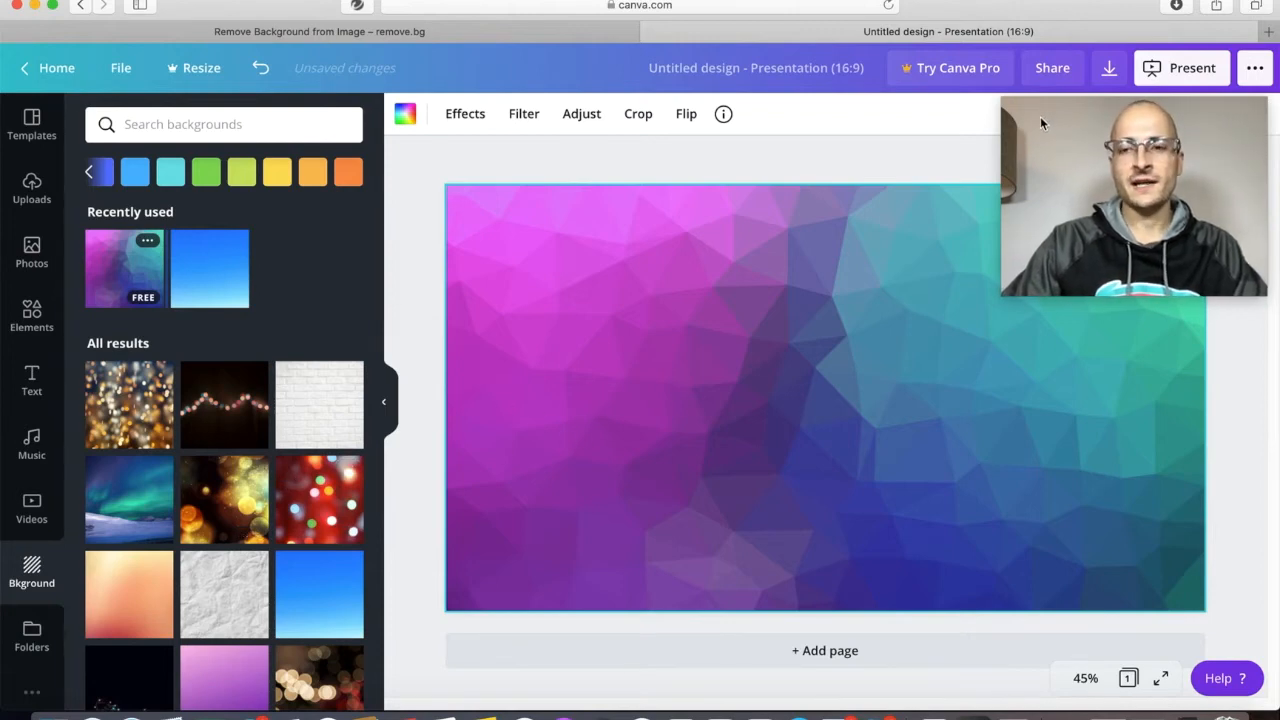
click(1129, 116)
drag(1129, 116, 241, 527)
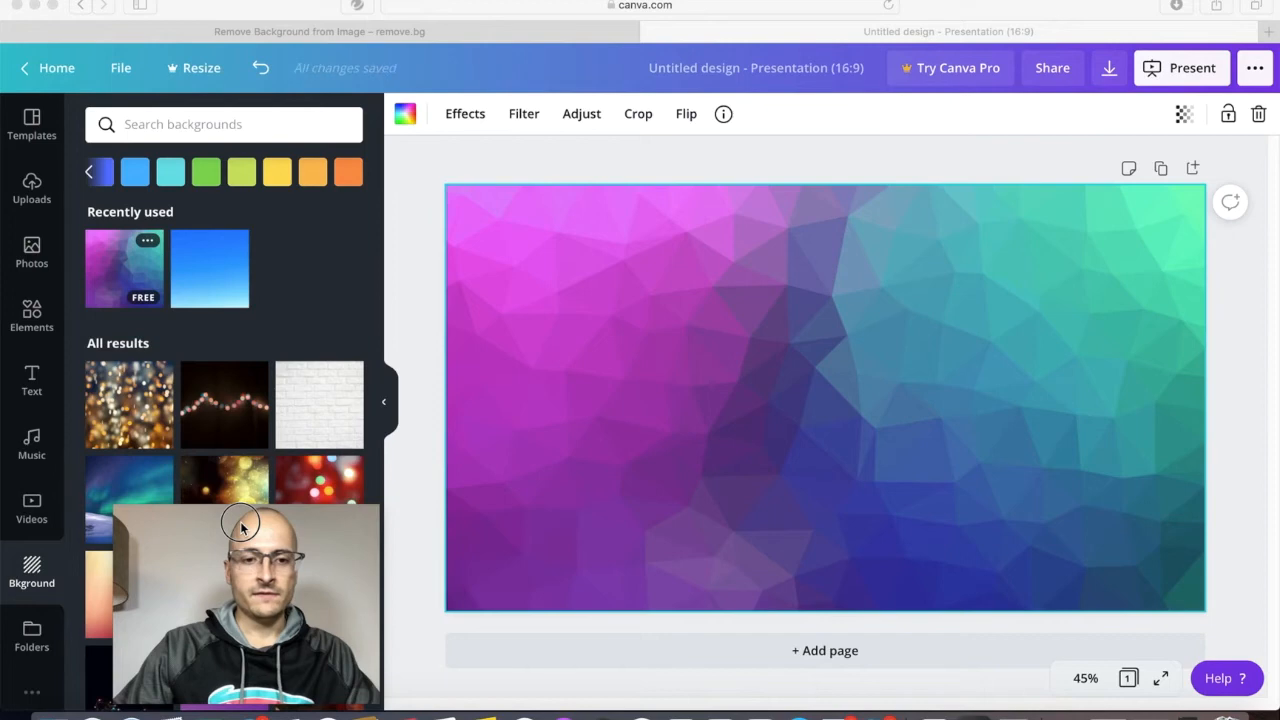
click(625, 233)
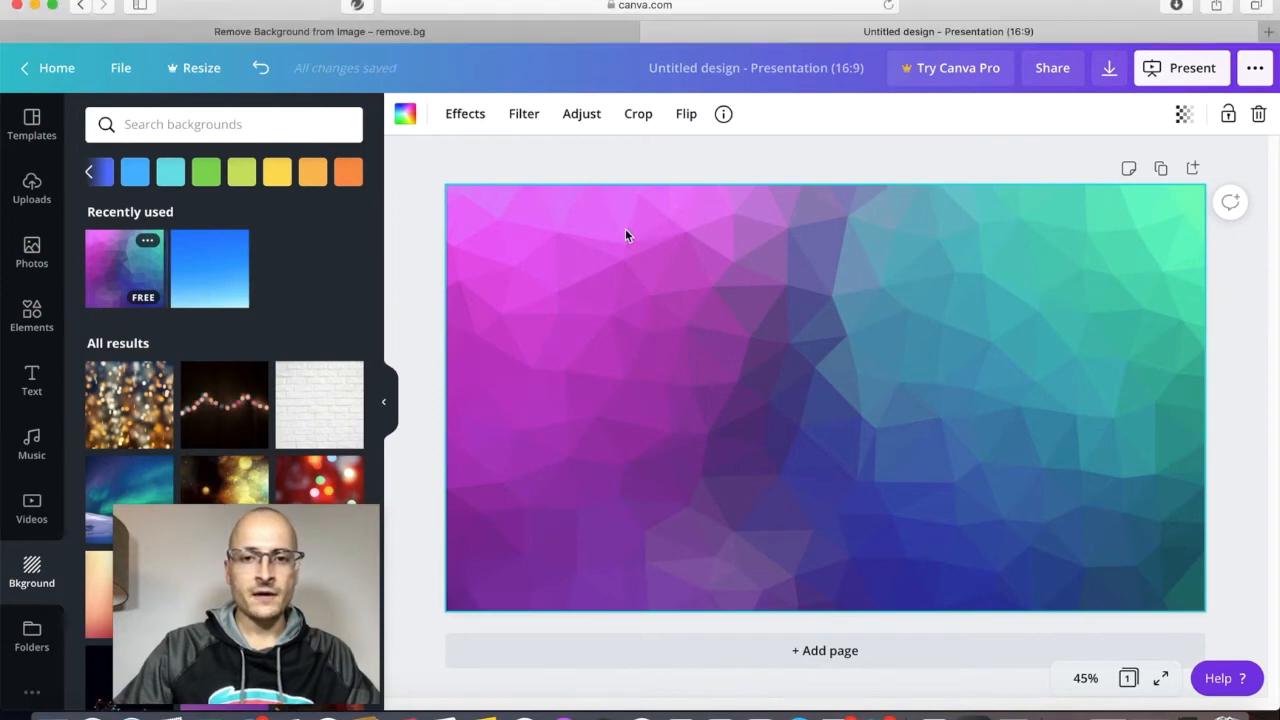
Try the recently used blue gradient and the solid red colour as the page background
click(224, 270)
scroll(223, 325, down, 1)
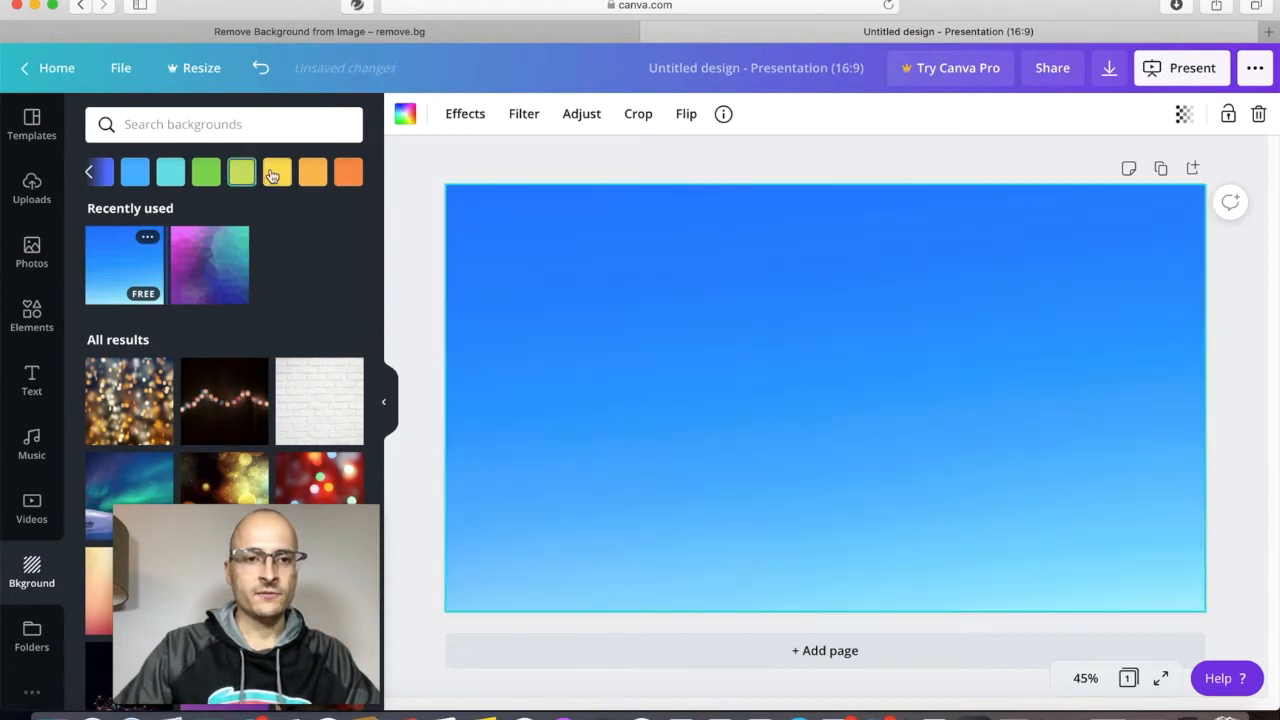
click(91, 174)
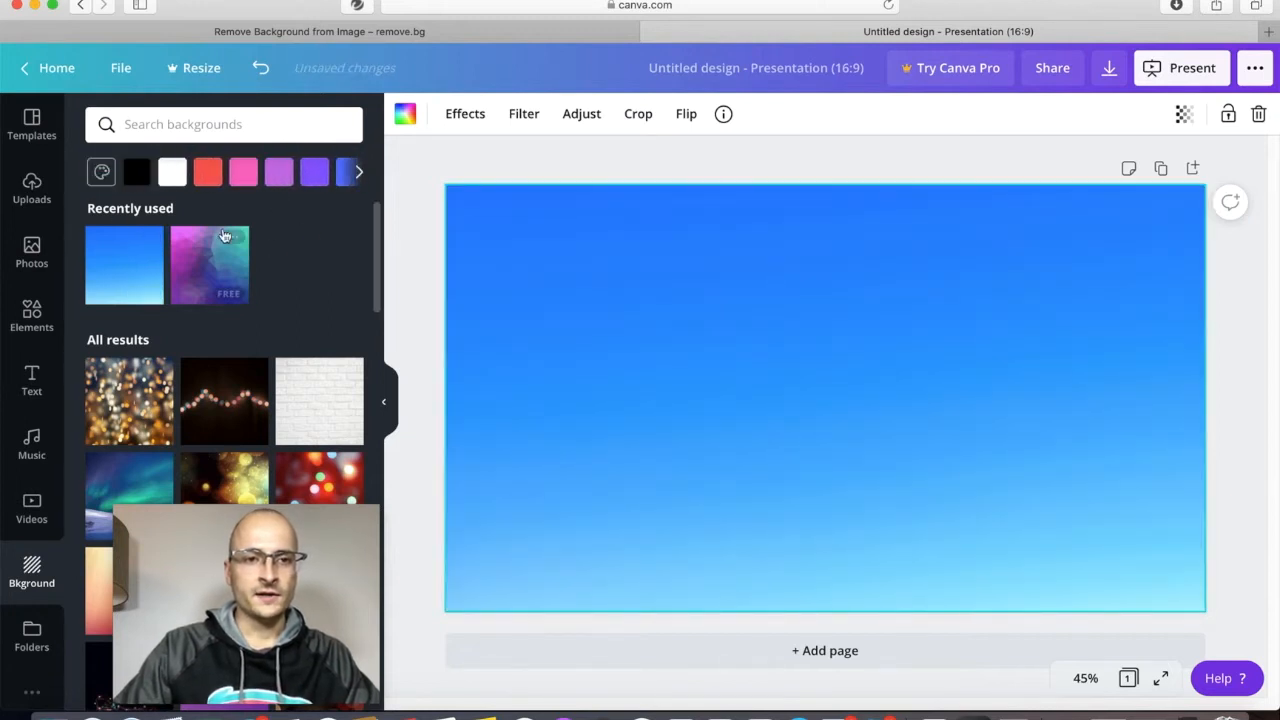
click(207, 172)
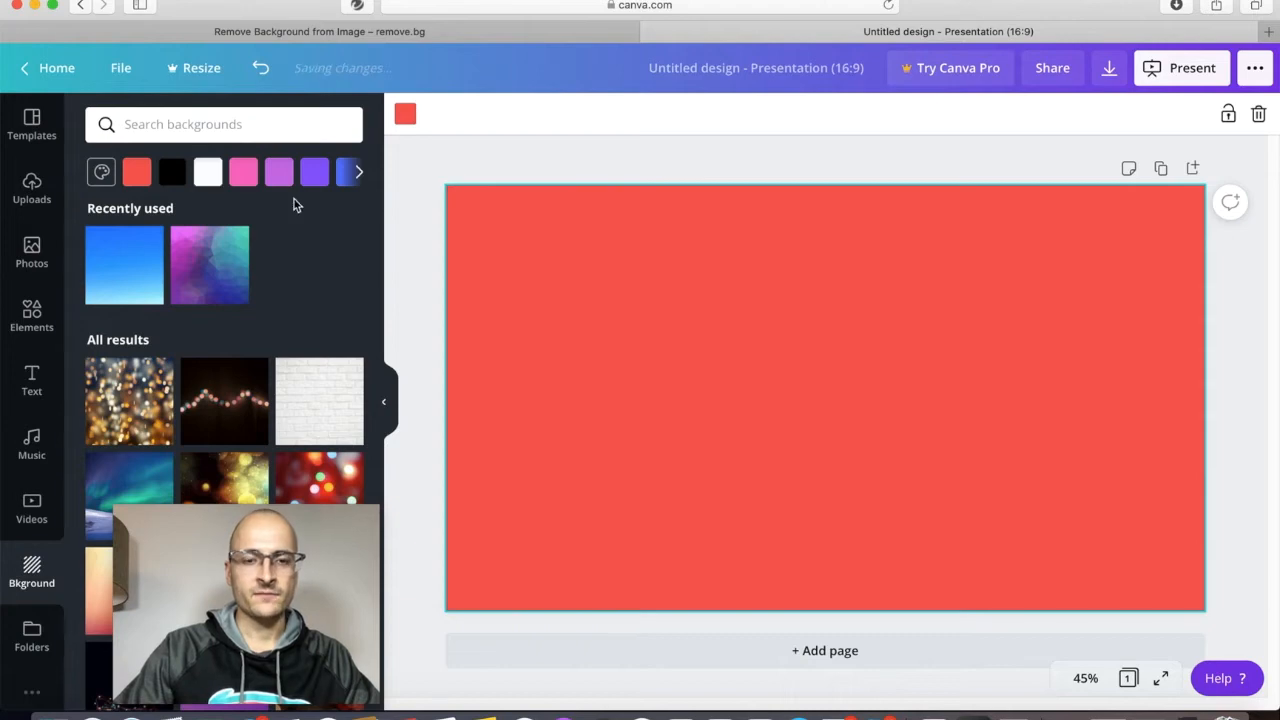
Try custom solid background colours, ending with blue #3319D4, and restore the purple-to-teal polygon background
click(103, 173)
click(116, 252)
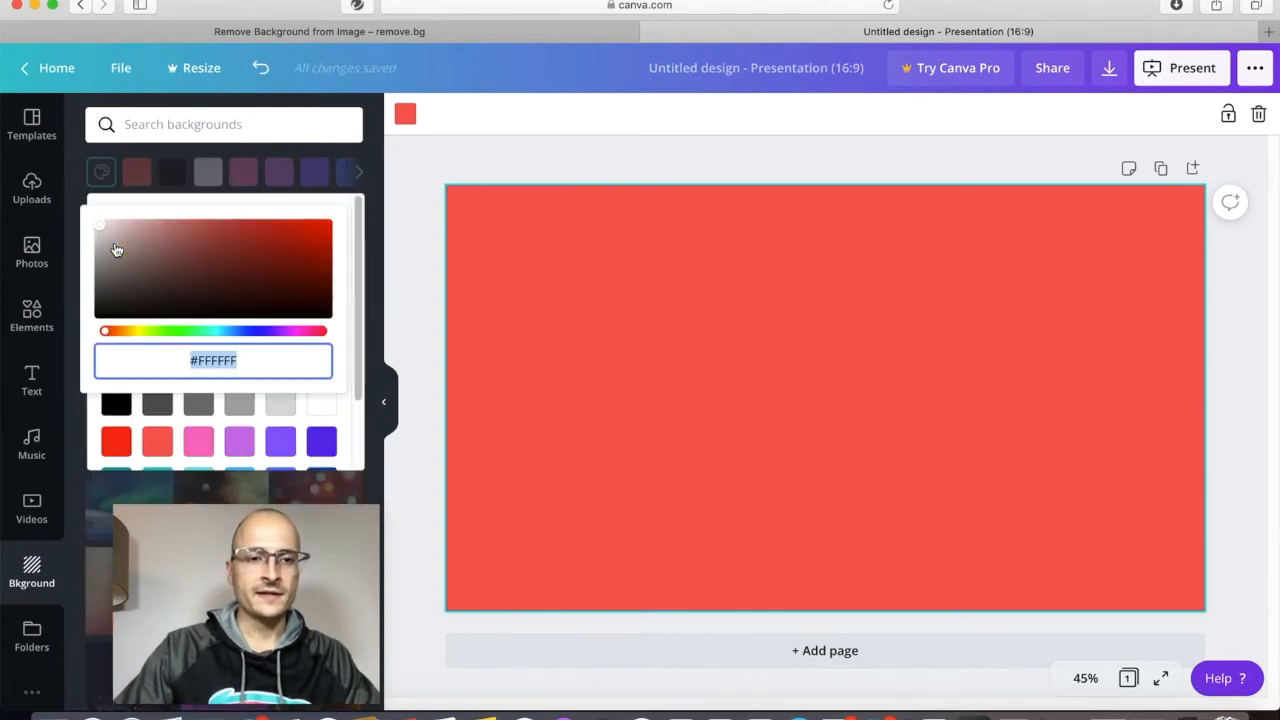
drag(197, 289, 120, 294)
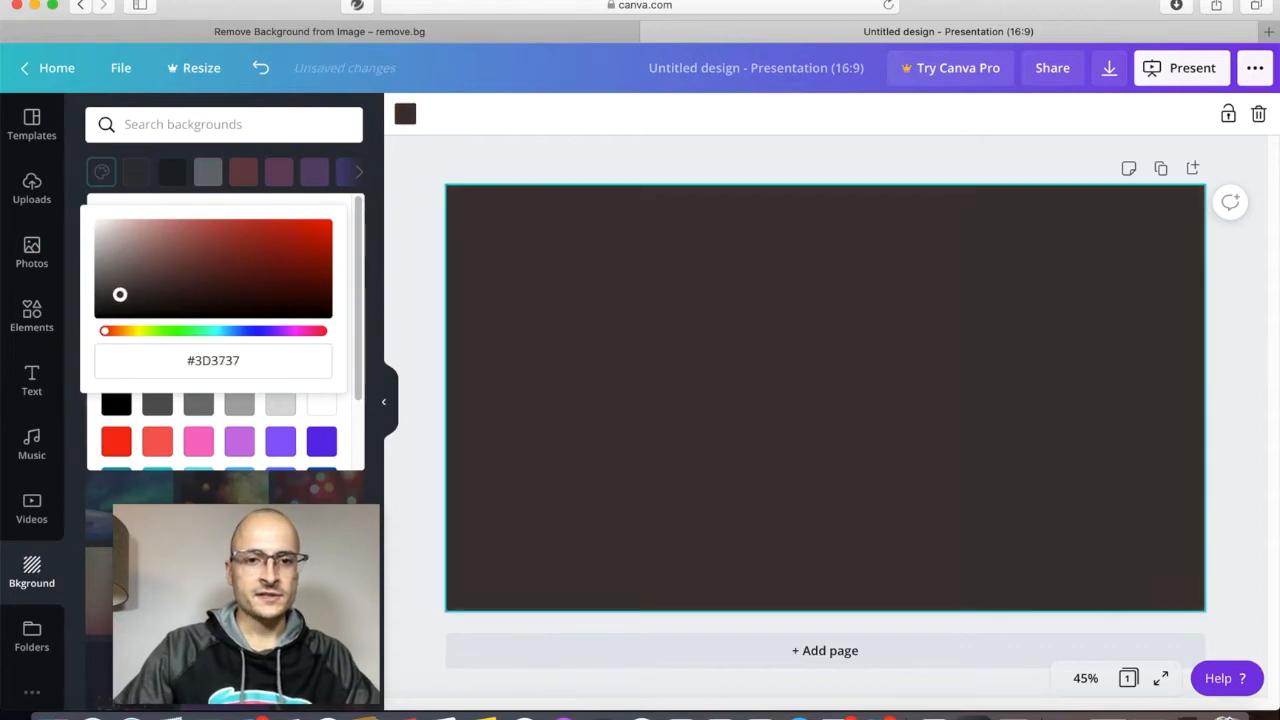
drag(210, 282, 289, 293)
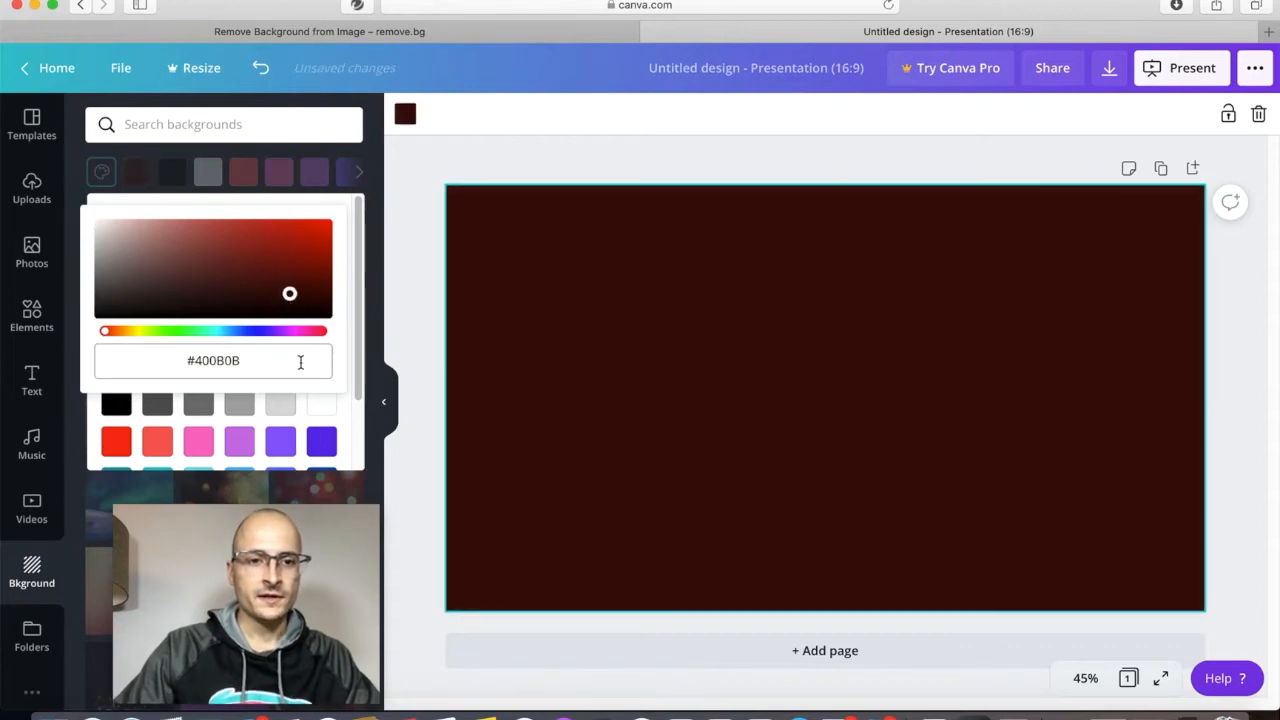
click(256, 332)
click(270, 242)
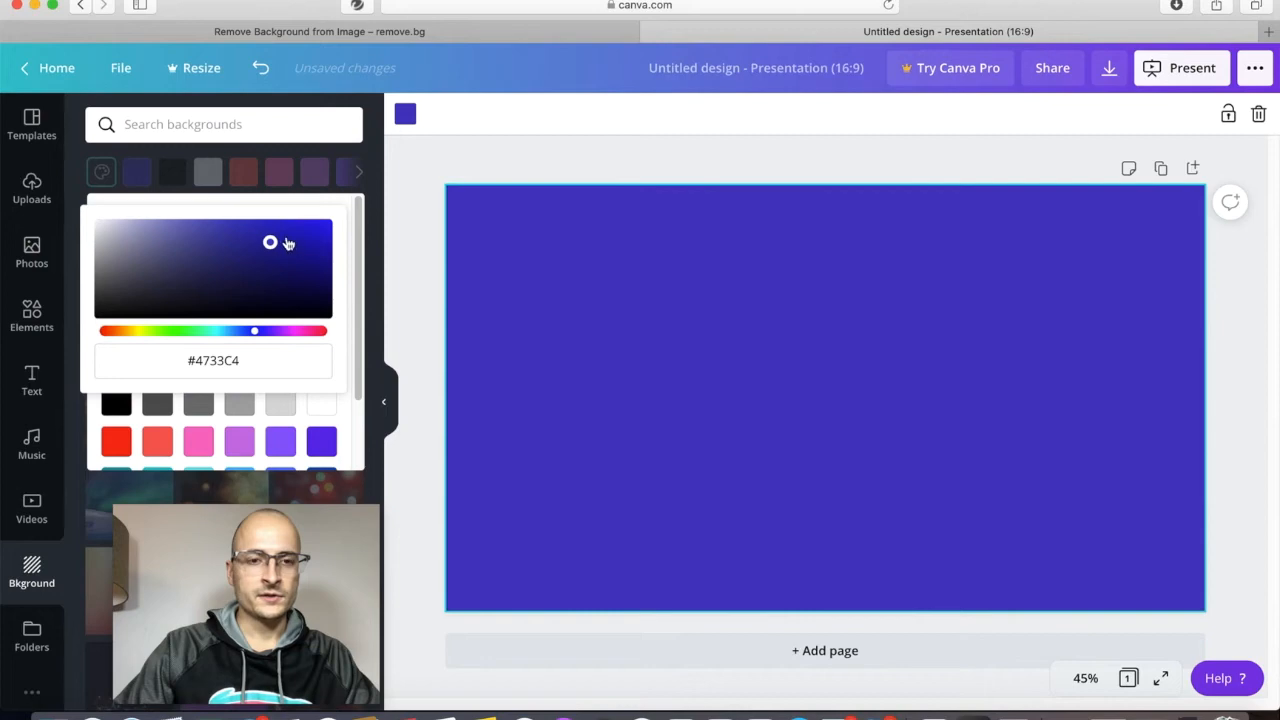
mouse_move(286, 236)
mouse_down()
mouse_move(297, 253)
mouse_move(304, 236)
mouse_up()
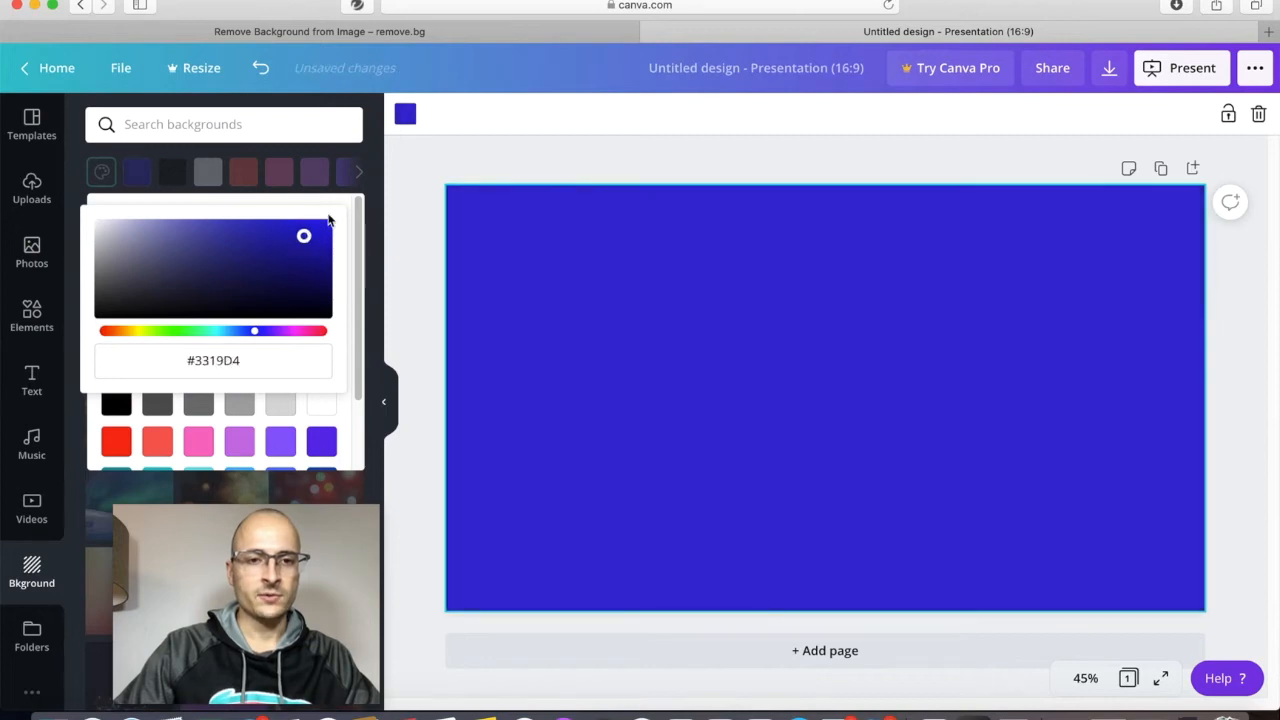
click(306, 160)
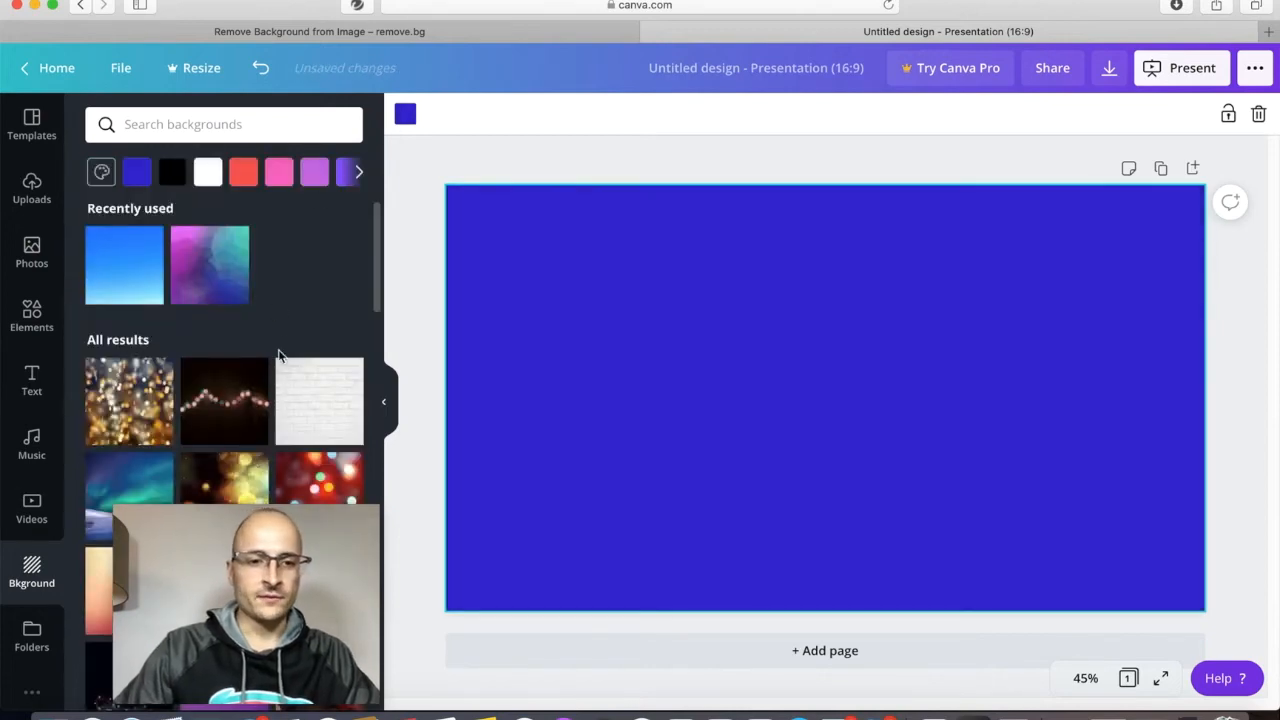
click(221, 271)
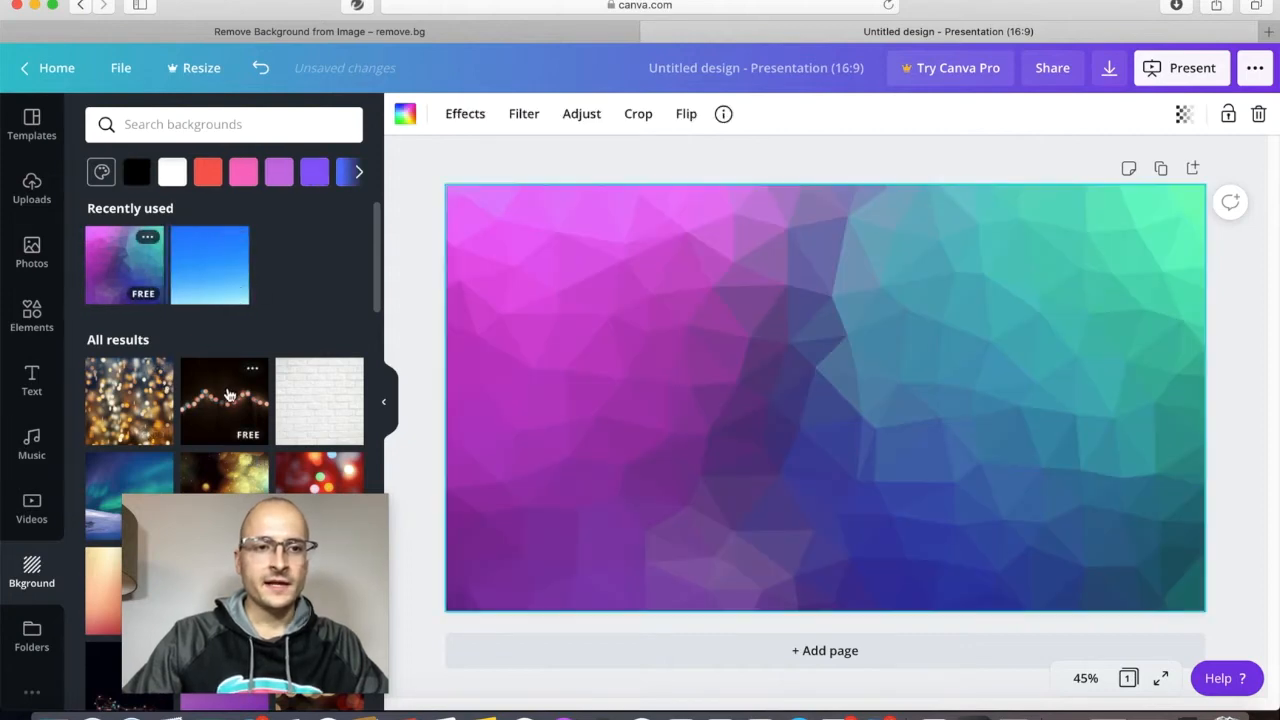
Add the uploaded cutout of the pointing man to the page and enlarge it to nearly full page height along the left edge
click(42, 199)
click(223, 126)
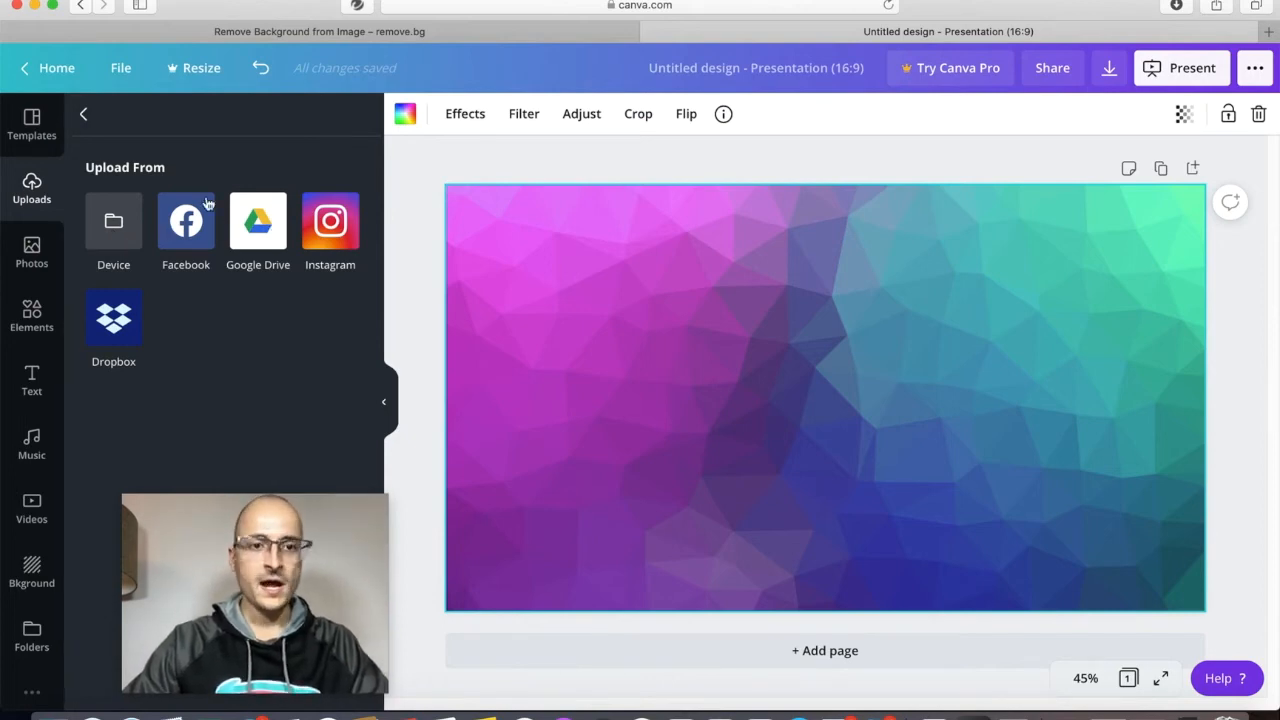
click(30, 197)
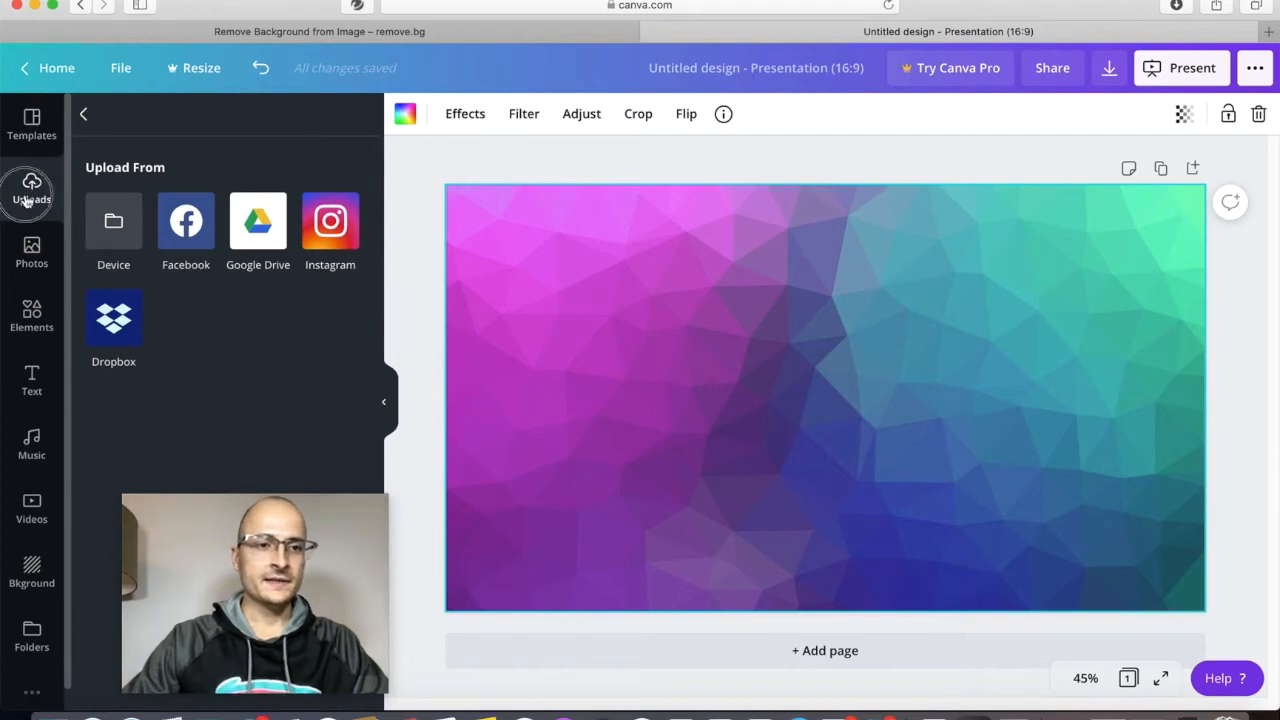
click(80, 117)
click(128, 252)
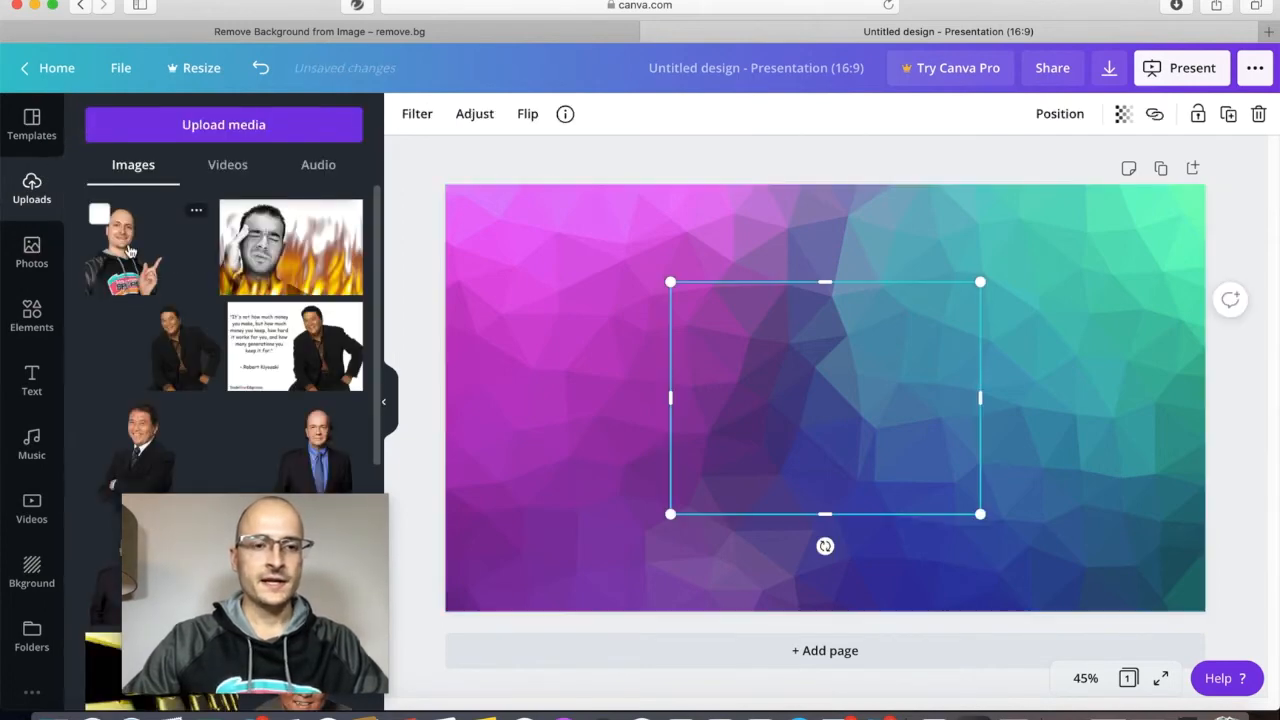
drag(699, 386, 554, 405)
drag(829, 301, 904, 246)
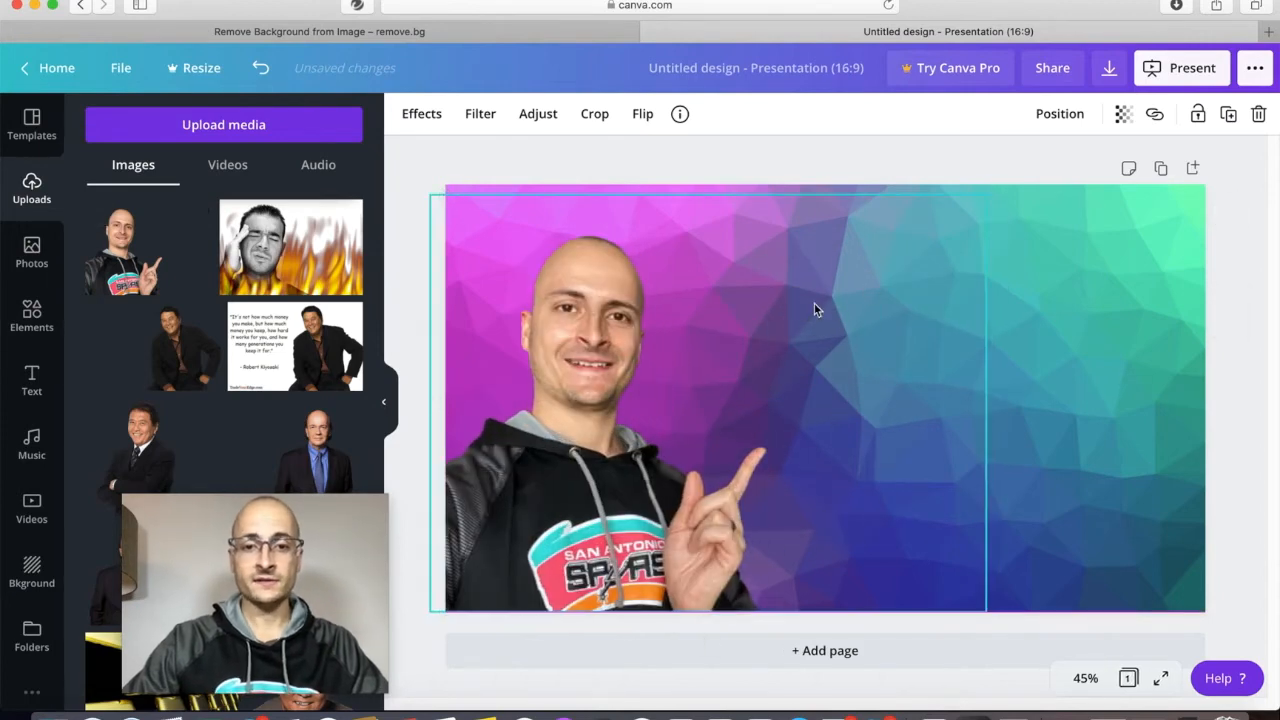
Enlarge the pointing man's cutout until its frame extends above the page's upper edge, and deselect it
drag(984, 196, 1024, 165)
drag(915, 230, 911, 230)
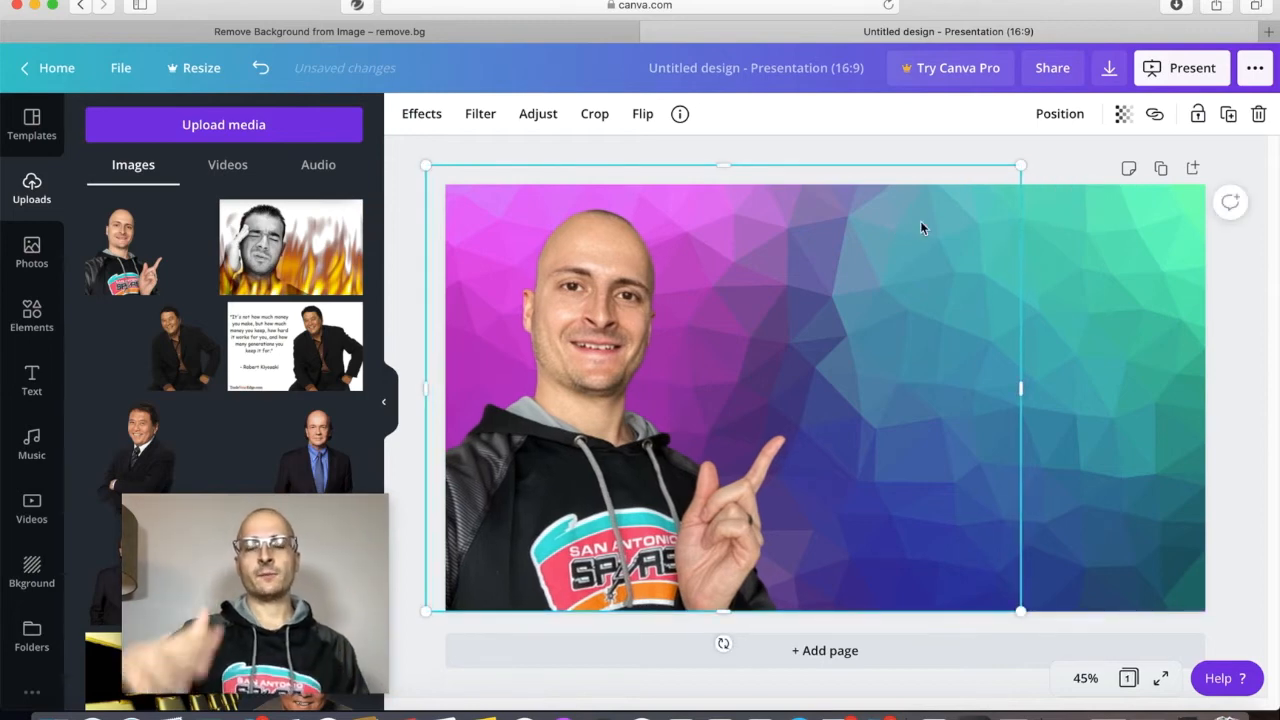
mouse_move(1025, 165)
mouse_down()
mouse_move(1046, 154)
mouse_move(1033, 156)
mouse_up()
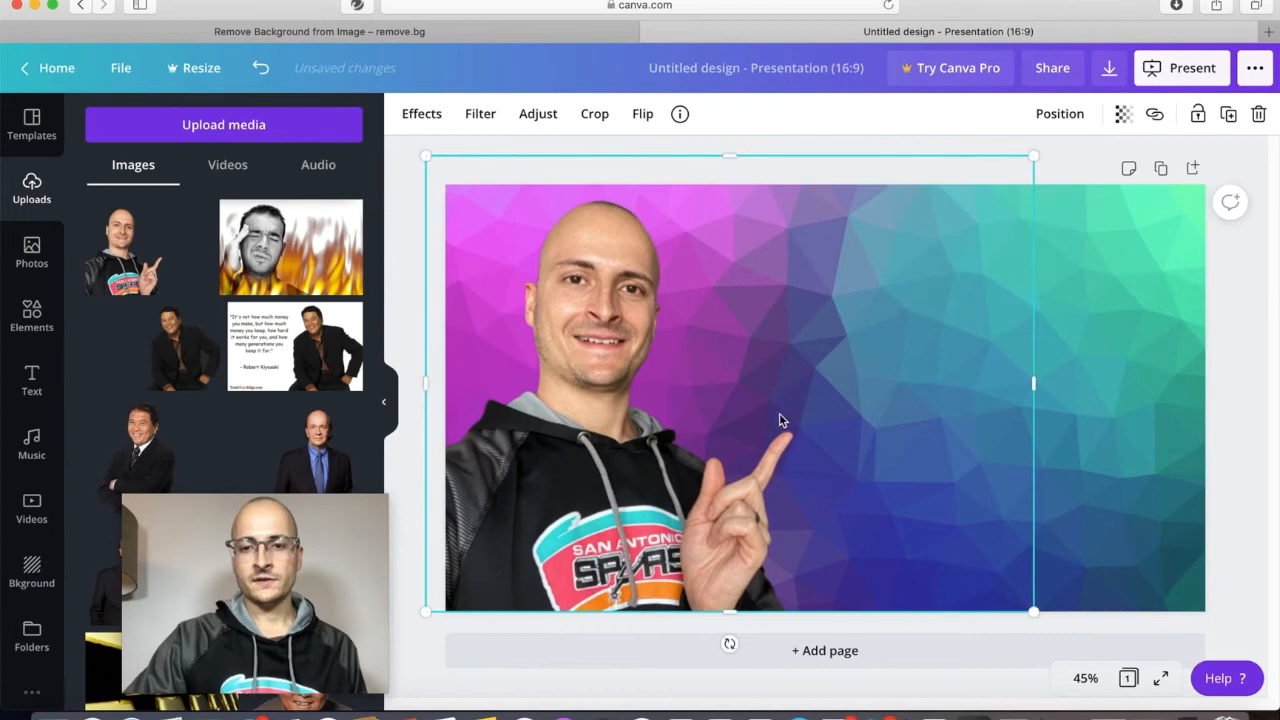
click(1075, 316)
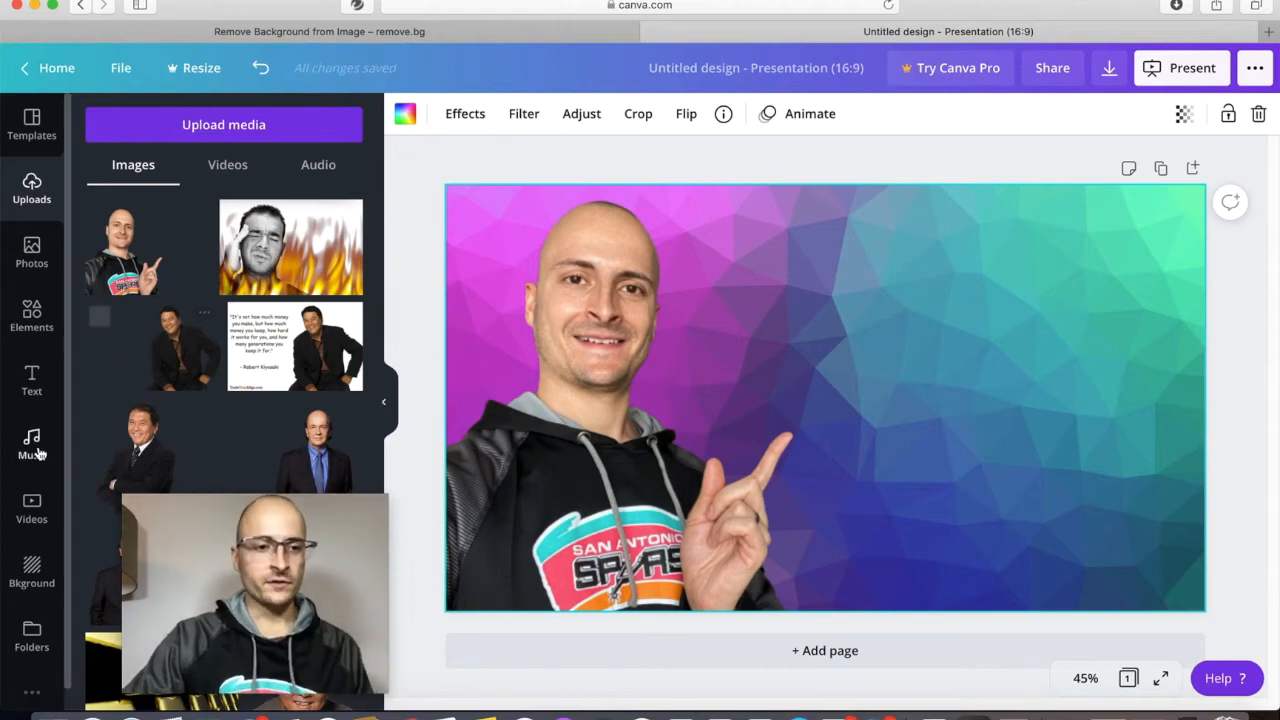
Try a circle from the basic shapes, flatten it into an oval, and delete it from the page
click(48, 330)
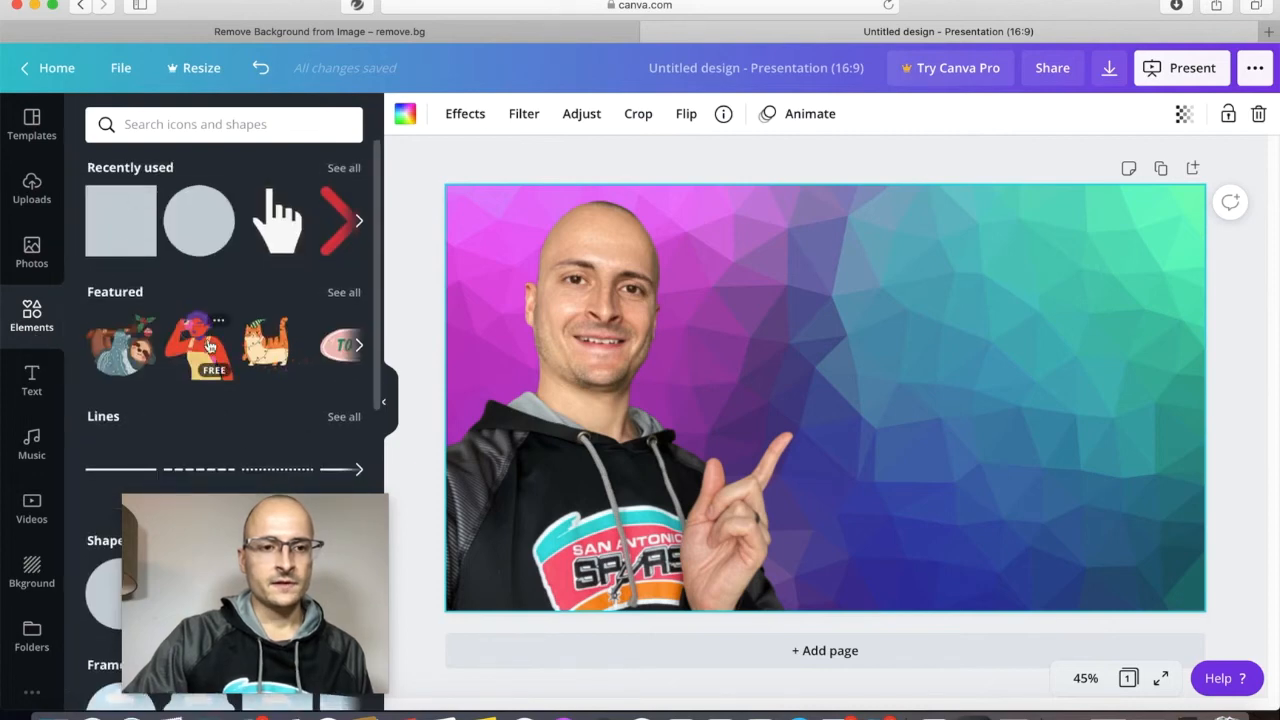
drag(306, 528, 551, 530)
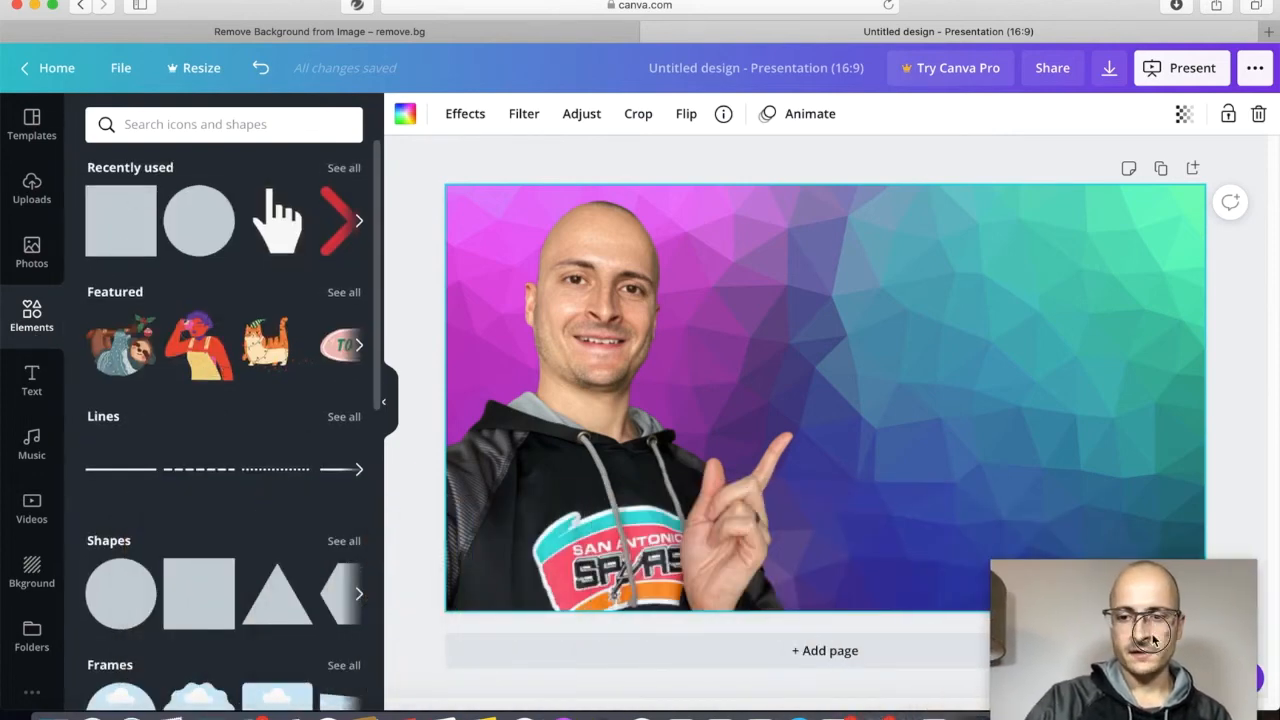
scroll(215, 495, down, 3)
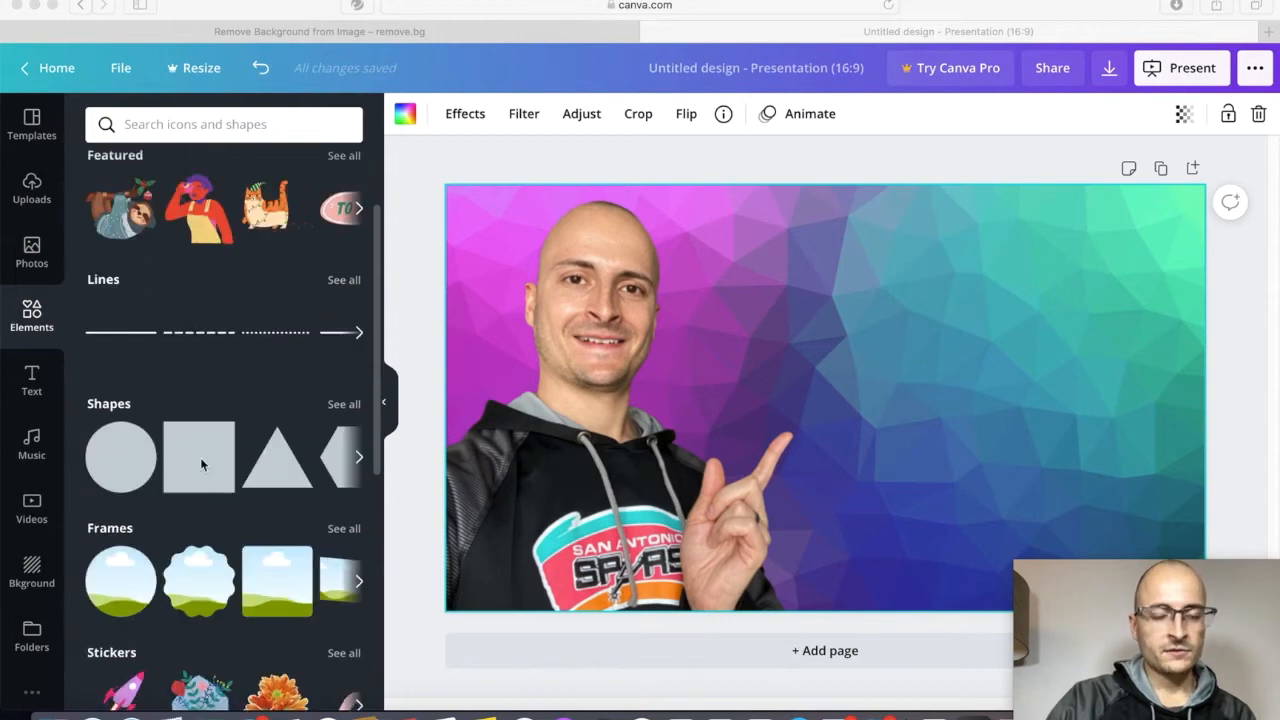
click(124, 460)
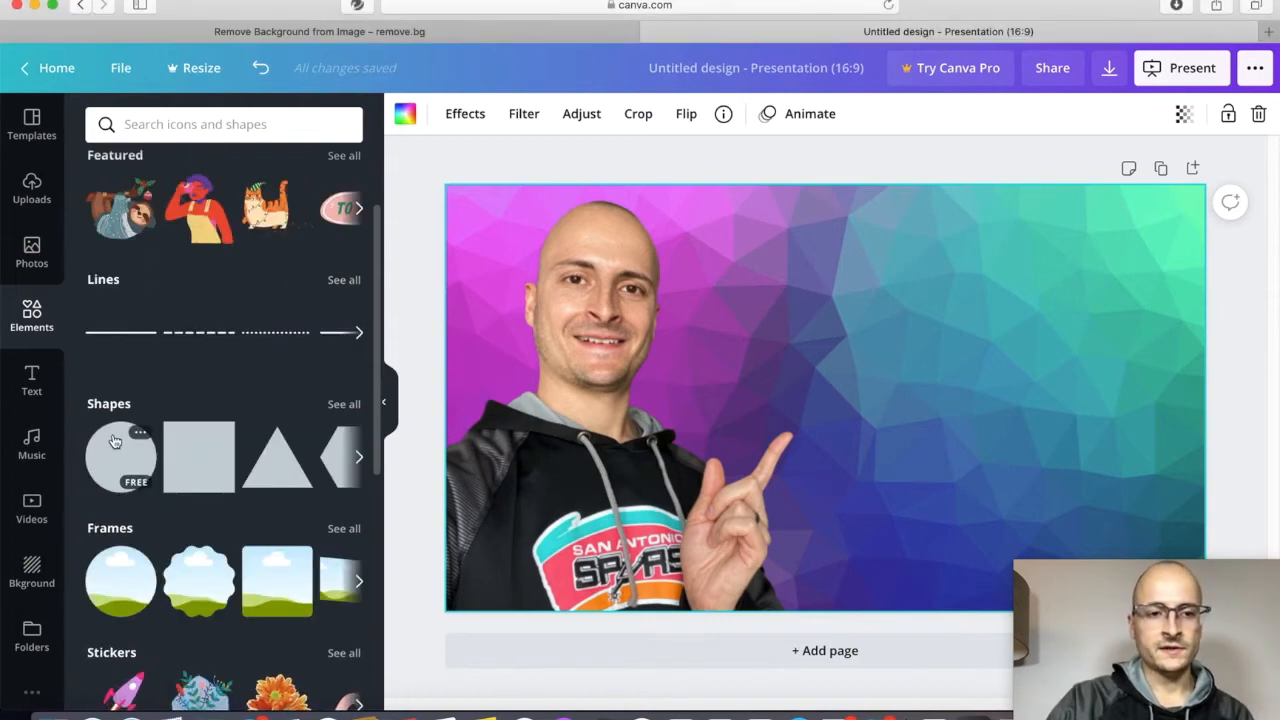
click(118, 447)
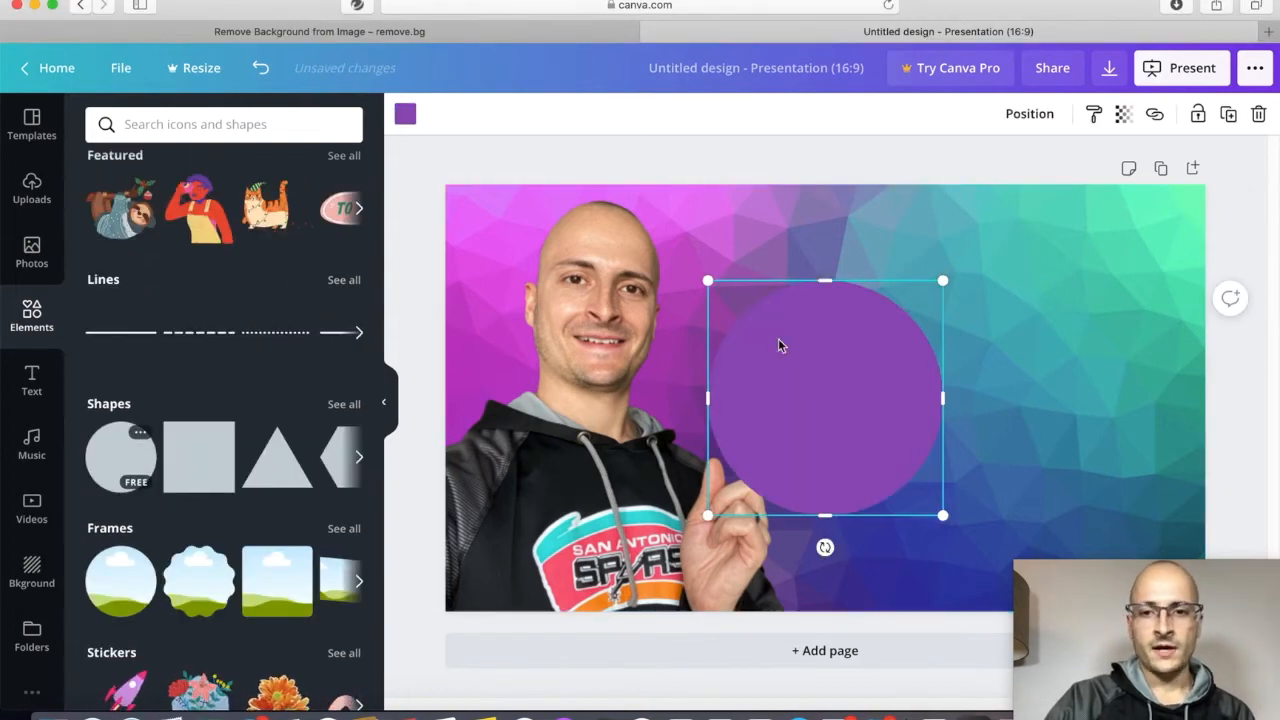
drag(886, 281, 884, 344)
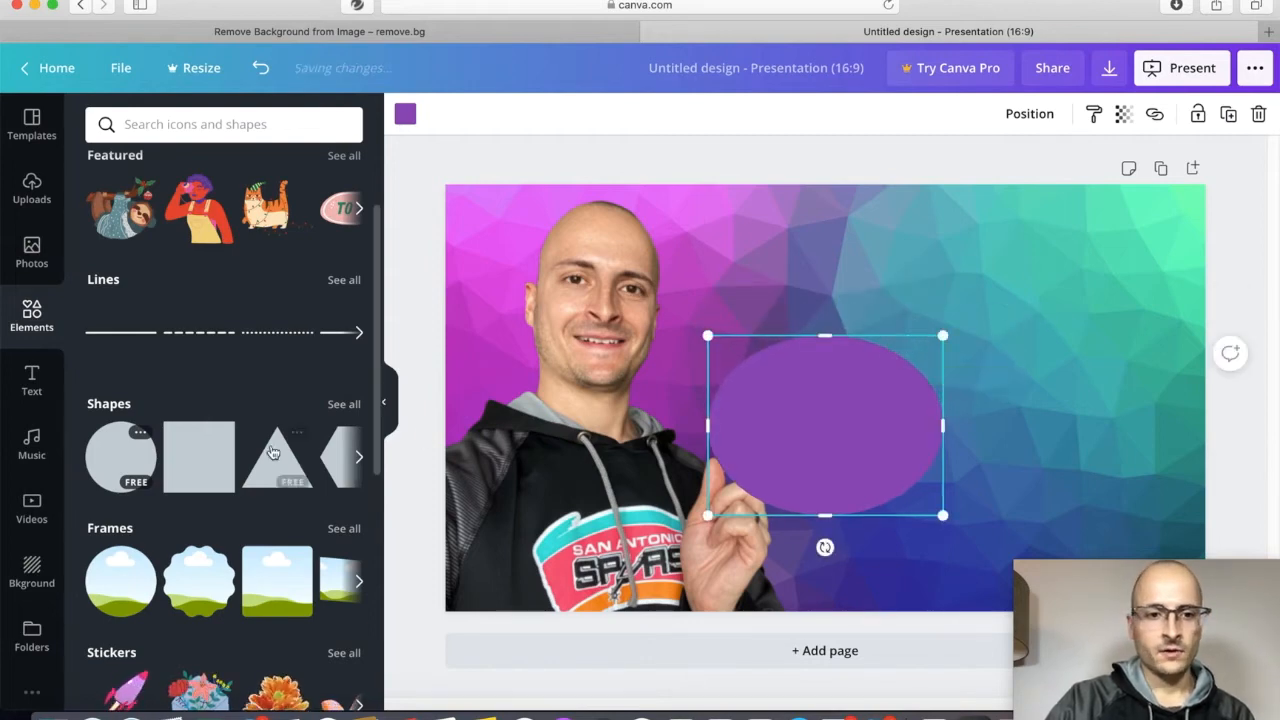
click(201, 449)
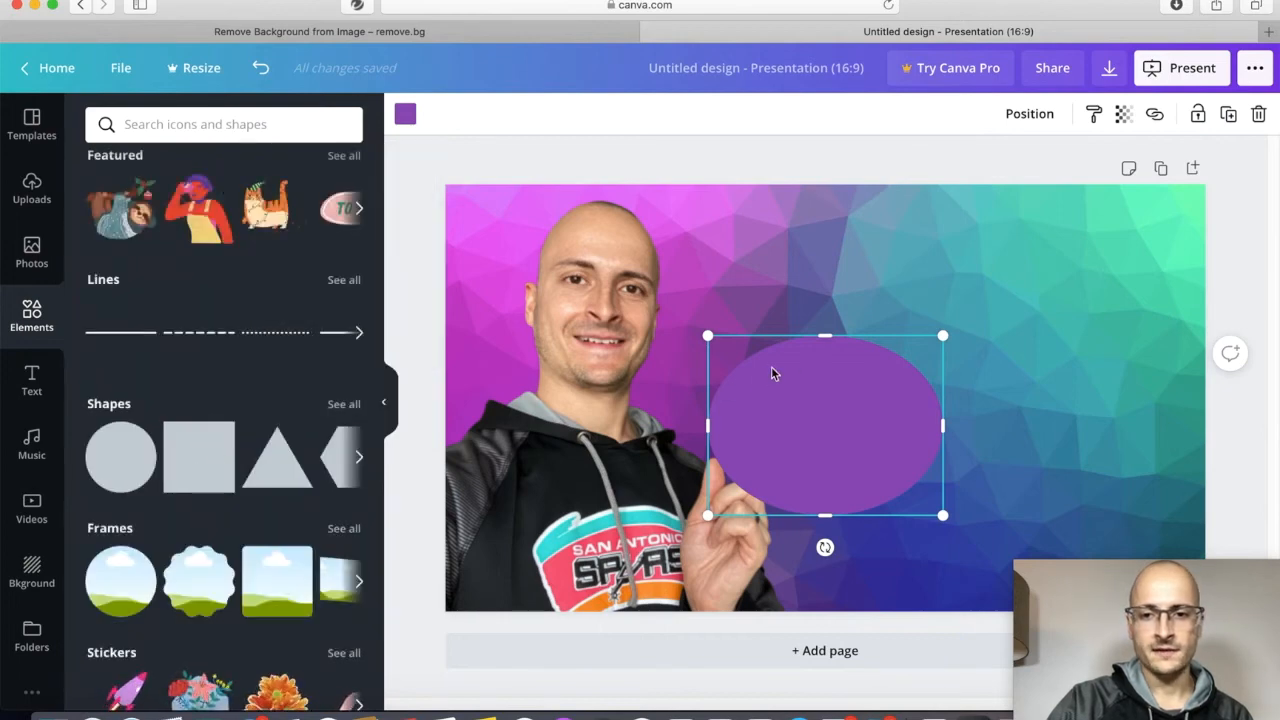
key(Delete)
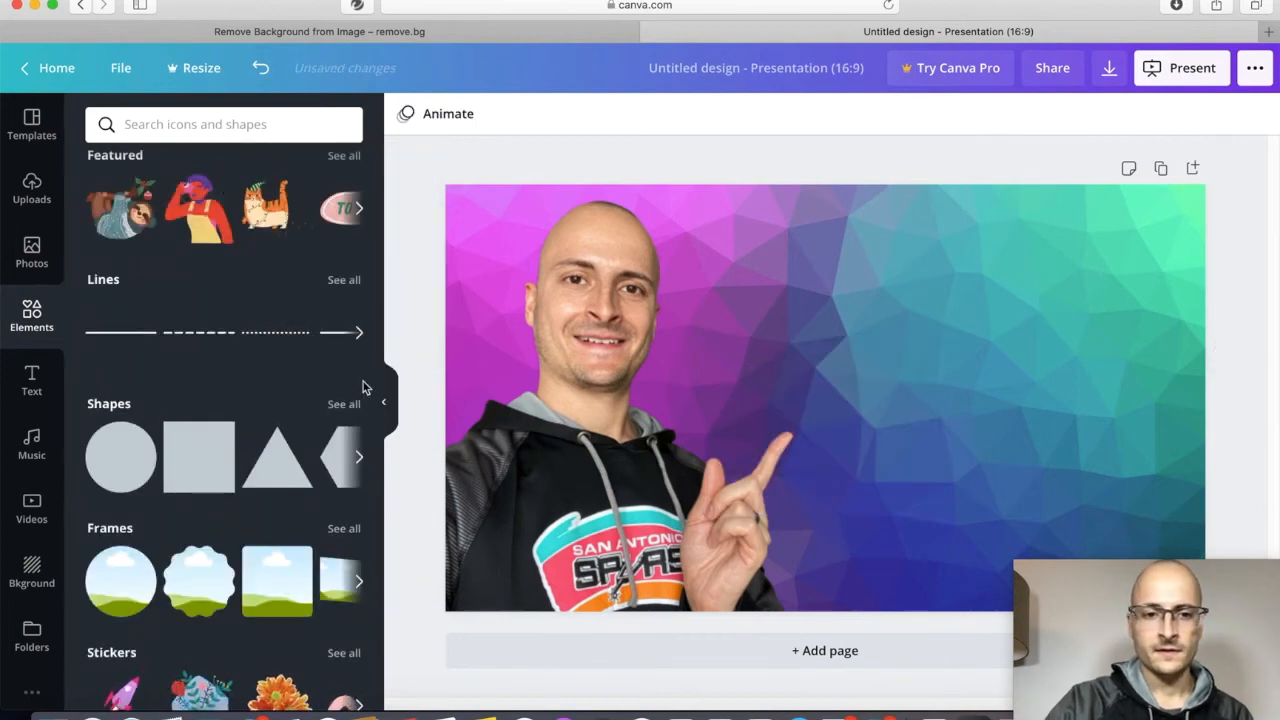
Add a square shape beside the man's pointing finger and reshape it into a wide, flat rectangle
click(199, 457)
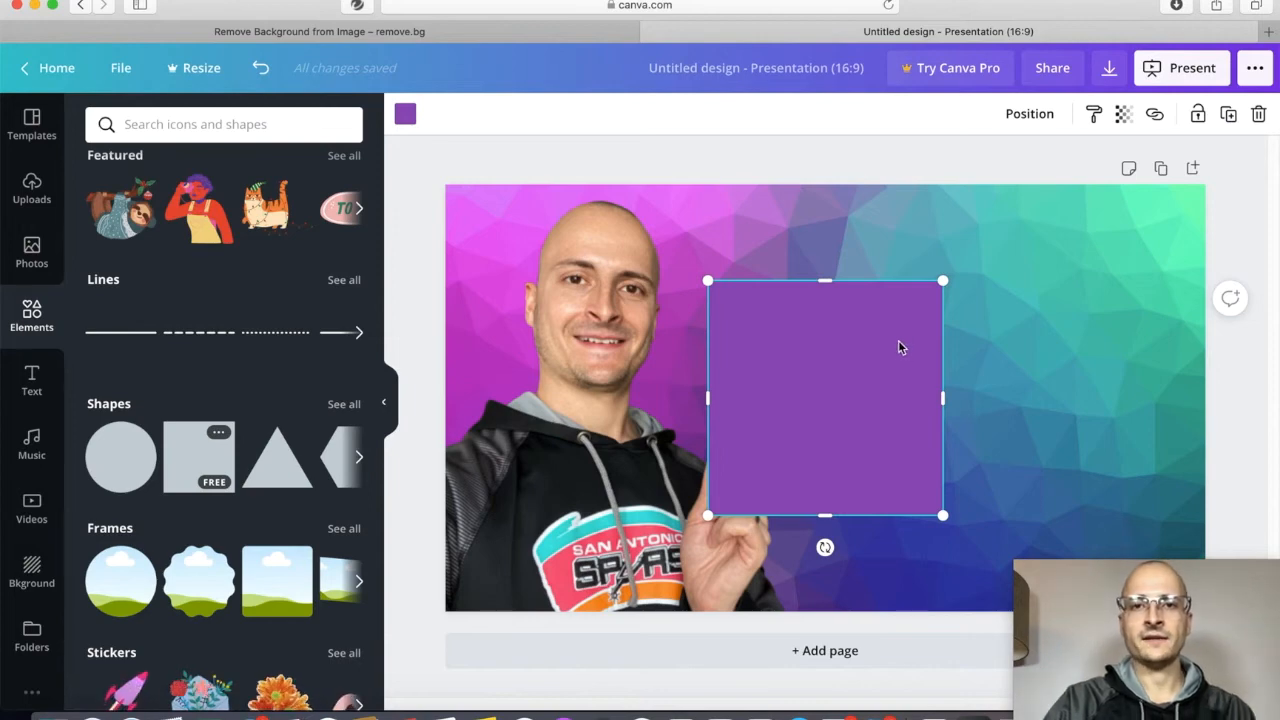
drag(922, 318, 1058, 276)
drag(848, 256, 891, 294)
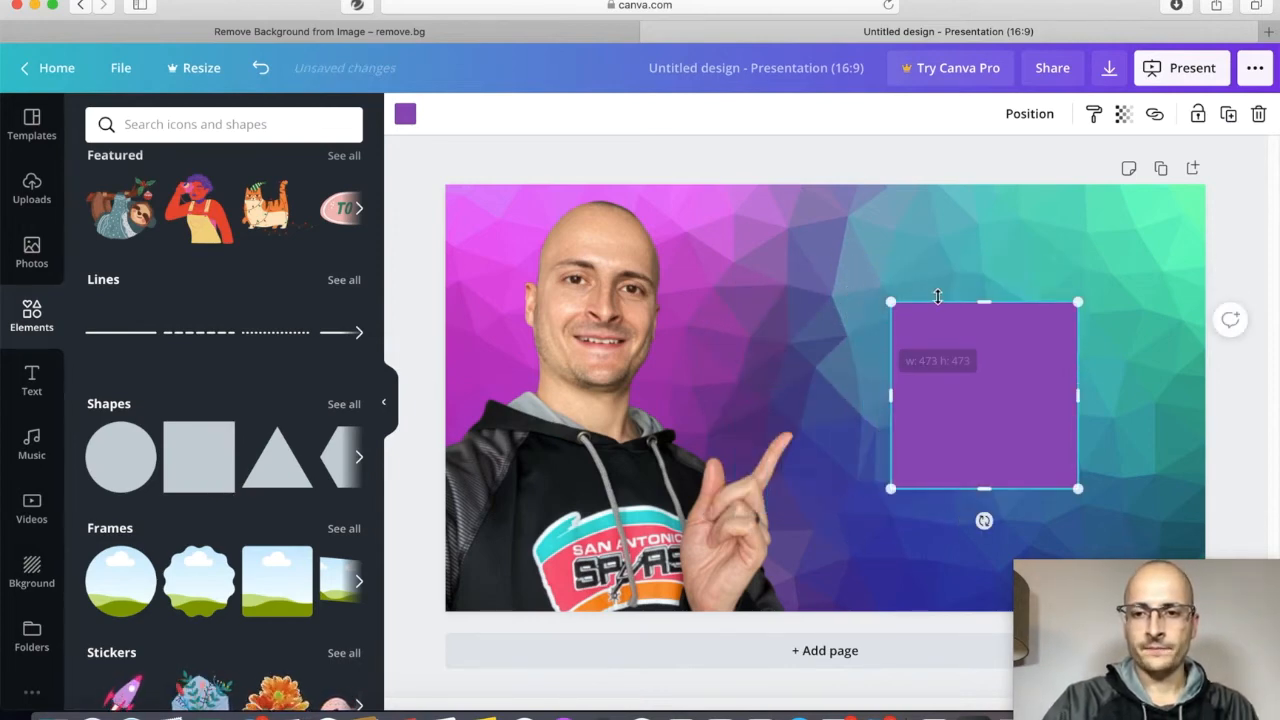
drag(982, 296, 990, 421)
drag(984, 489, 984, 482)
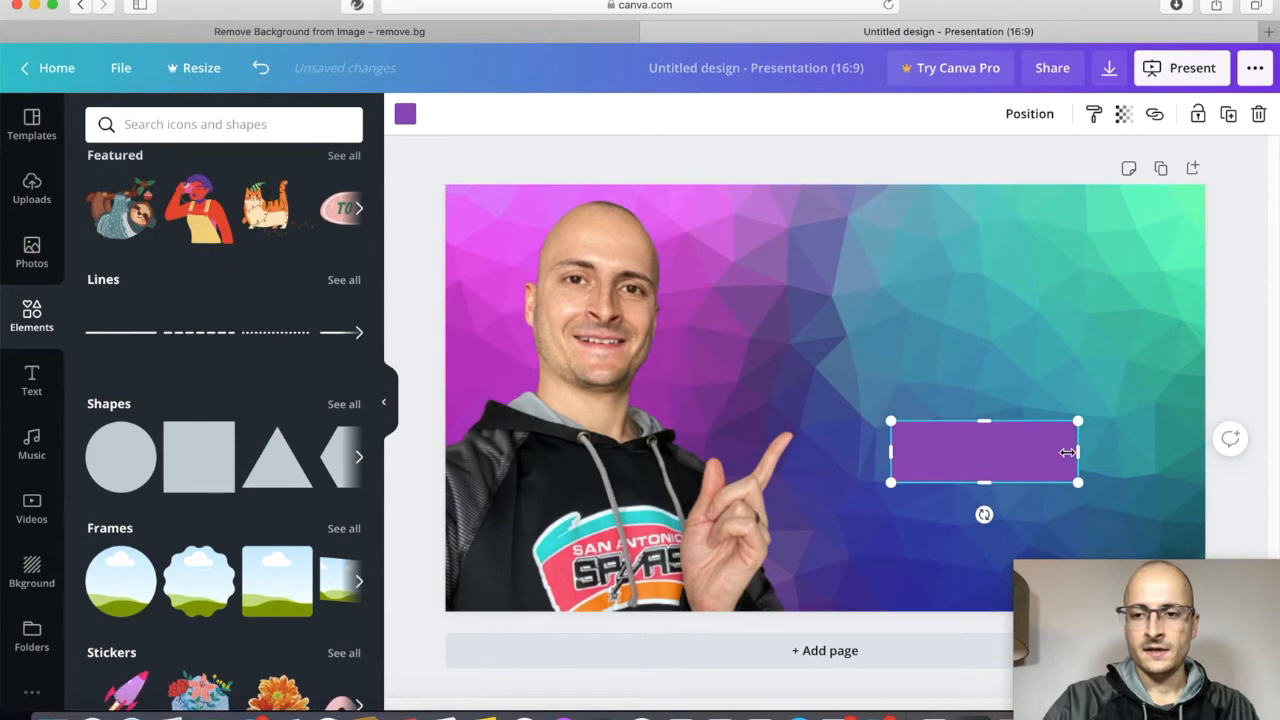
drag(1087, 452, 1125, 450)
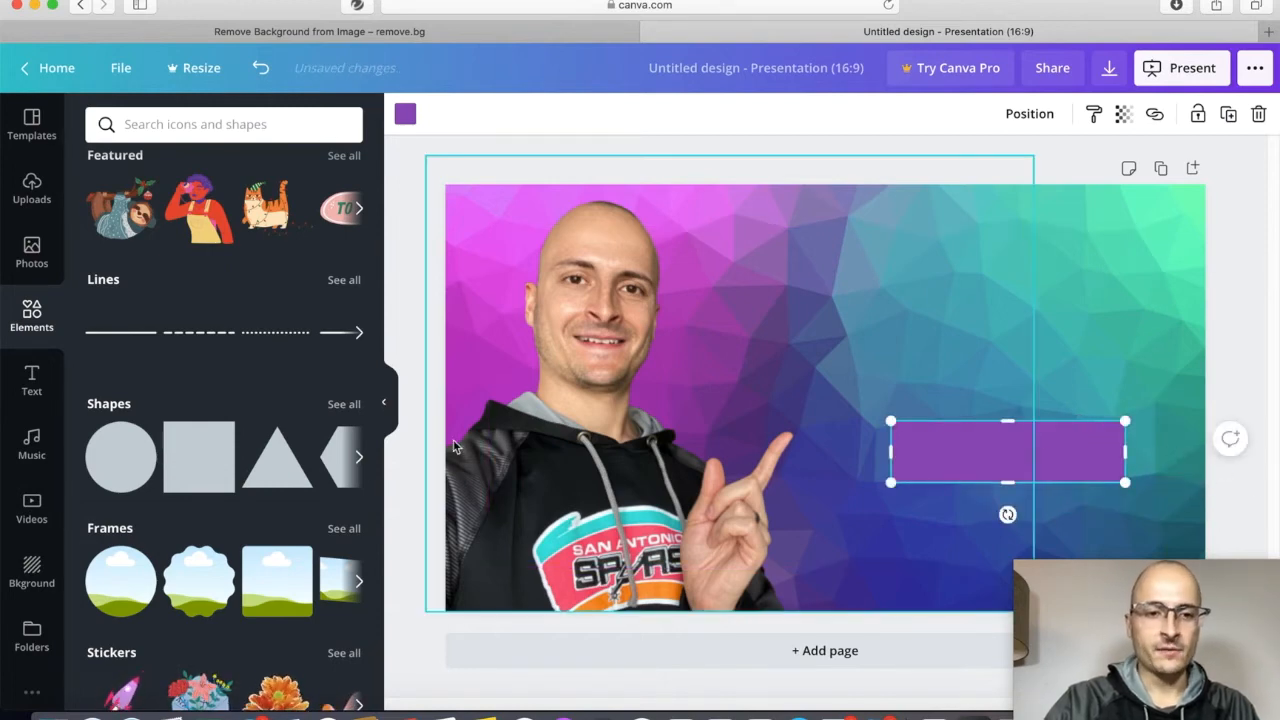
scroll(310, 514, down, 3)
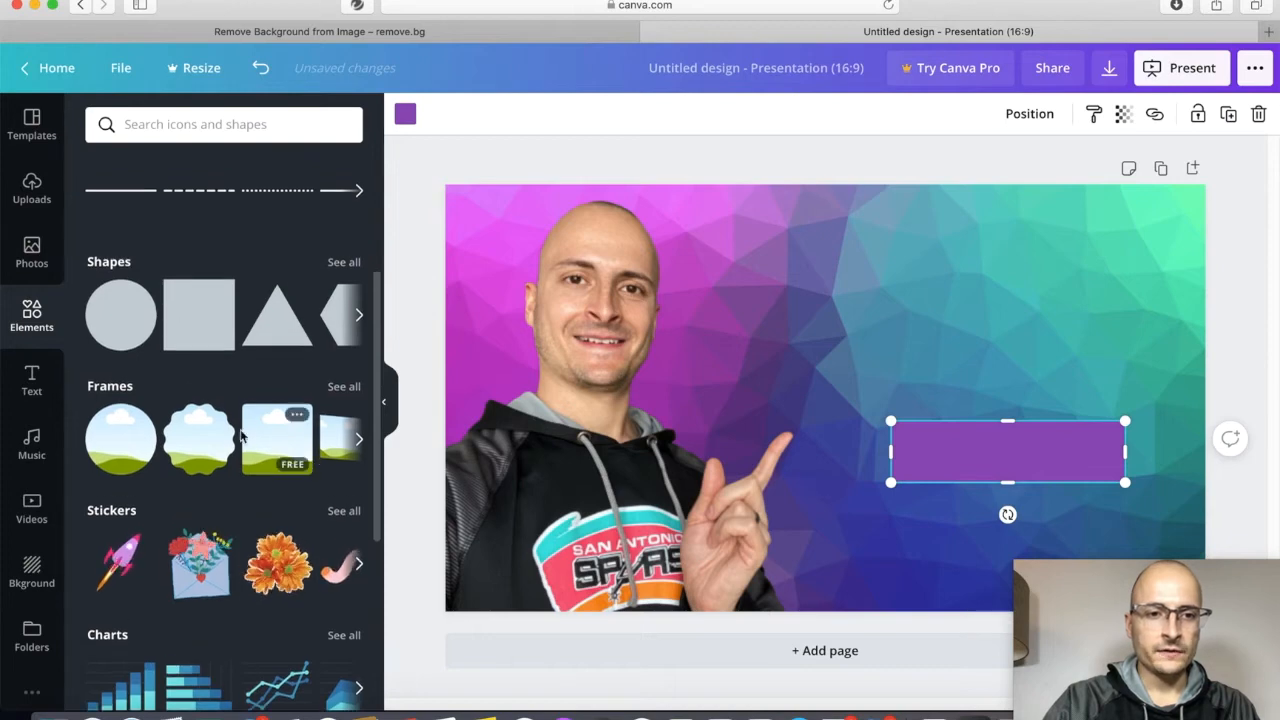
scroll(310, 335, right, 3)
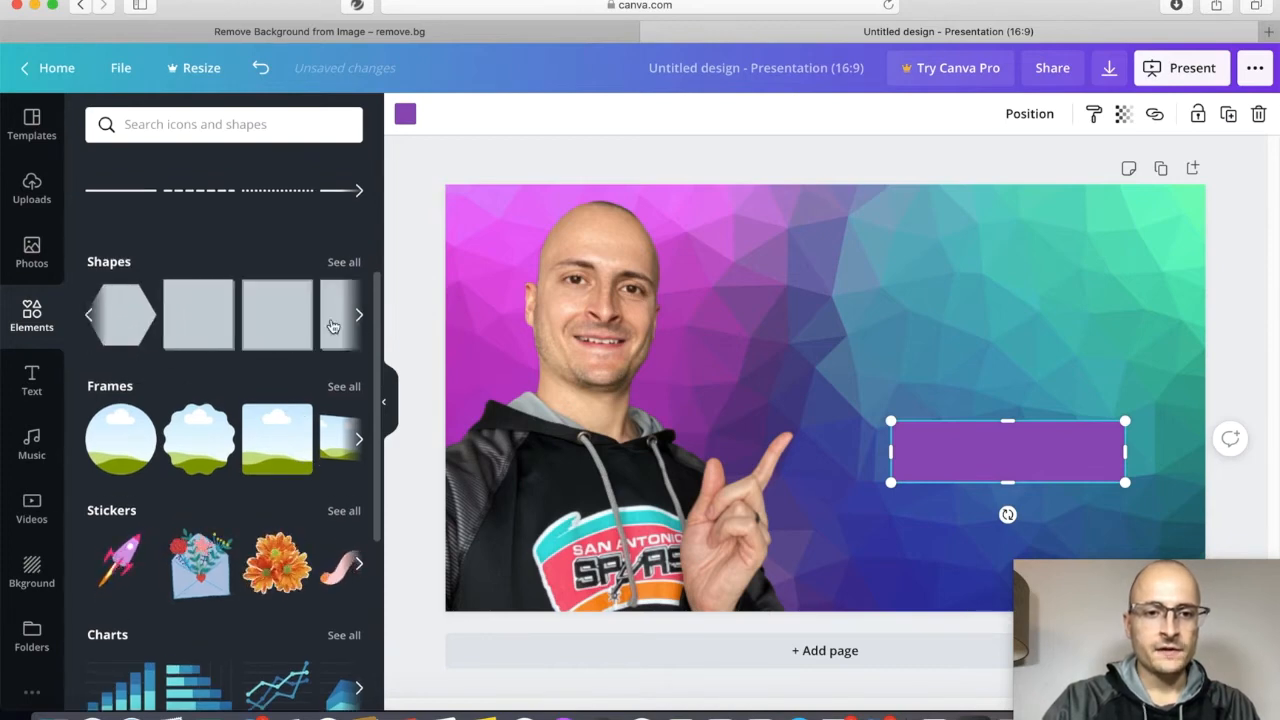
scroll(236, 412, down, 8)
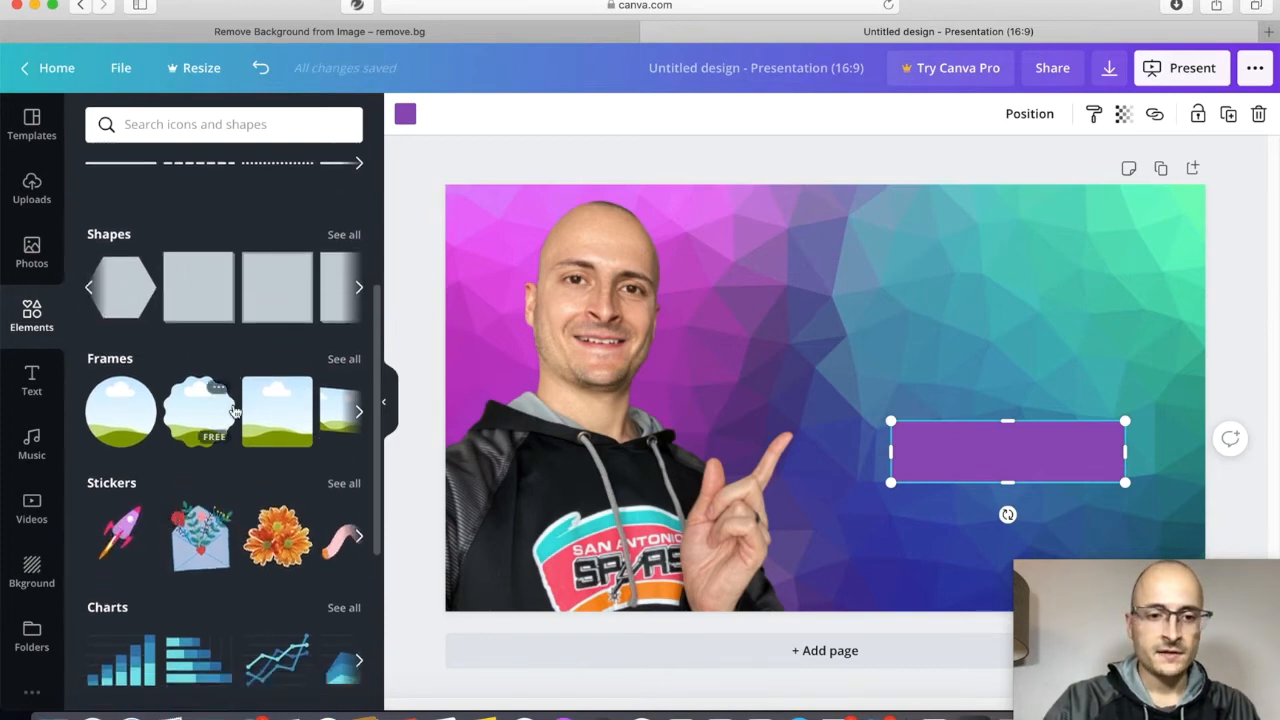
scroll(206, 429, down, 8)
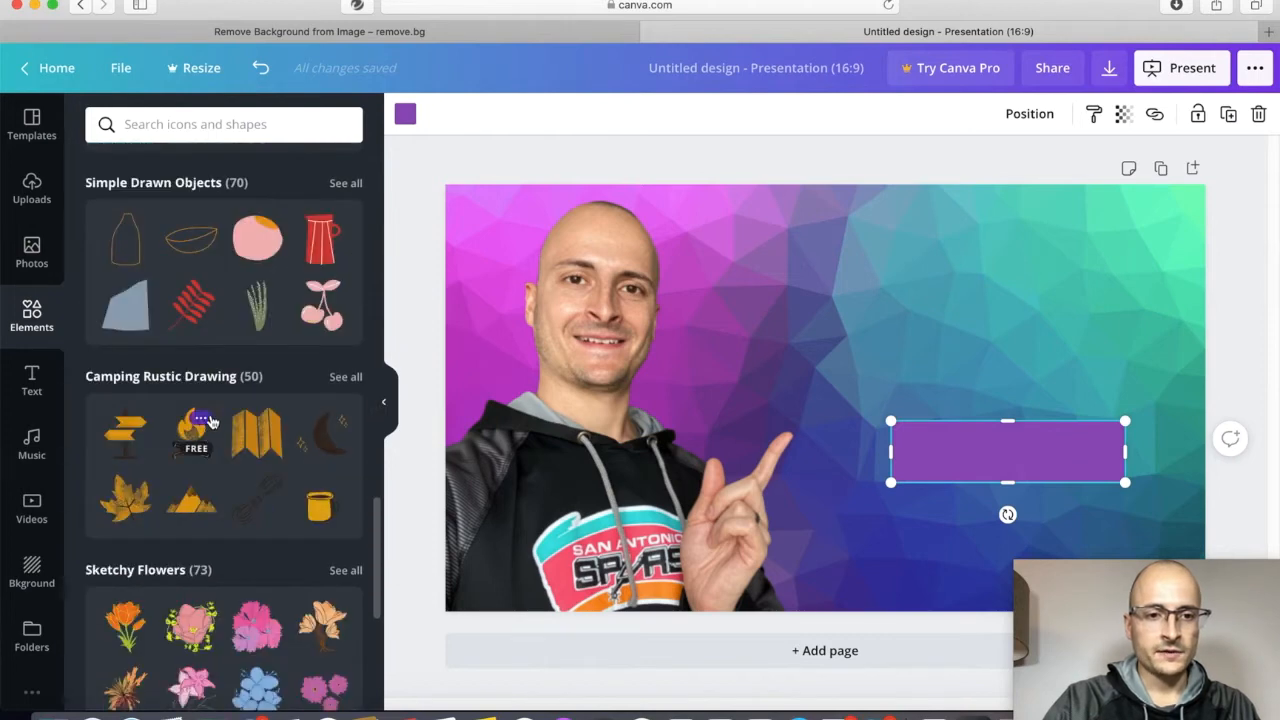
scroll(210, 420, up, 12)
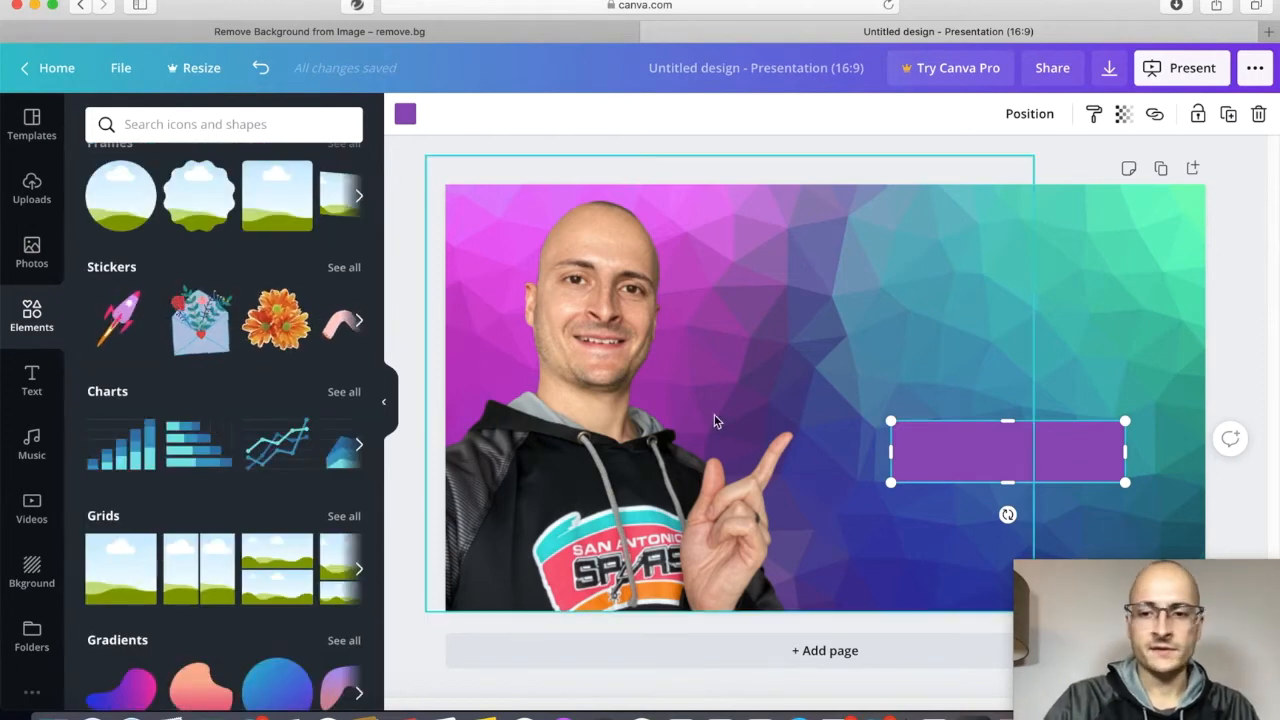
Fill the rectangle with the default red, move it to the page's upper right area and widen it
click(403, 114)
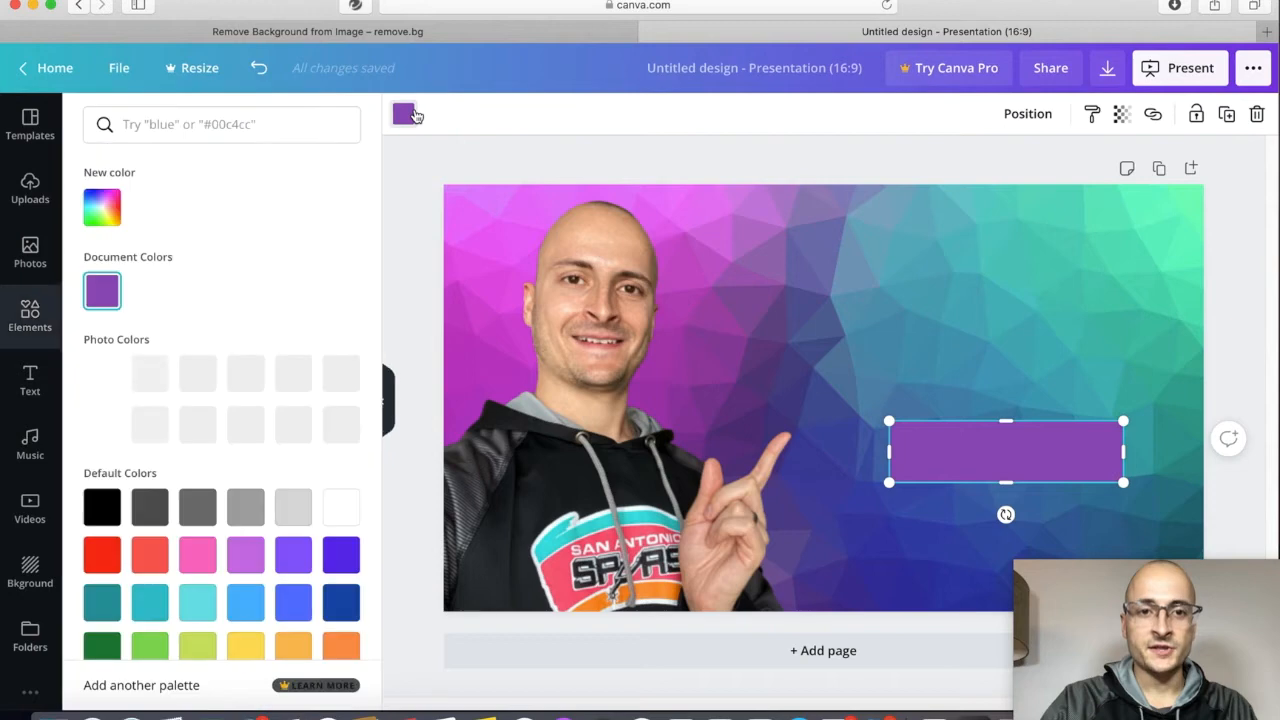
click(119, 425)
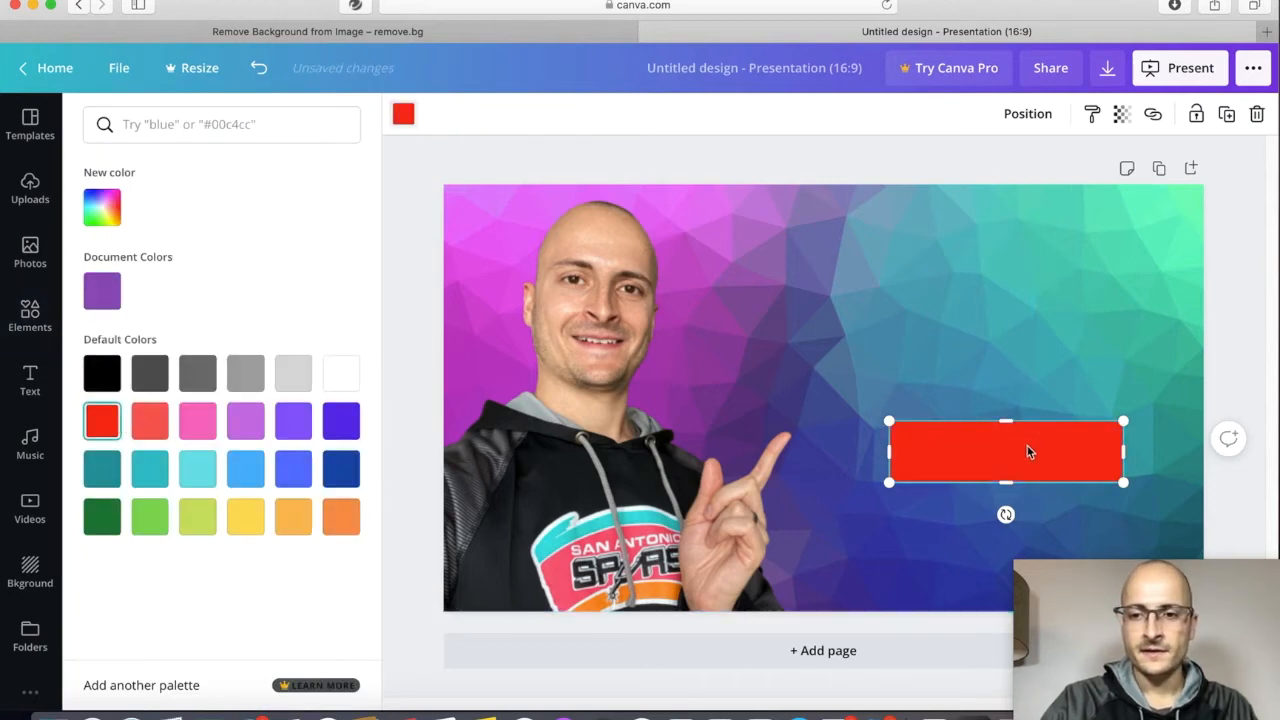
drag(1053, 438, 1035, 268)
drag(872, 280, 823, 281)
drag(1105, 310, 1110, 317)
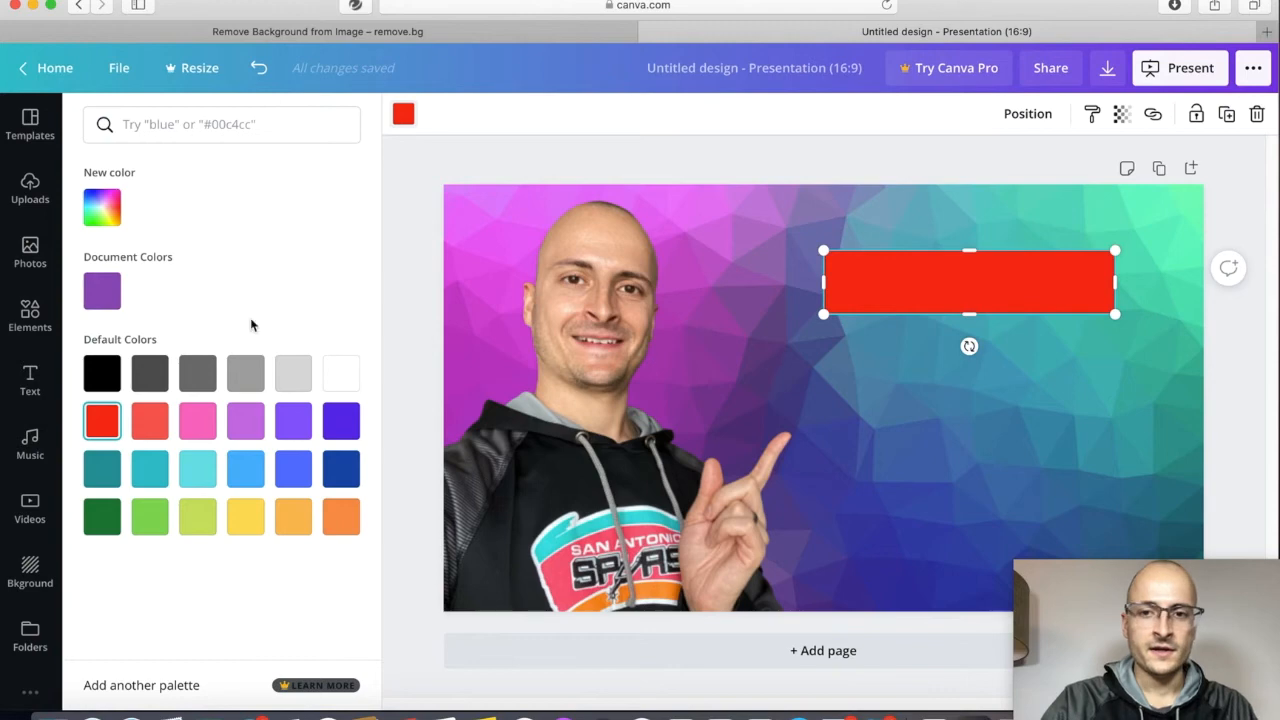
Add a heading text box directly below the red rectangle and shorten its text to "heading"
click(32, 380)
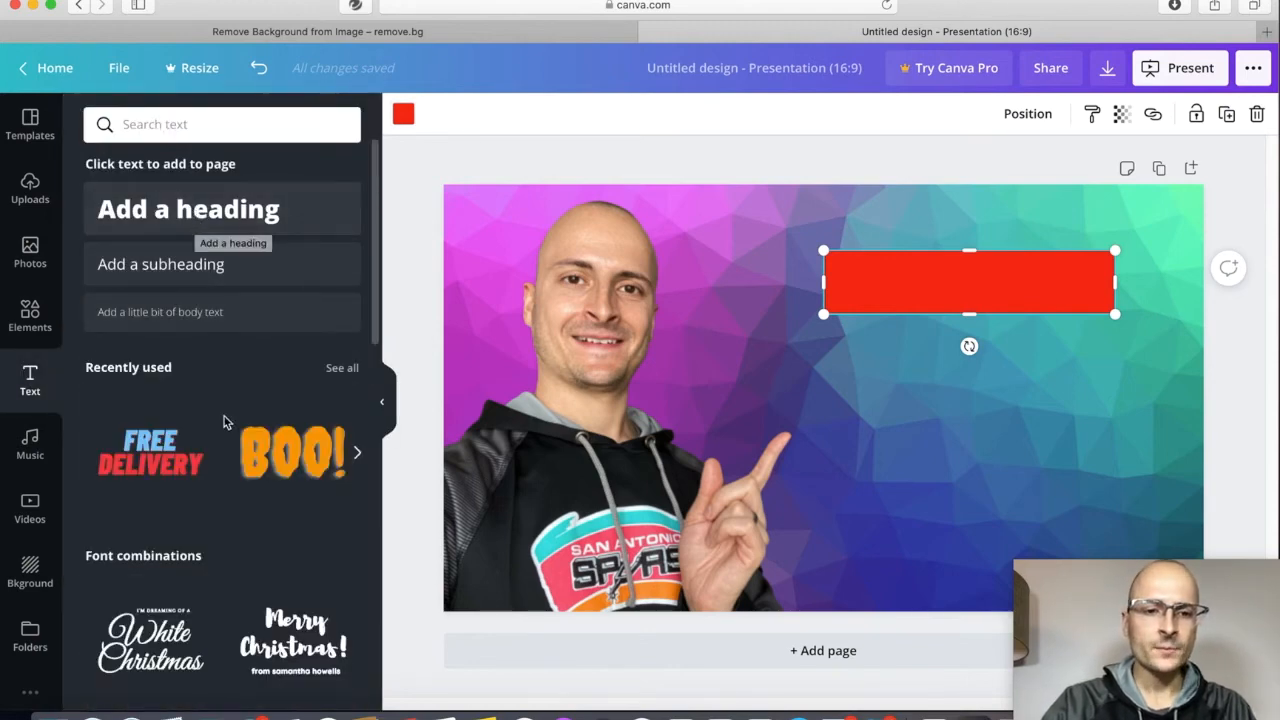
scroll(223, 423, down, 3)
scroll(223, 423, up, 3)
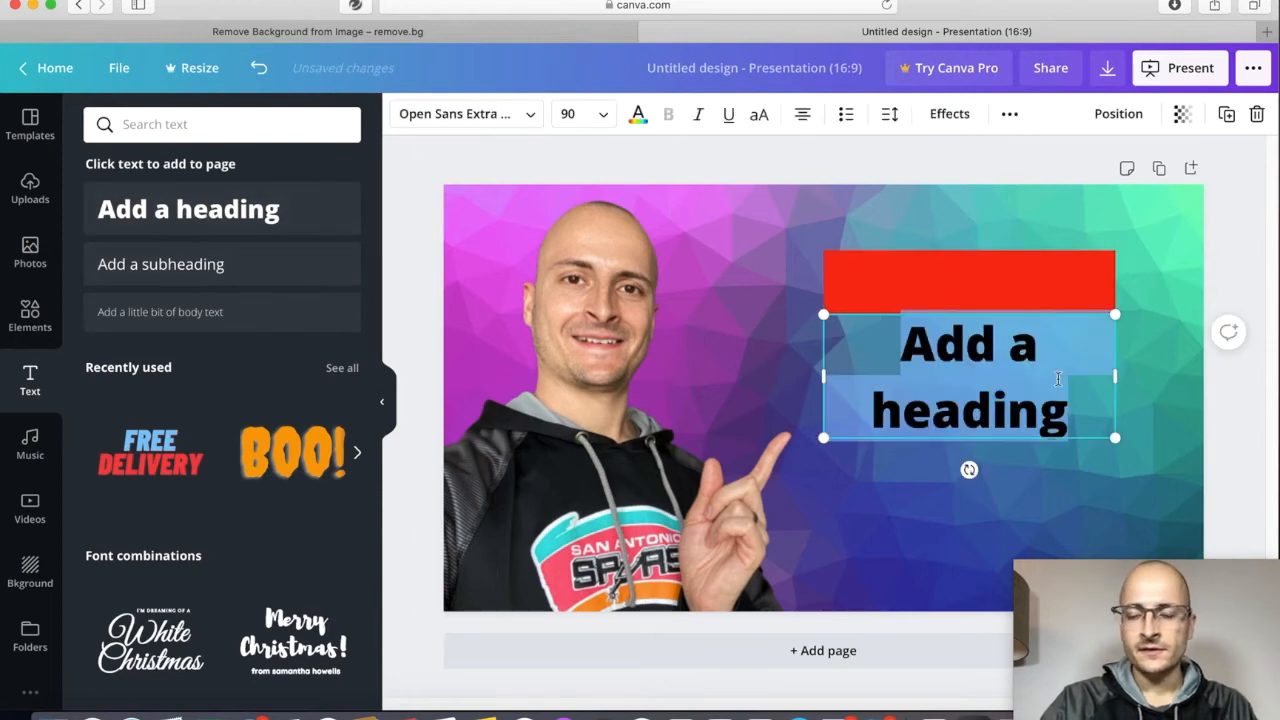
click(1070, 374)
key(super+shift+Left)
key(BackSpace)
drag(1053, 366, 860, 346)
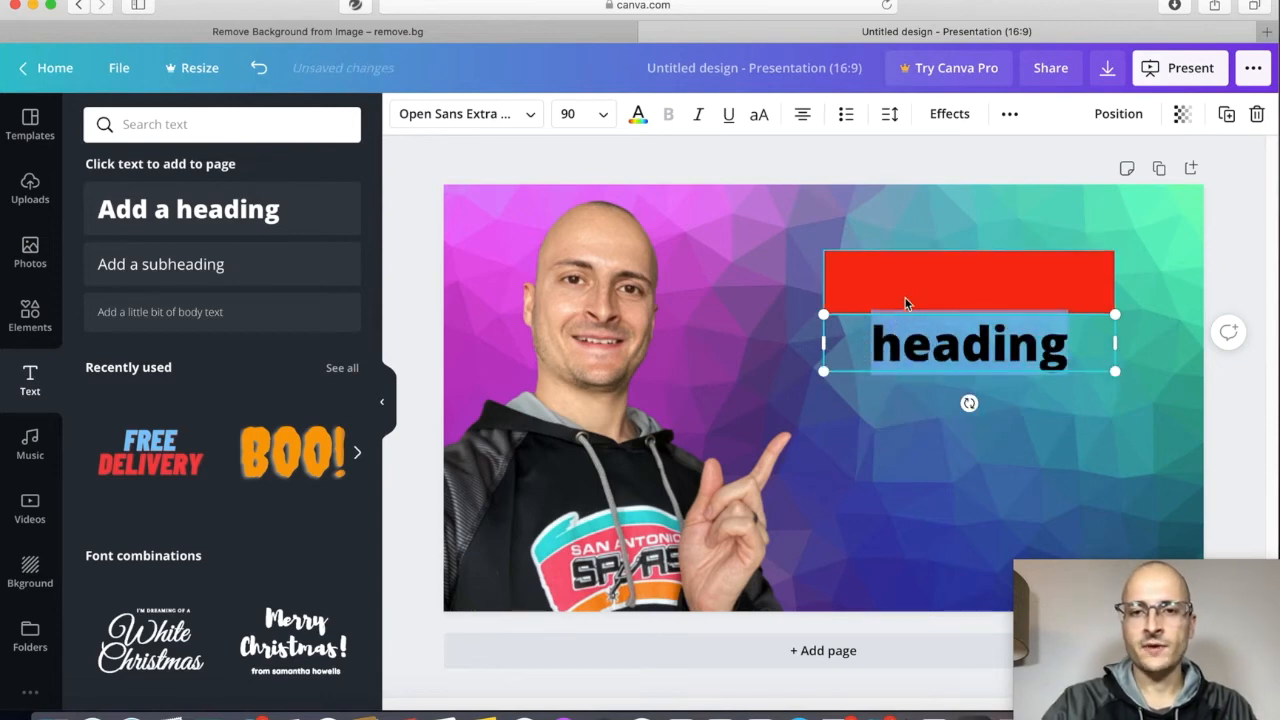
Colour the heading text white and replace its wording with "YOUTUBE"
click(638, 116)
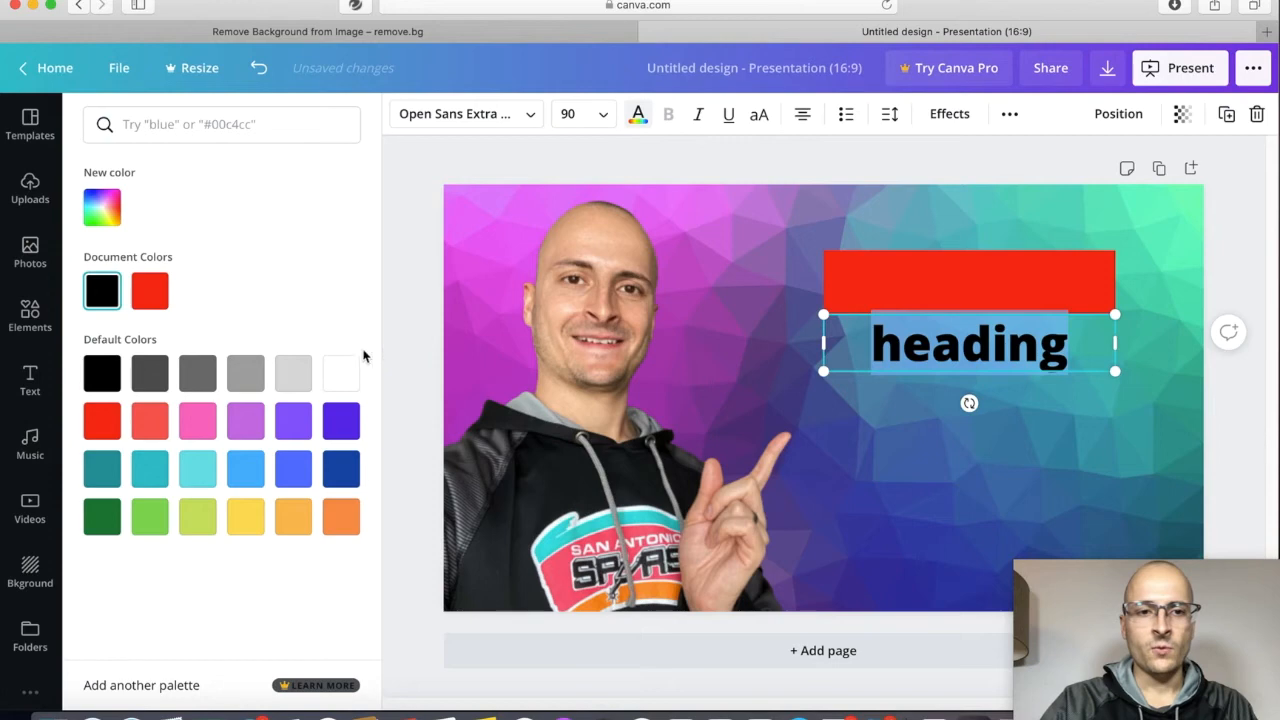
click(344, 372)
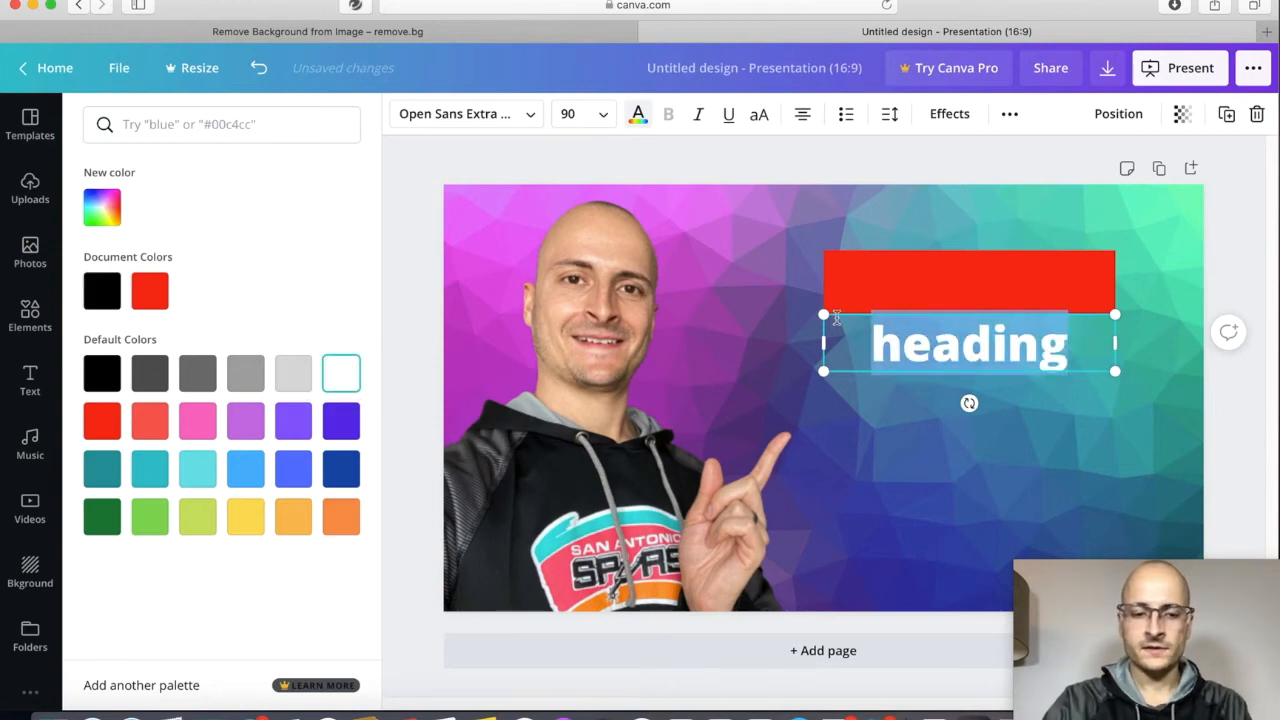
text(YOUTUBE)
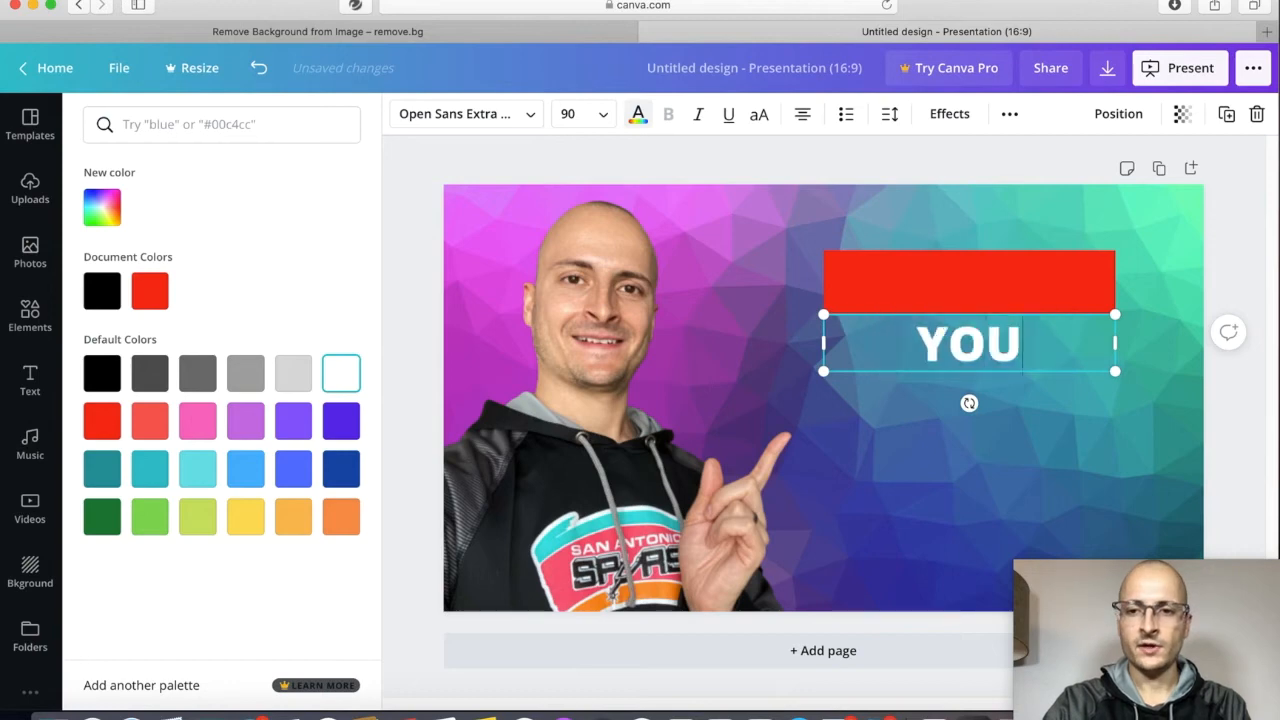
click(874, 311)
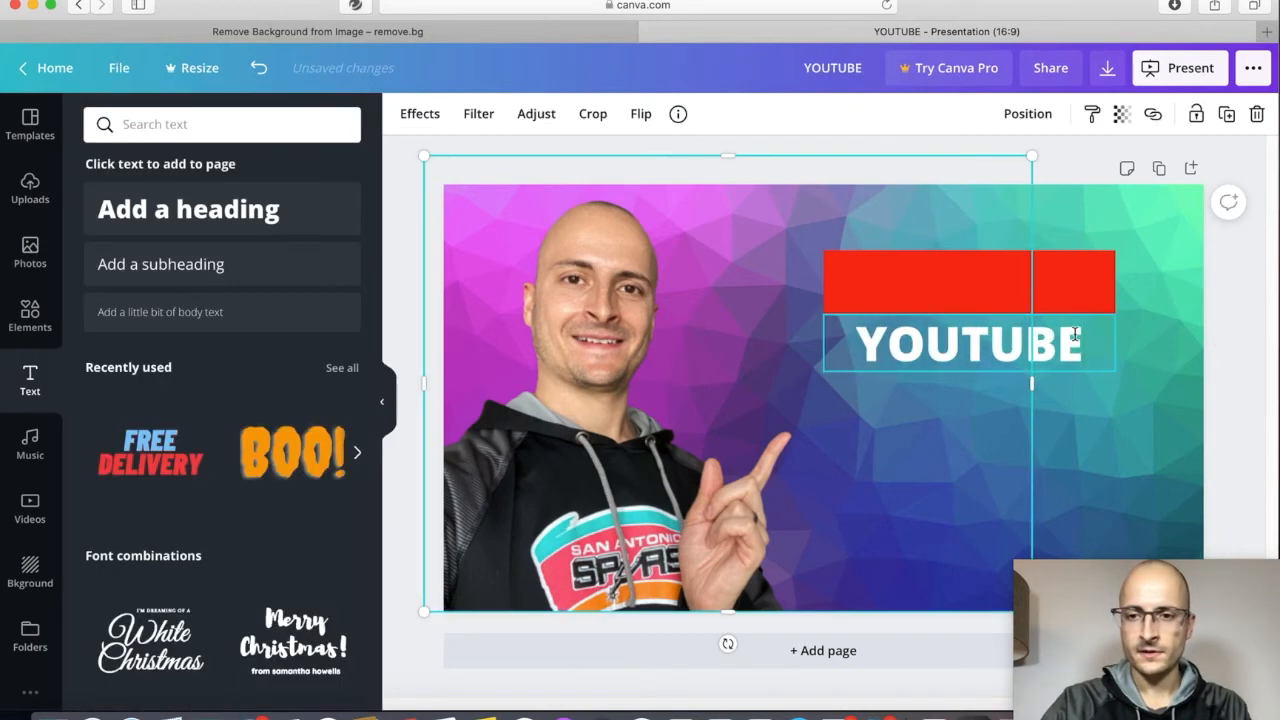
Place the YOUTUBE heading over the red rectangle and enlarge it to a font size of about 95
drag(1097, 335, 1094, 272)
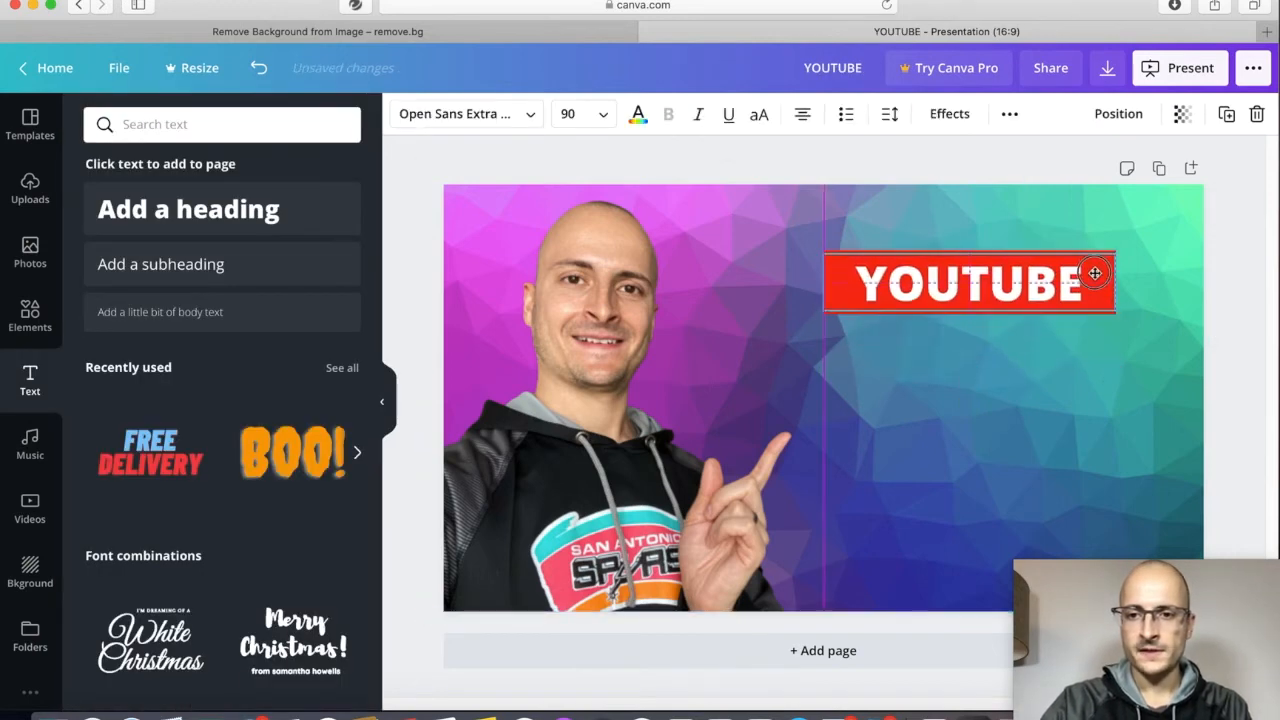
drag(1121, 313, 1124, 313)
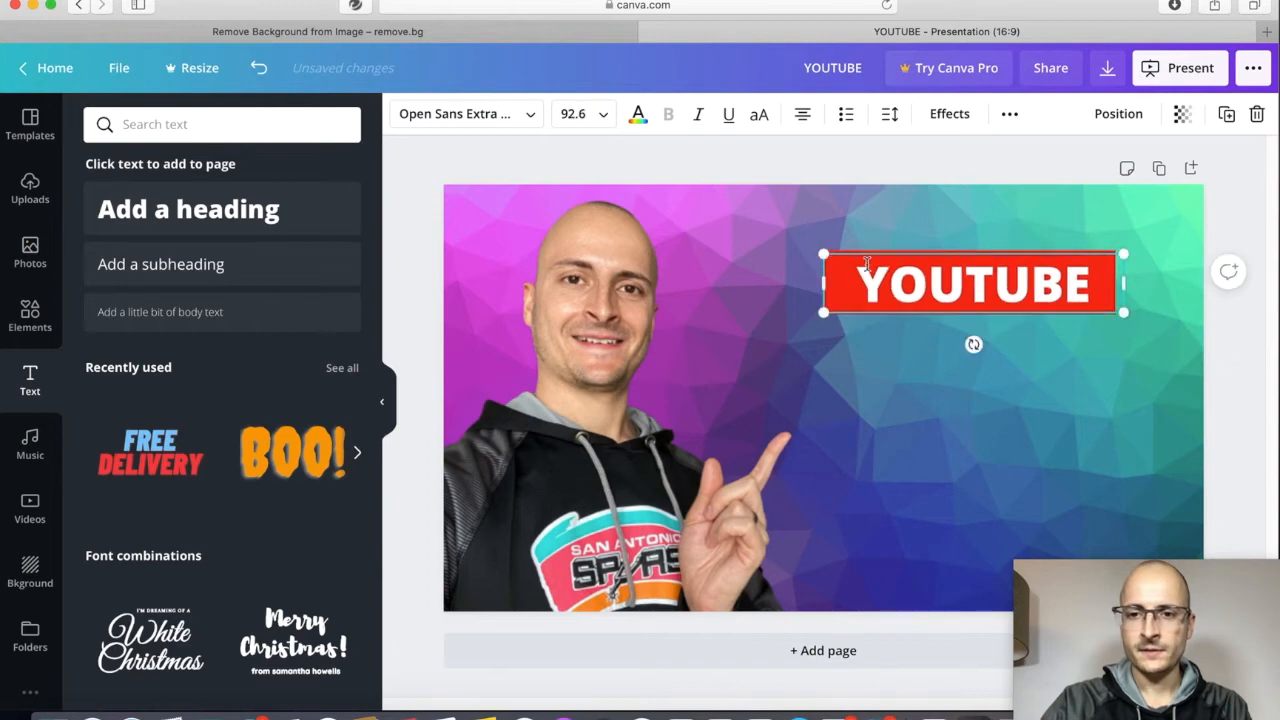
drag(815, 250, 808, 249)
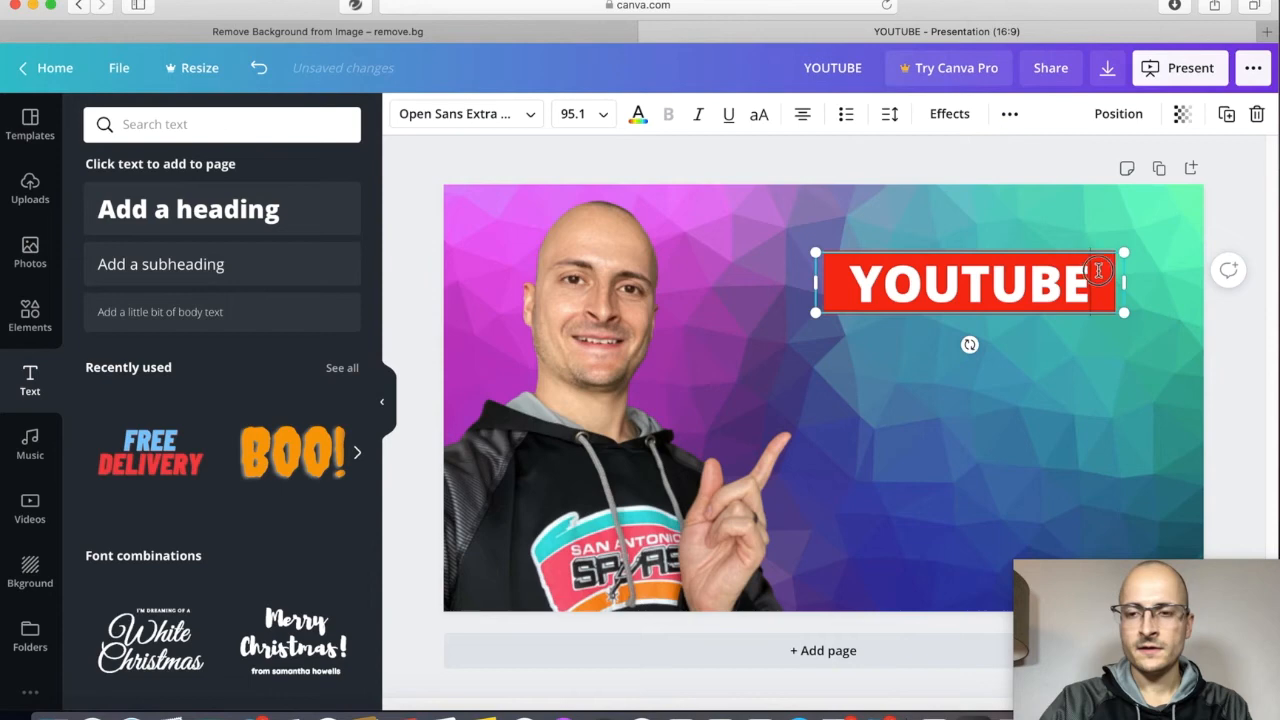
Move the YOUTUBE heading off the red rectangle and tilt the rectangle slightly counter-clockwise
drag(1042, 253, 1054, 432)
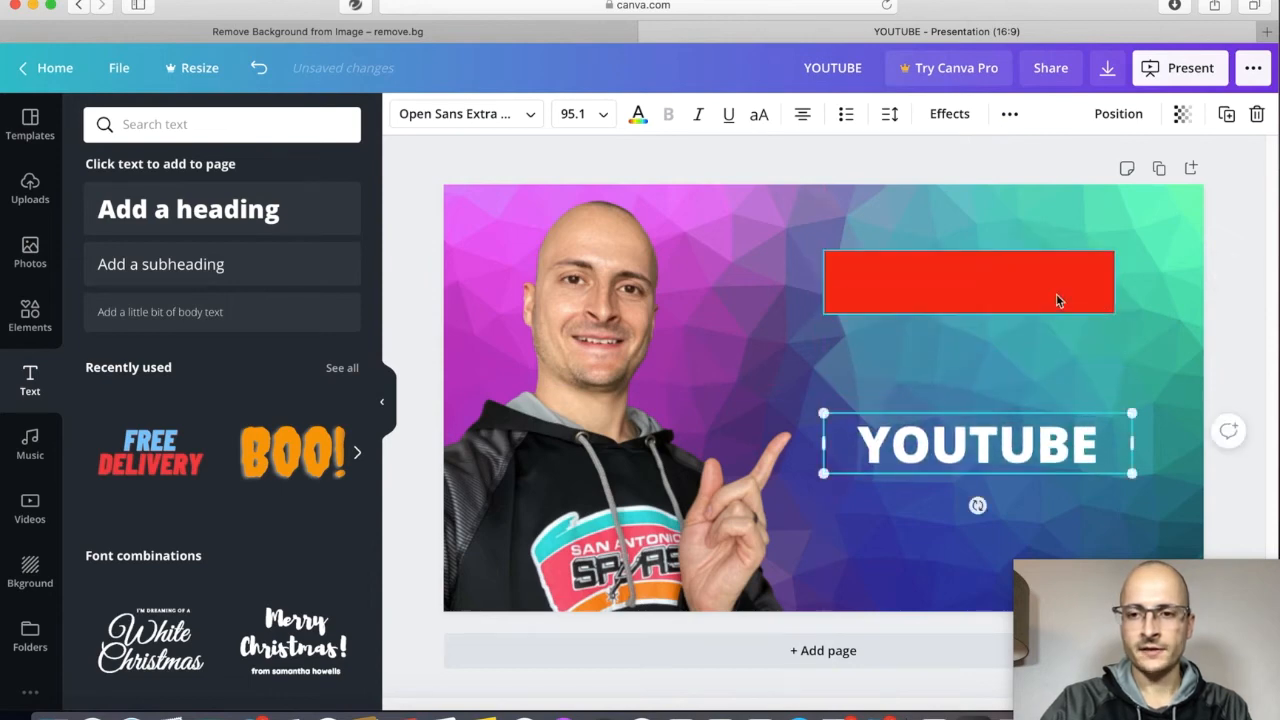
click(1050, 300)
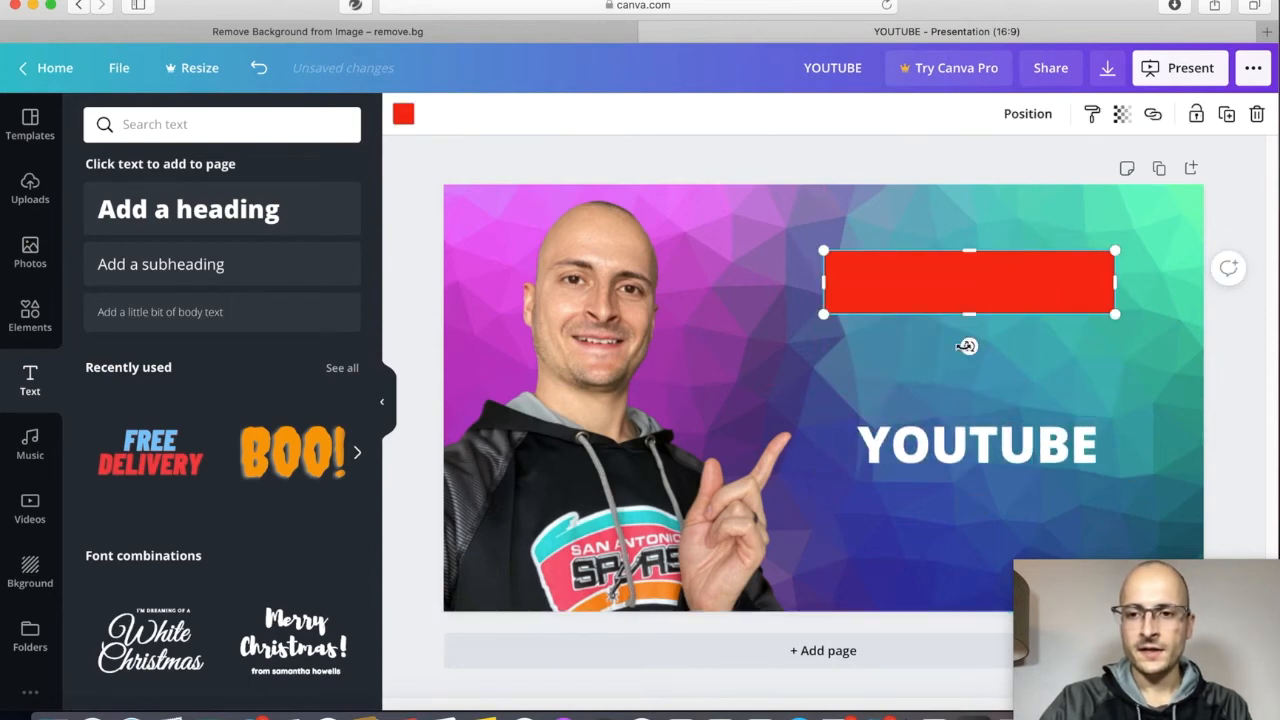
mouse_move(969, 346)
mouse_down()
mouse_move(997, 348)
mouse_move(911, 336)
mouse_move(991, 331)
mouse_move(974, 329)
mouse_move(976, 345)
mouse_up()
drag(988, 300, 996, 305)
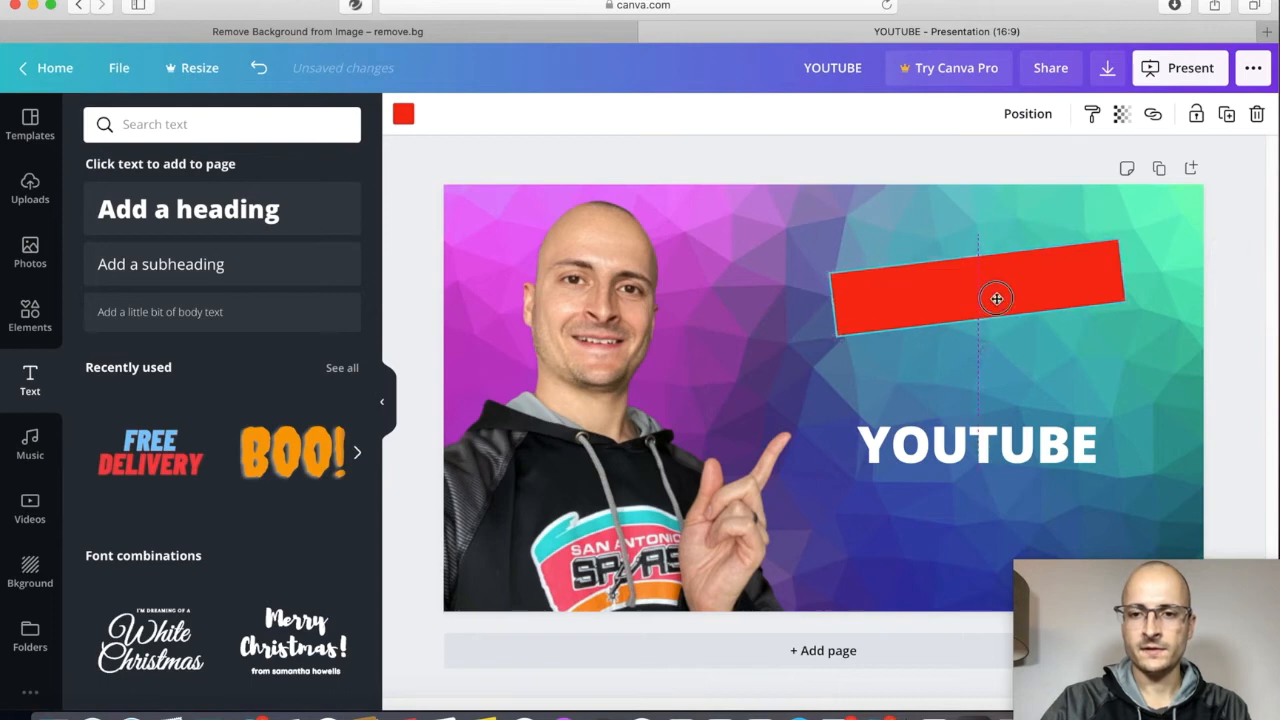
Tilt the YOUTUBE heading to the same angle as the red rectangle and place it back on top
click(1005, 433)
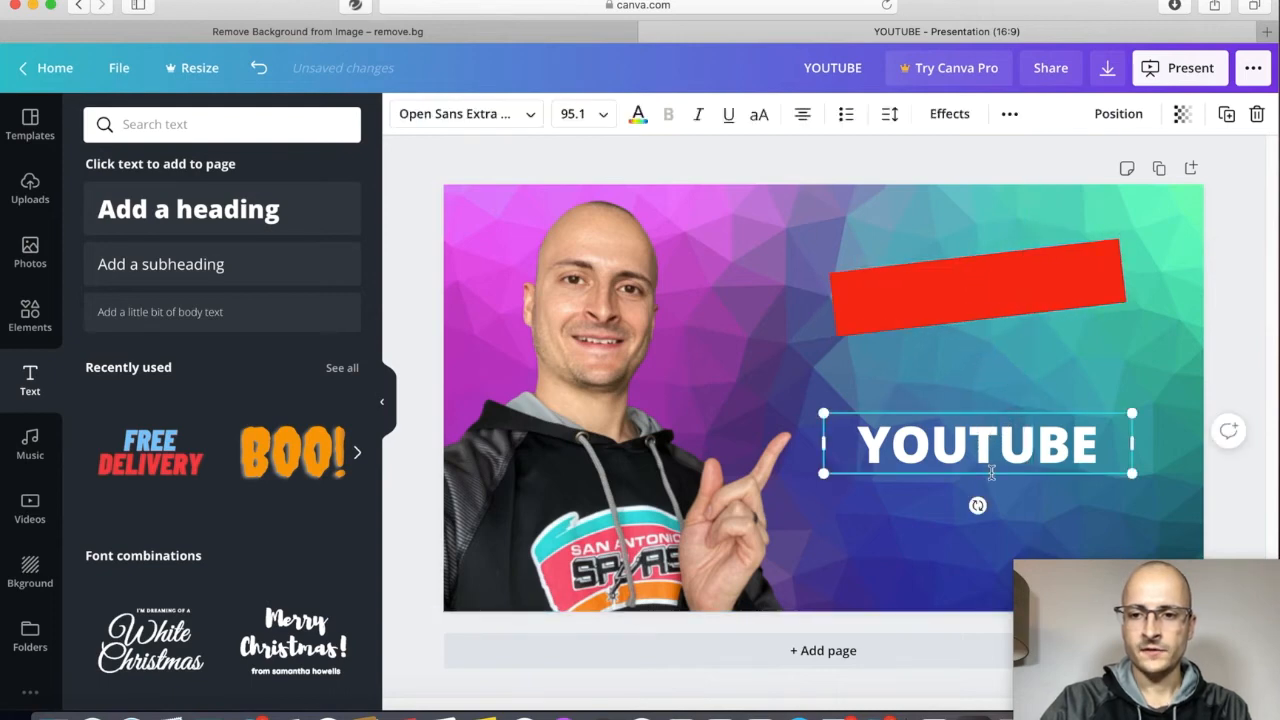
drag(979, 504, 988, 498)
drag(980, 440, 986, 285)
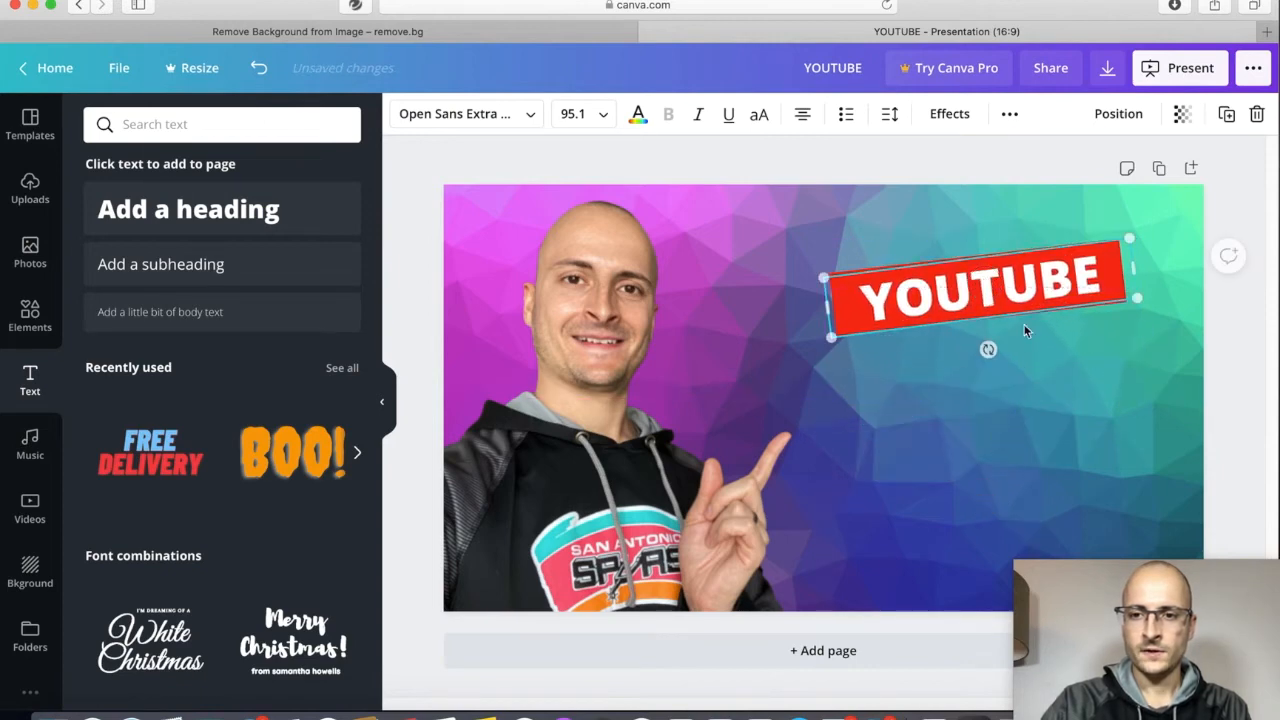
Enlarge the YOUTUBE heading to a font size of 104 so it fills the tilted red rectangle
drag(818, 272, 807, 277)
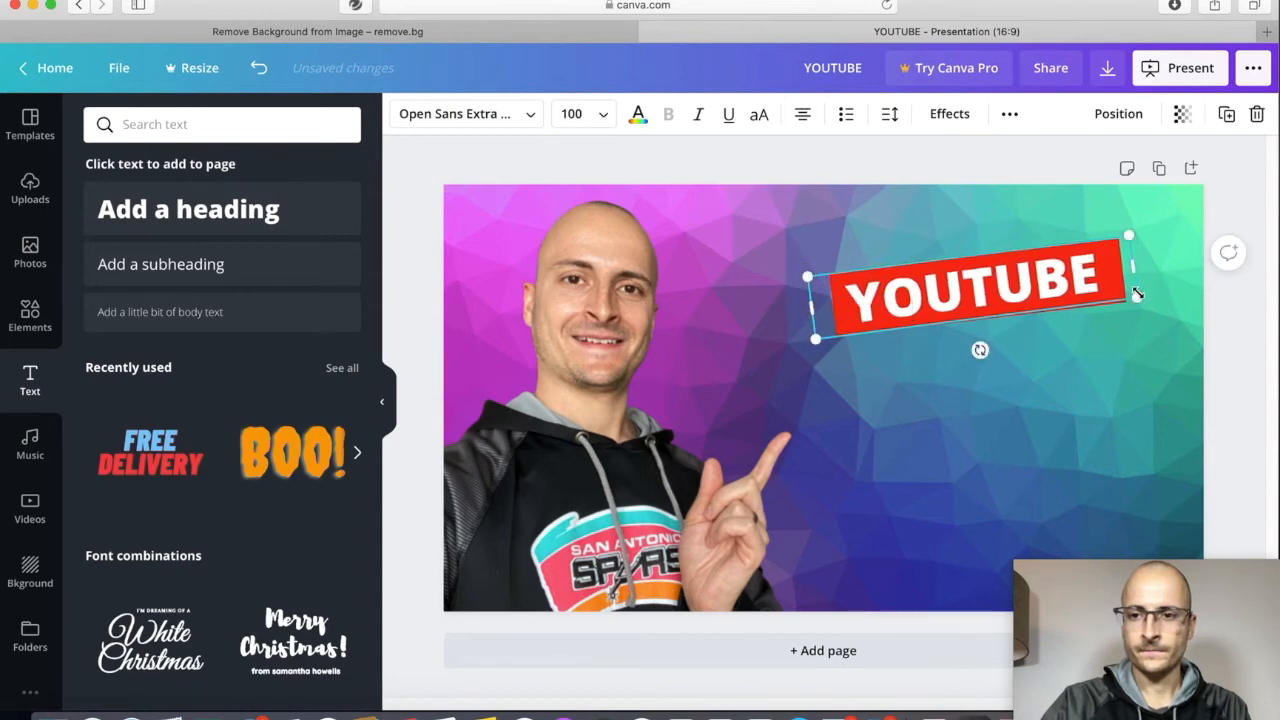
drag(1142, 297, 1148, 306)
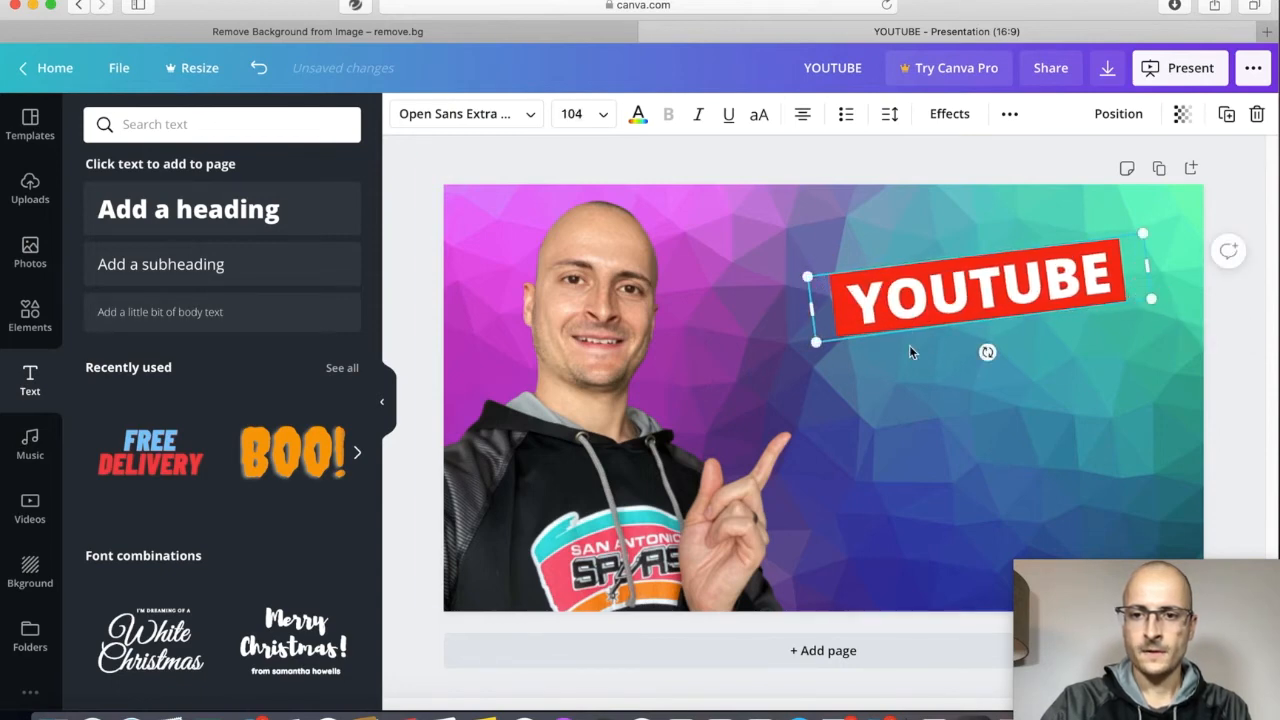
click(980, 427)
click(1137, 346)
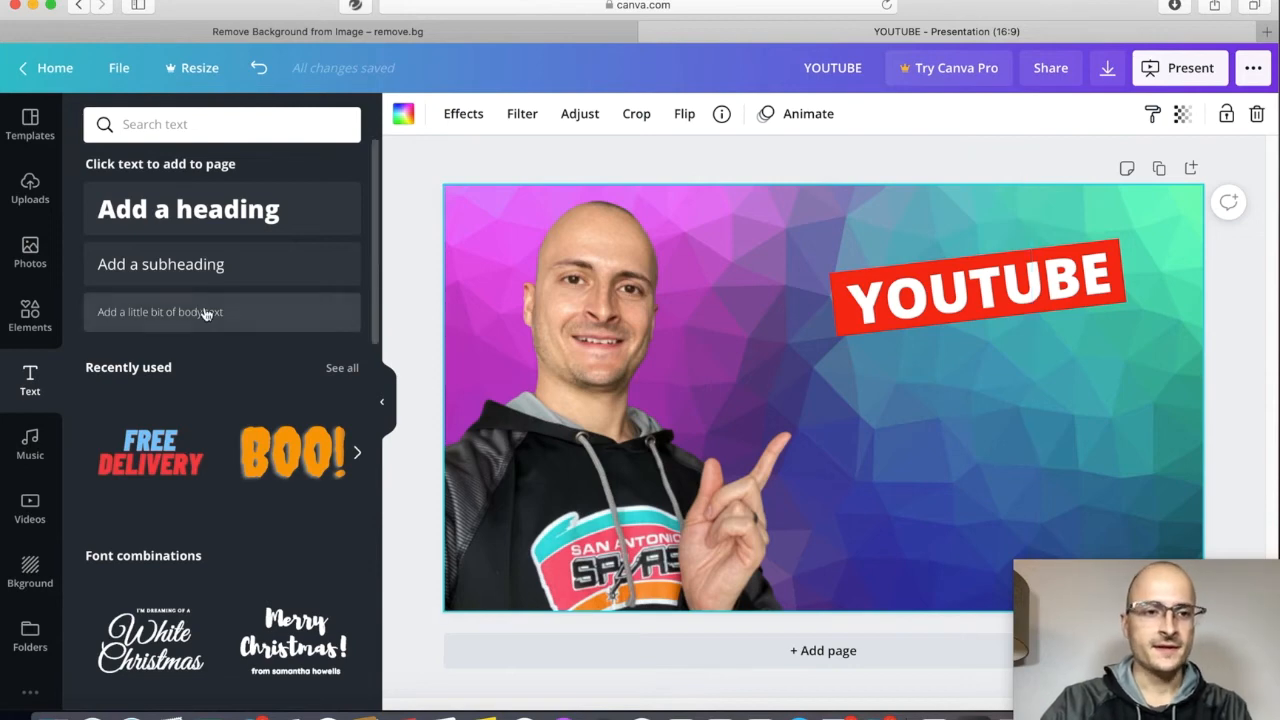
Add another square shape and reshape it into a wide rectangle below the YOUTUBE title
click(30, 315)
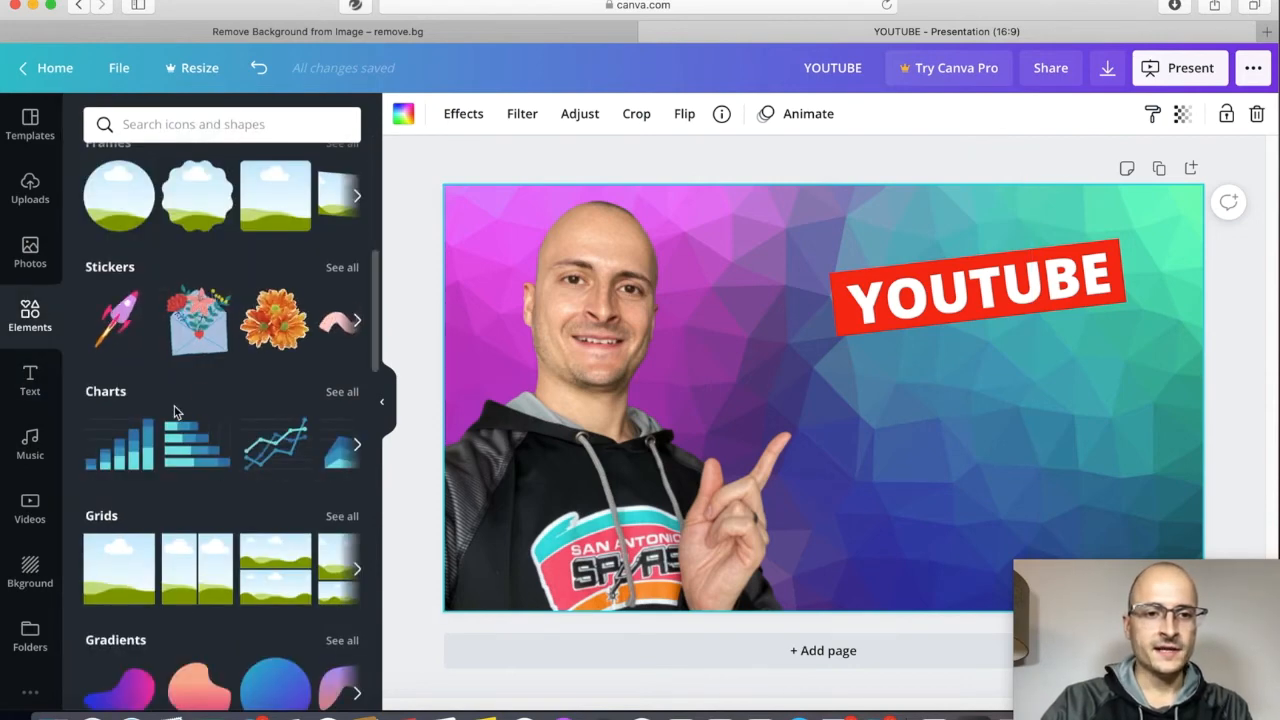
scroll(174, 408, down, 10)
scroll(220, 394, up, 15)
click(119, 223)
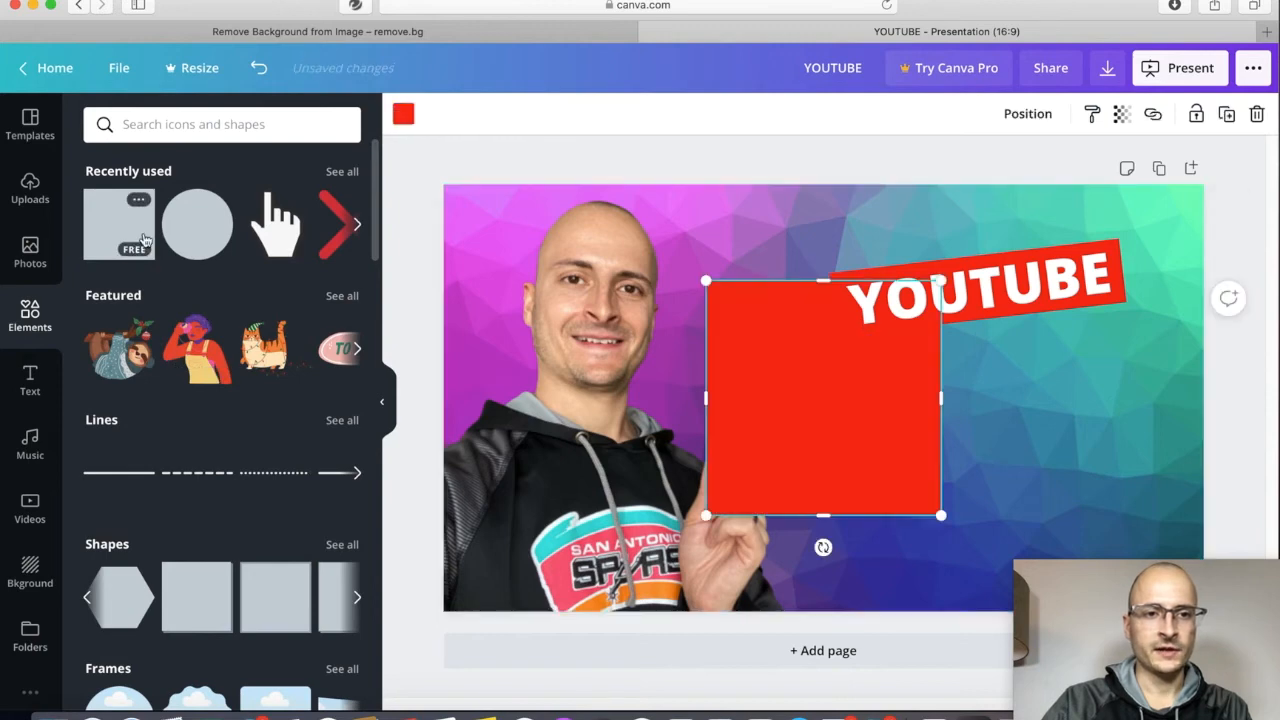
drag(823, 280, 823, 450)
drag(941, 483, 1071, 404)
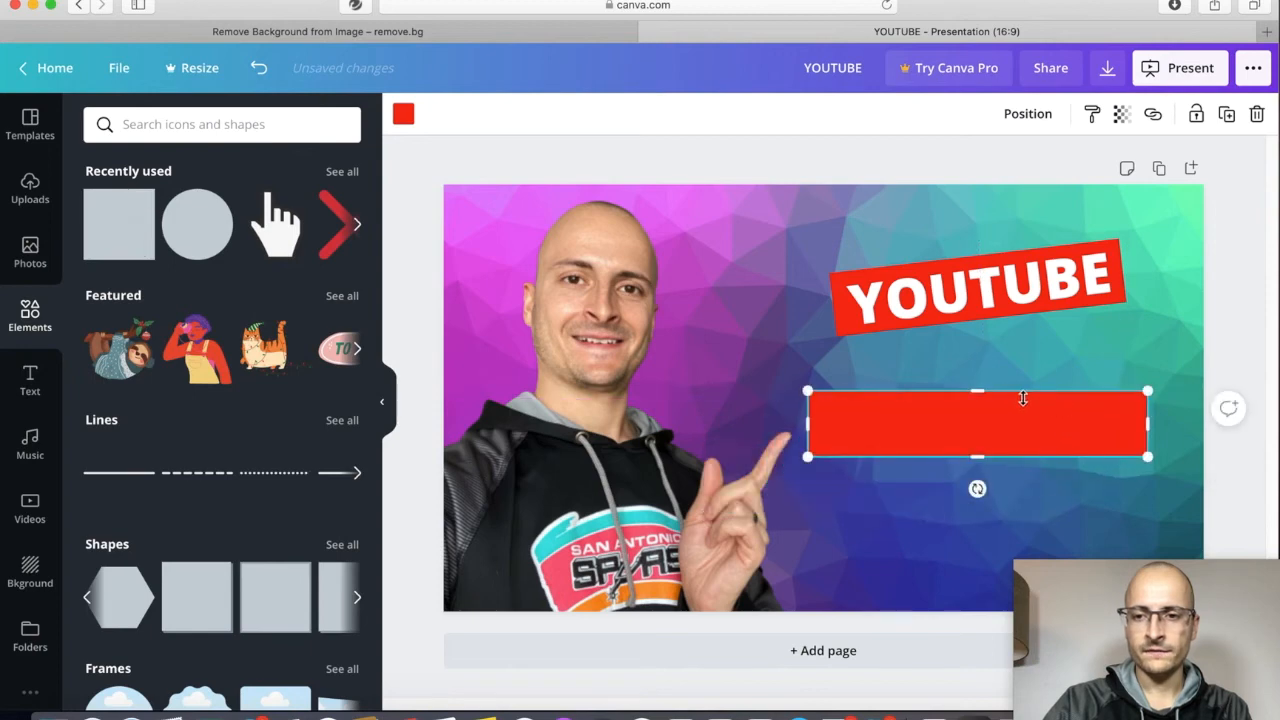
drag(978, 391, 978, 384)
drag(1147, 420, 1135, 420)
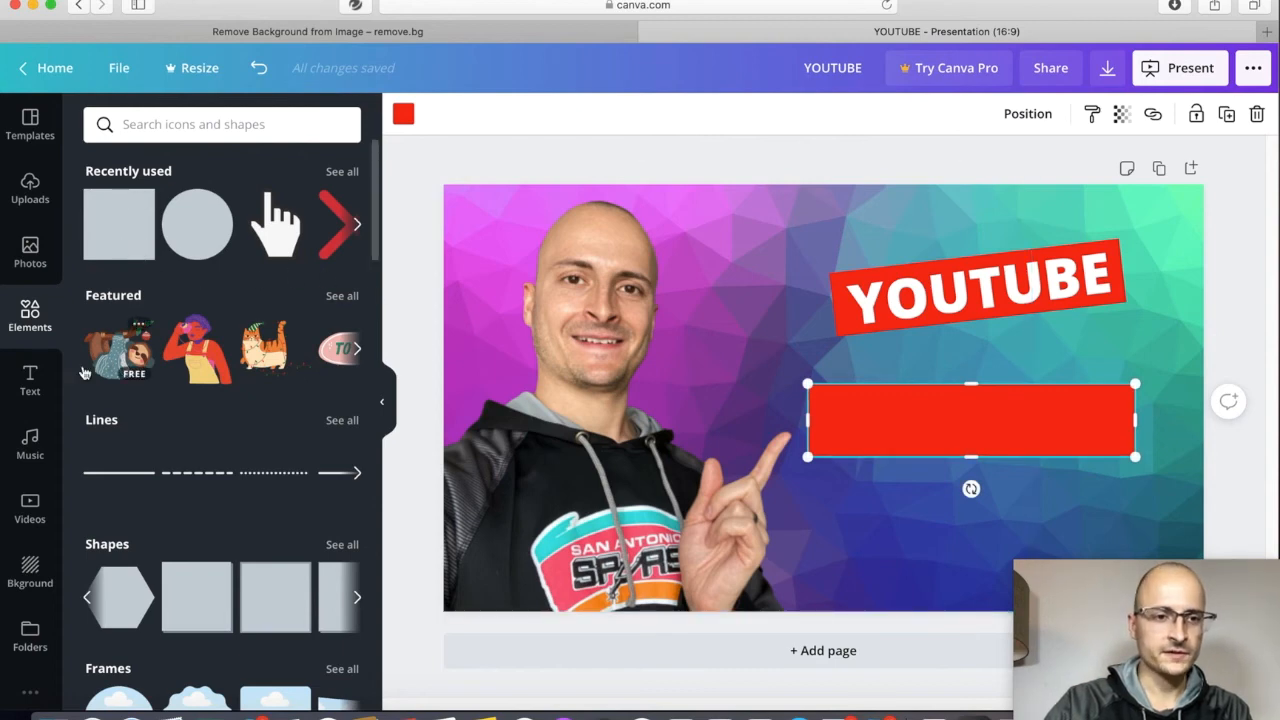
Recolour the second rectangle with a custom bright green and reduce its height slightly
click(32, 380)
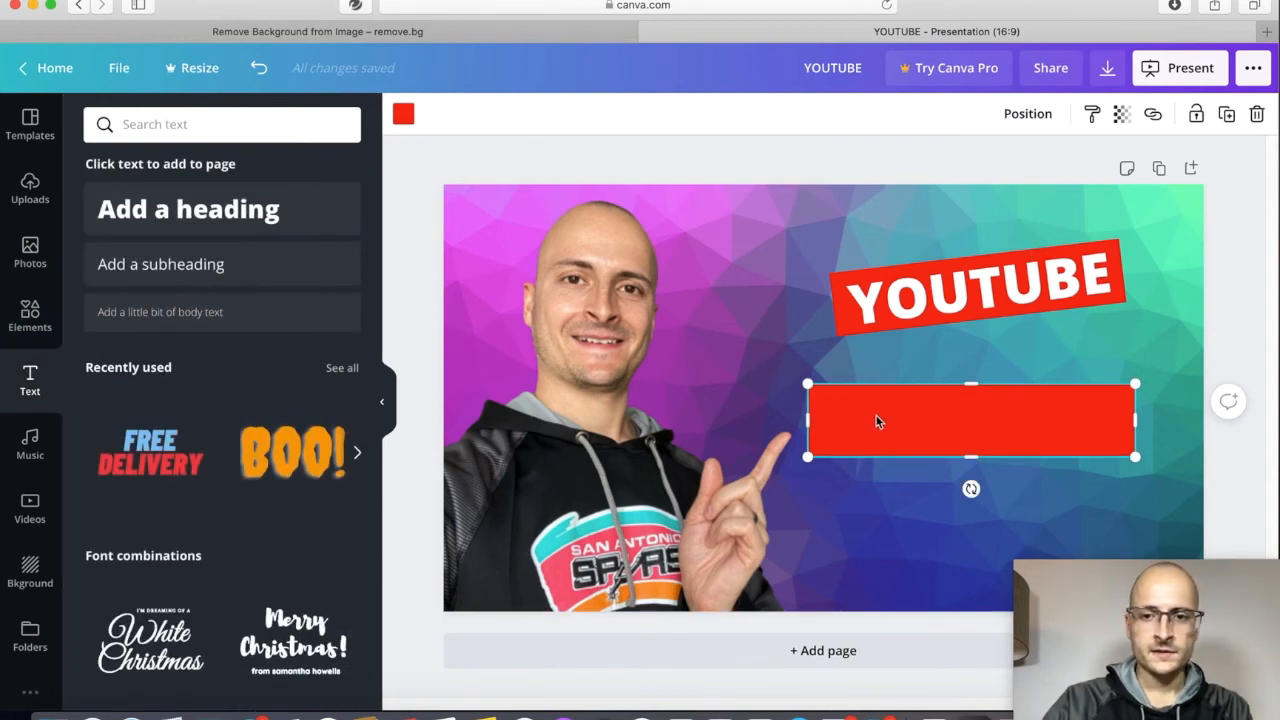
click(403, 114)
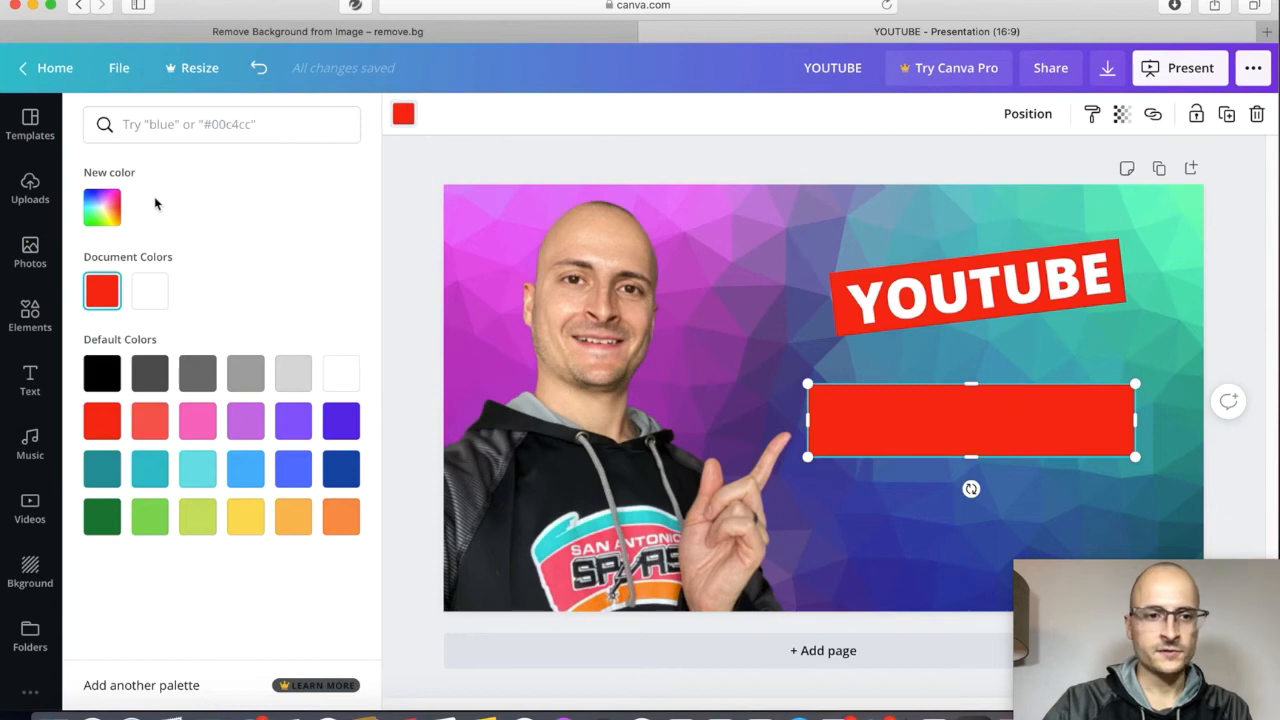
click(102, 220)
click(170, 360)
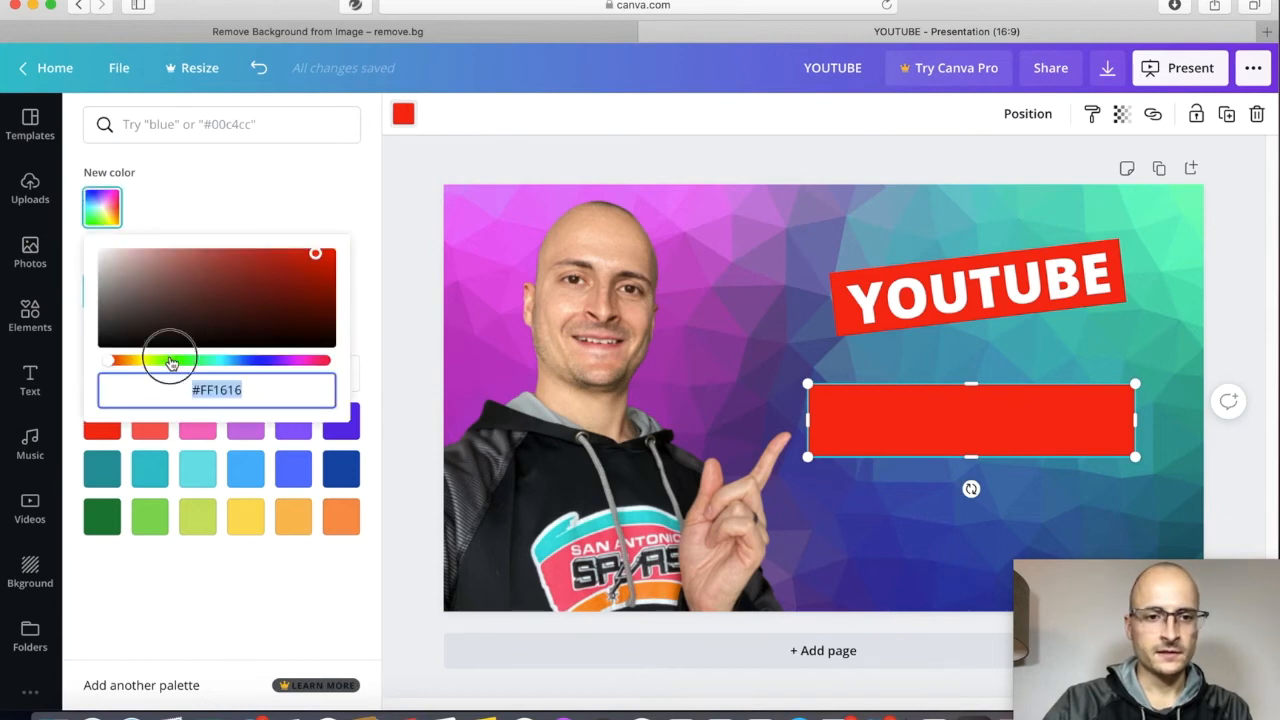
drag(972, 382, 980, 404)
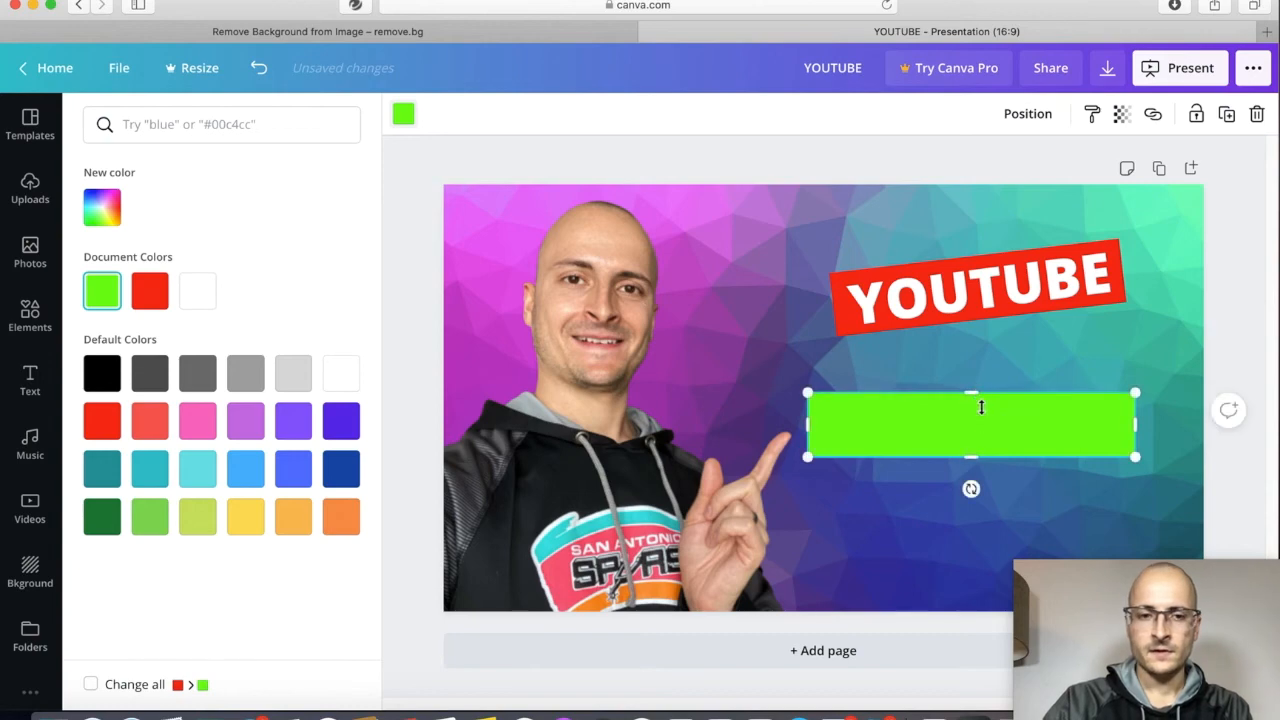
Add a white THUMBNAILS heading below the green rectangle and tilt the rectangle to match the red one
click(32, 376)
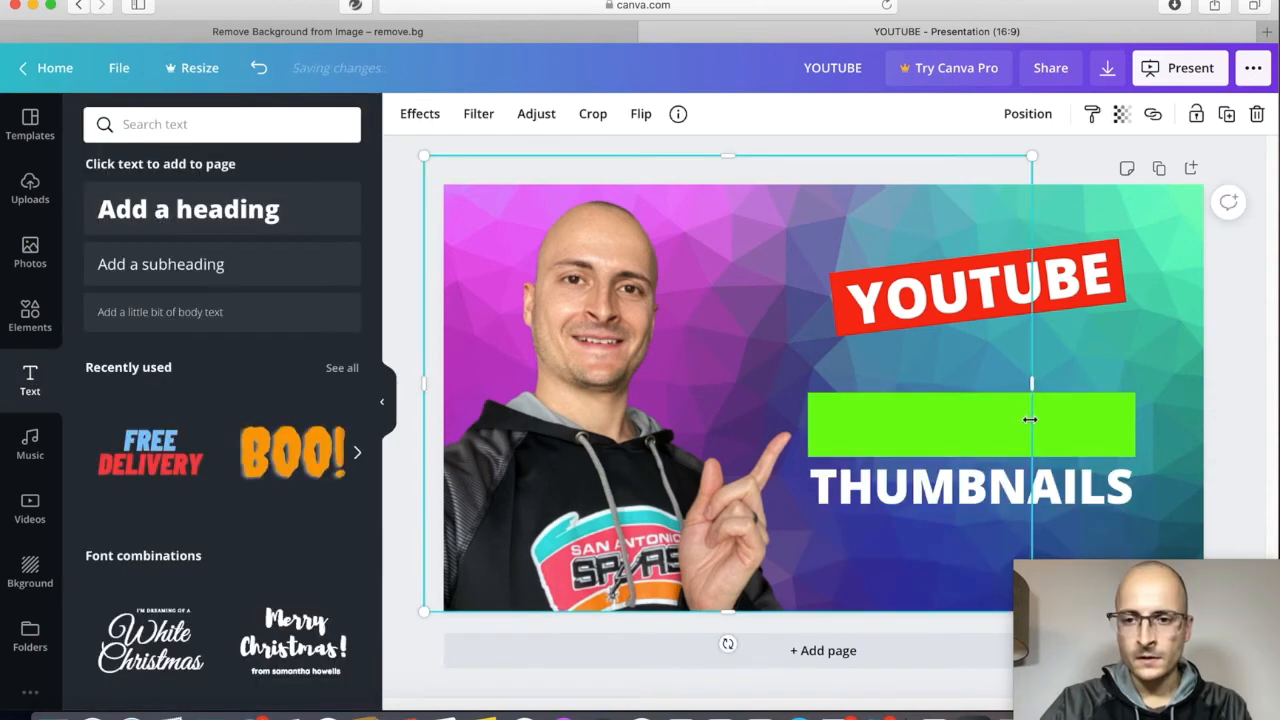
click(1098, 426)
drag(1098, 426, 1121, 409)
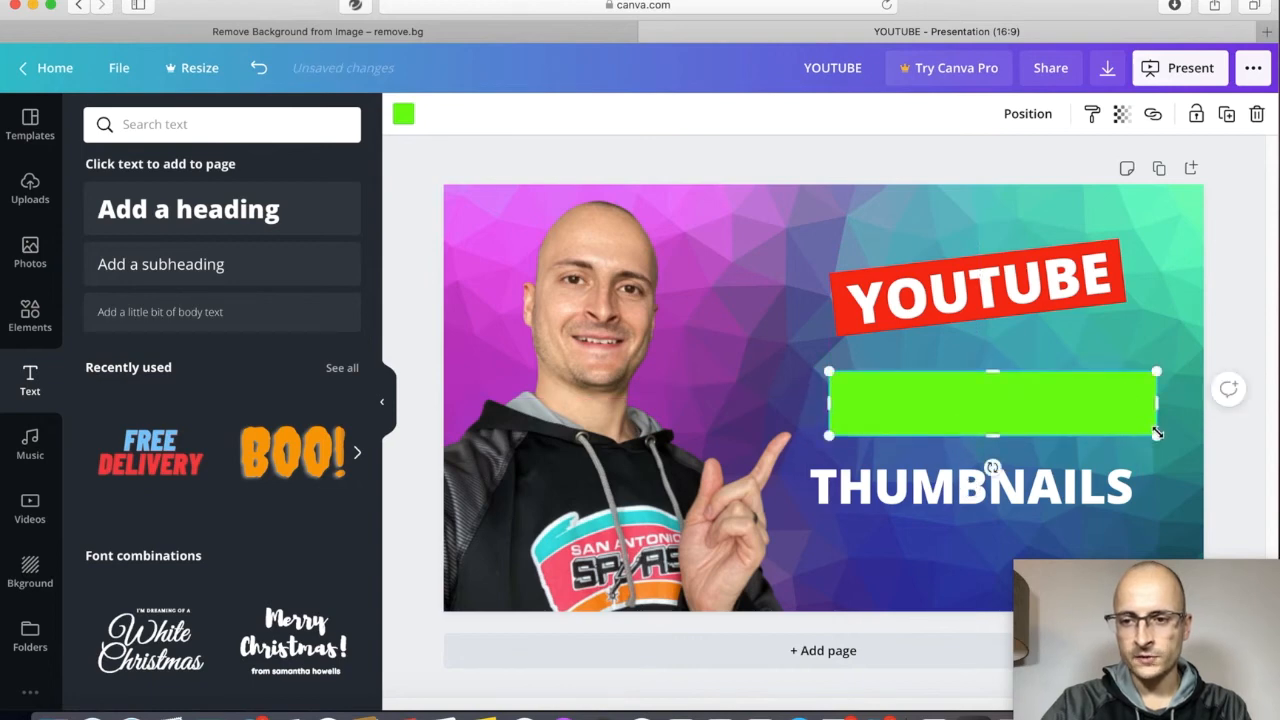
drag(993, 467, 1000, 463)
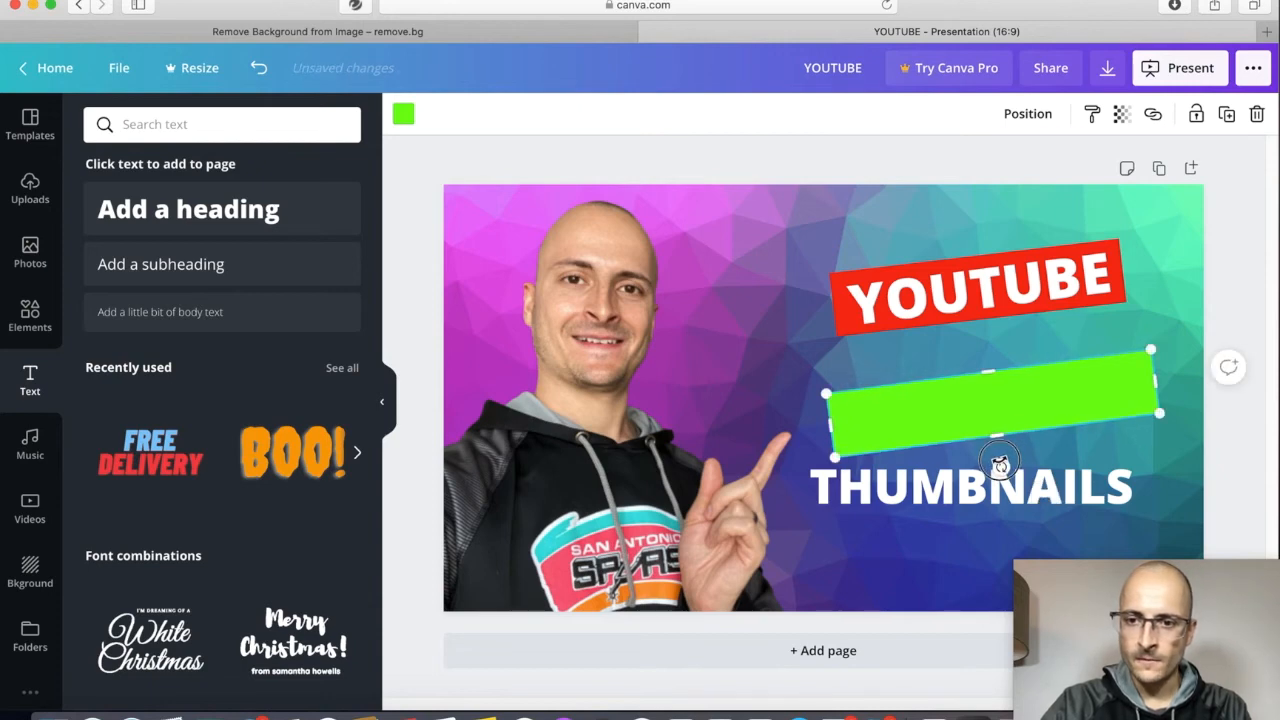
drag(998, 462, 1000, 465)
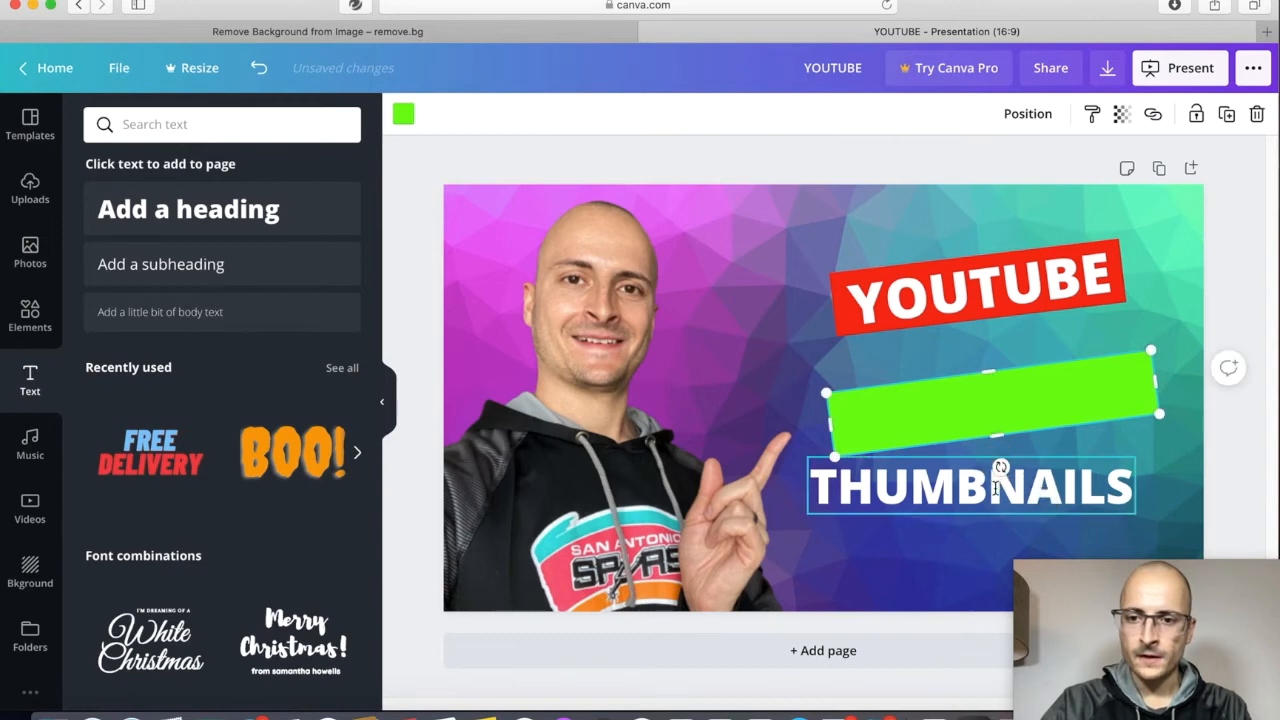
Tilt the THUMBNAILS heading to the green rectangle's angle and place it over the rectangle
click(985, 490)
drag(976, 544, 980, 545)
drag(980, 484, 1002, 399)
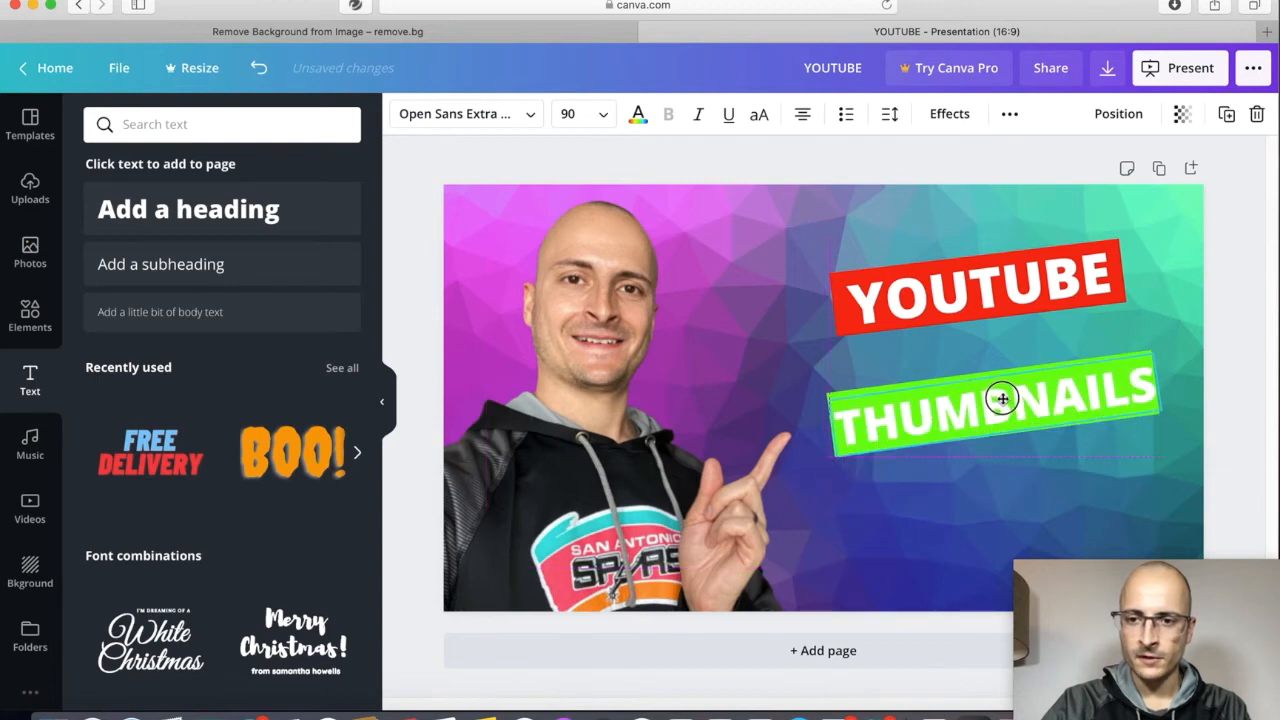
click(854, 468)
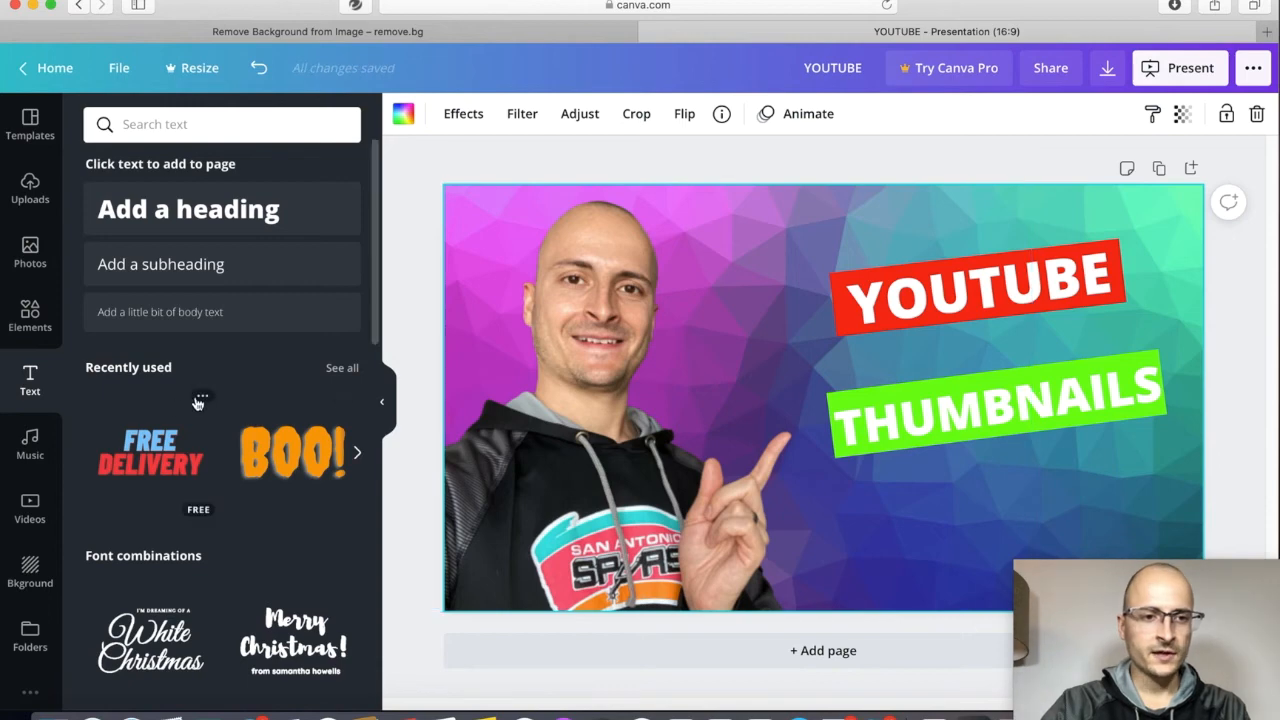
Add a third wide rectangle below the THUMBNAILS title and fill it with yellow
click(30, 575)
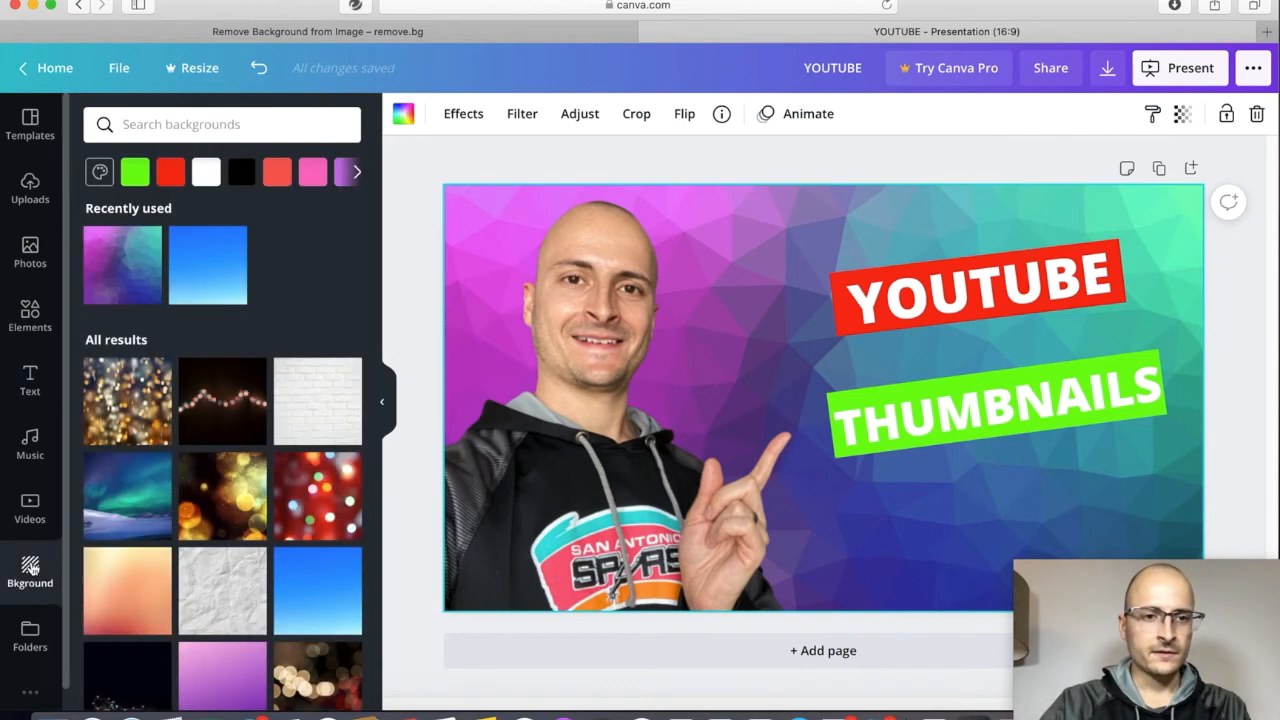
click(37, 325)
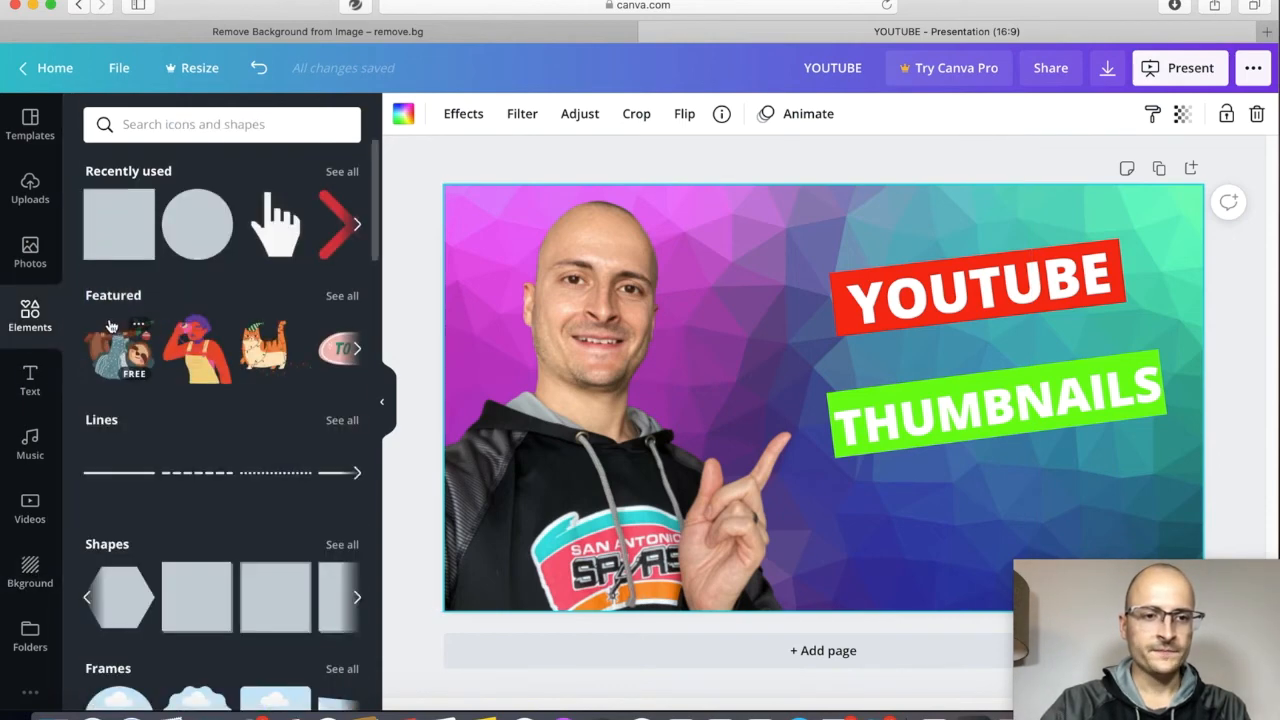
drag(119, 224, 1000, 522)
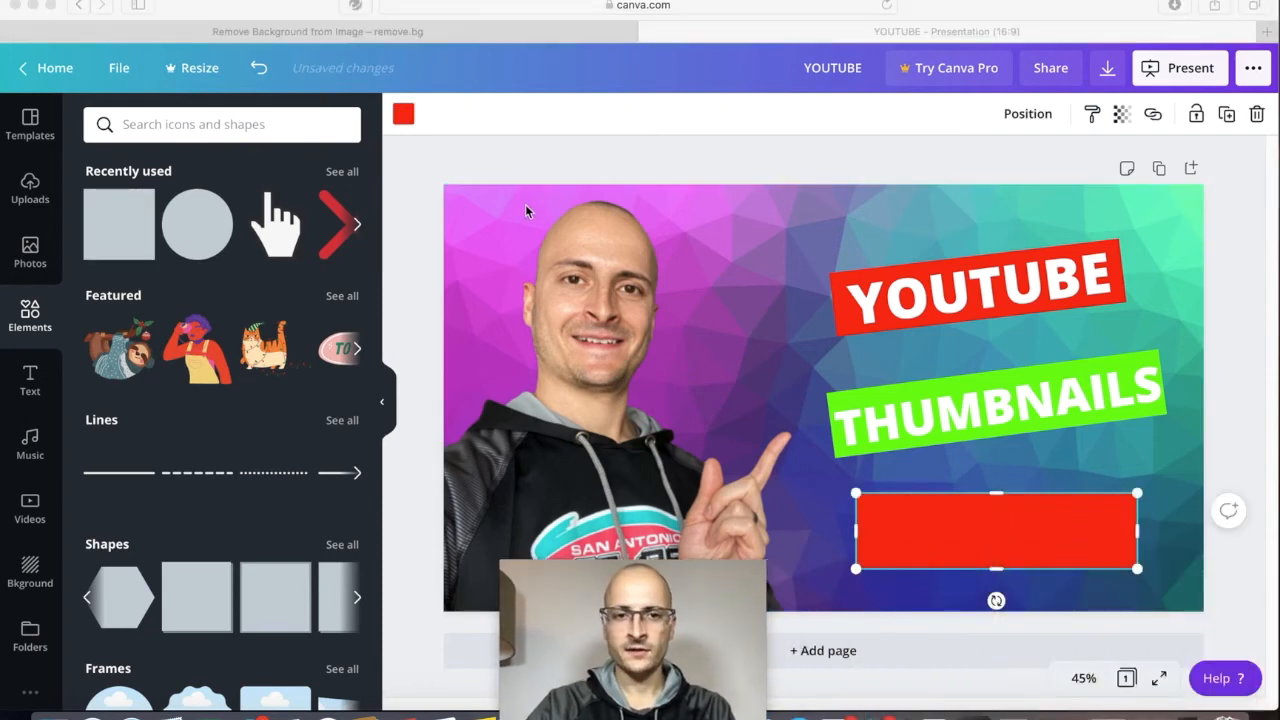
click(403, 114)
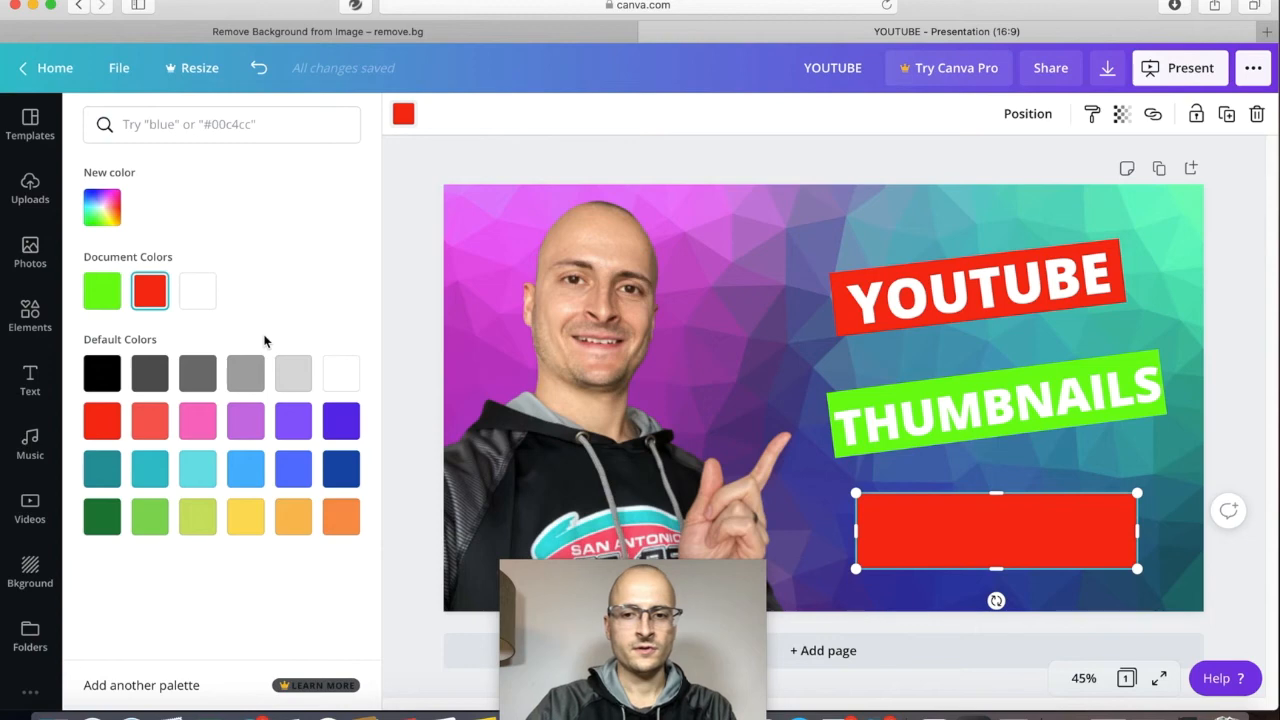
click(338, 376)
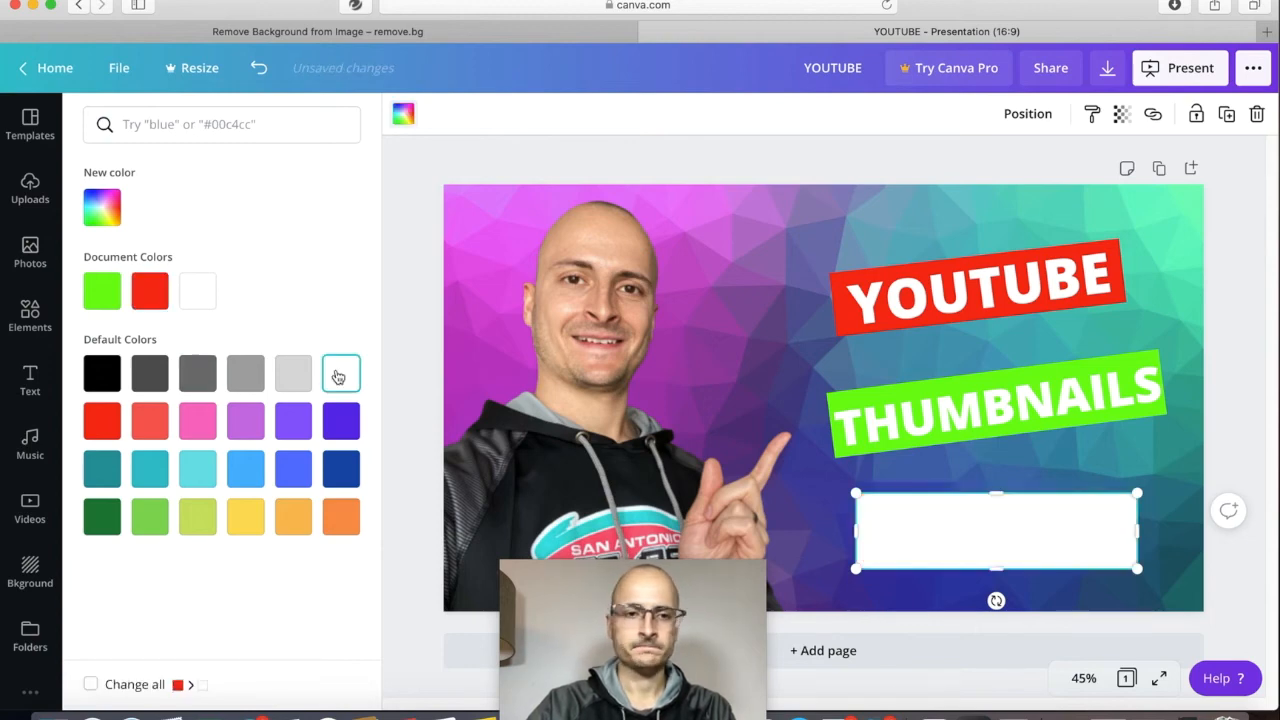
click(235, 515)
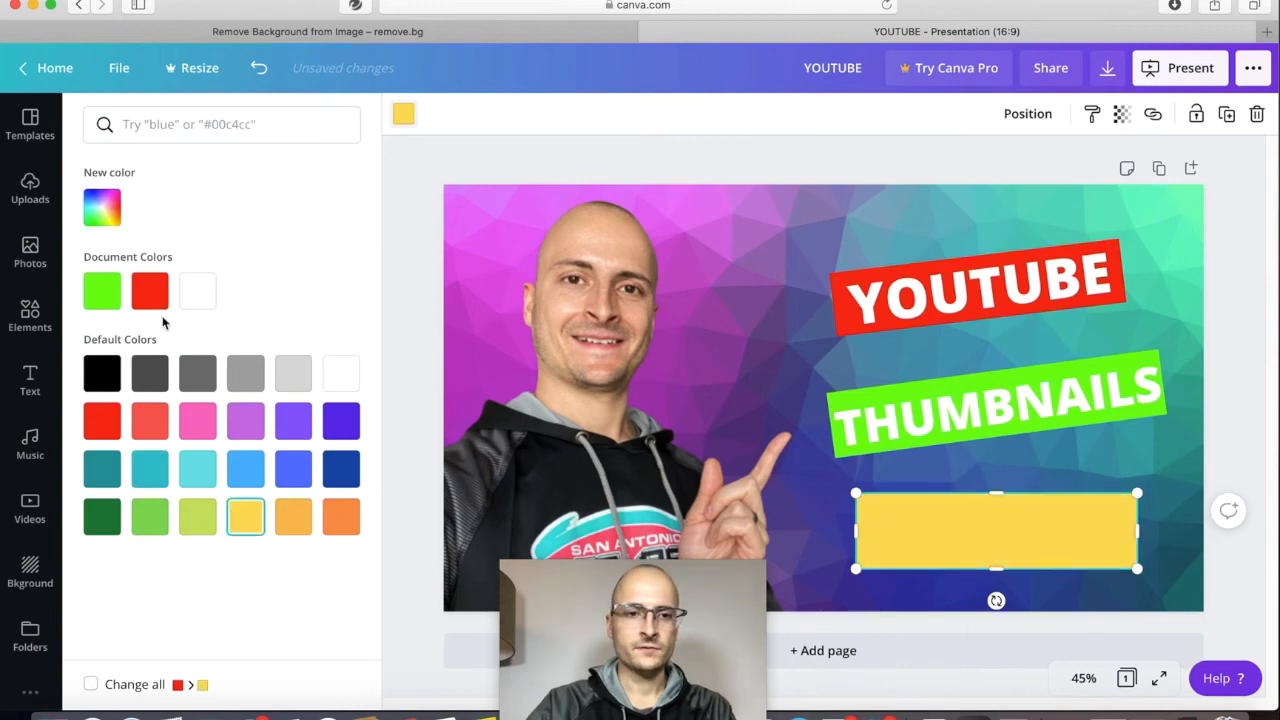
Add a black heading reading "THAT POP" and position it over the yellow rectangle
text(tTH)
text(AT POP)
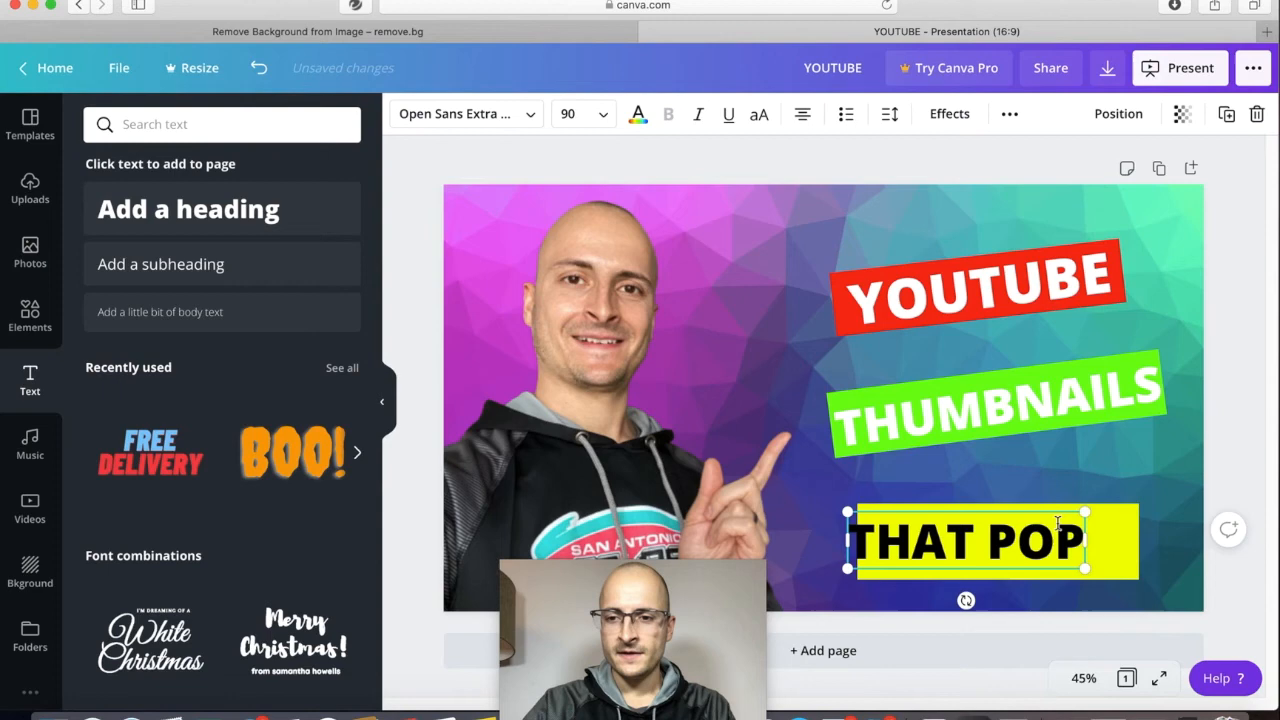
drag(1054, 509, 1090, 514)
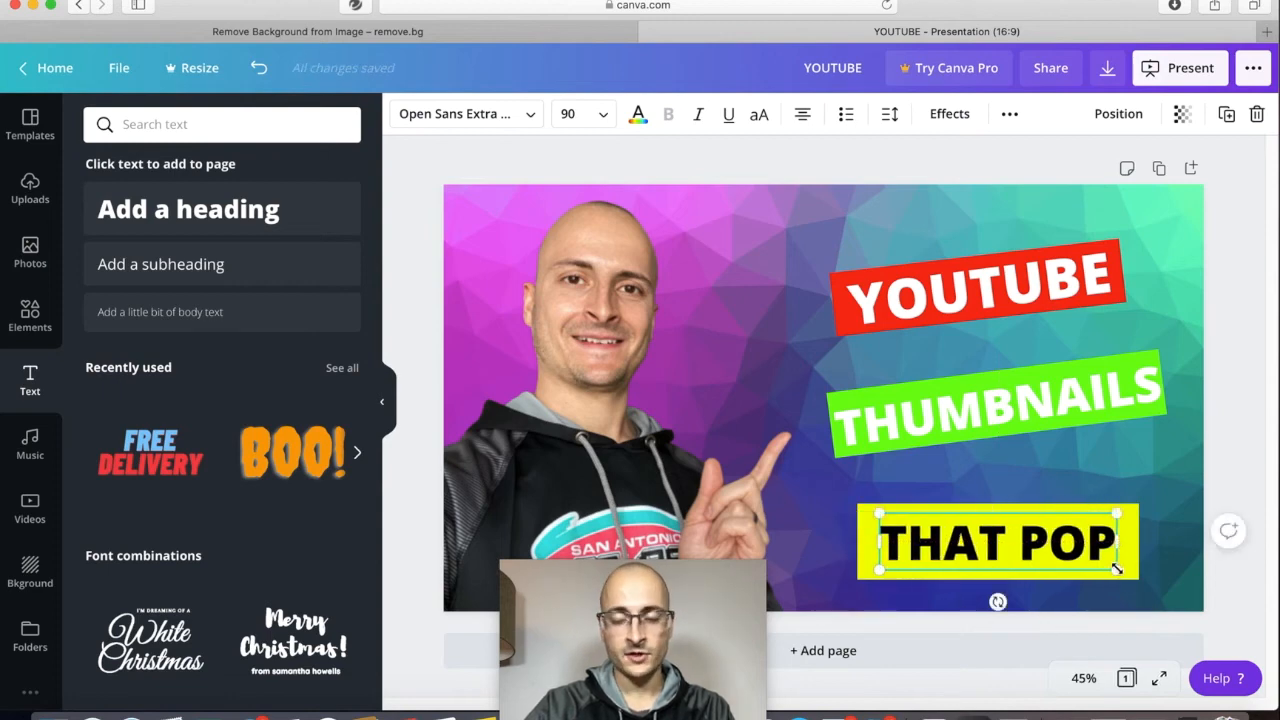
Enlarge the THAT POP heading to a font size of 104 and centre it on the yellow rectangle
drag(1118, 568, 1127, 572)
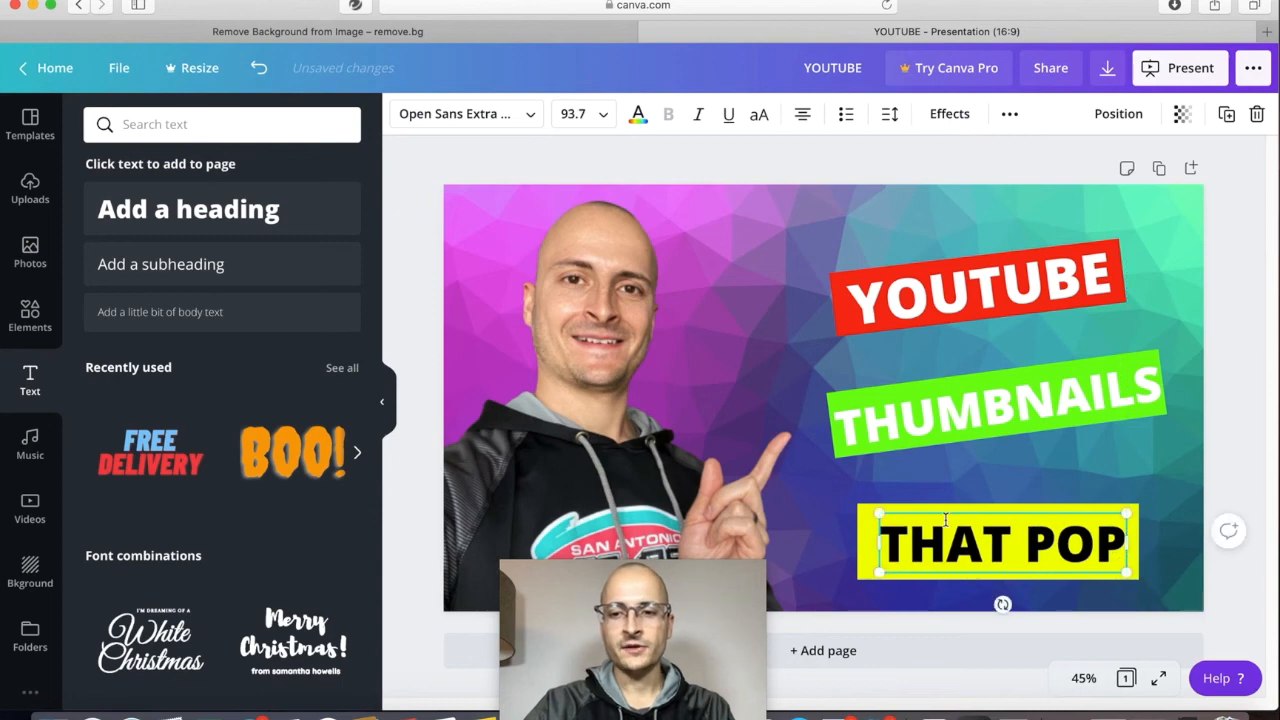
drag(880, 513, 862, 509)
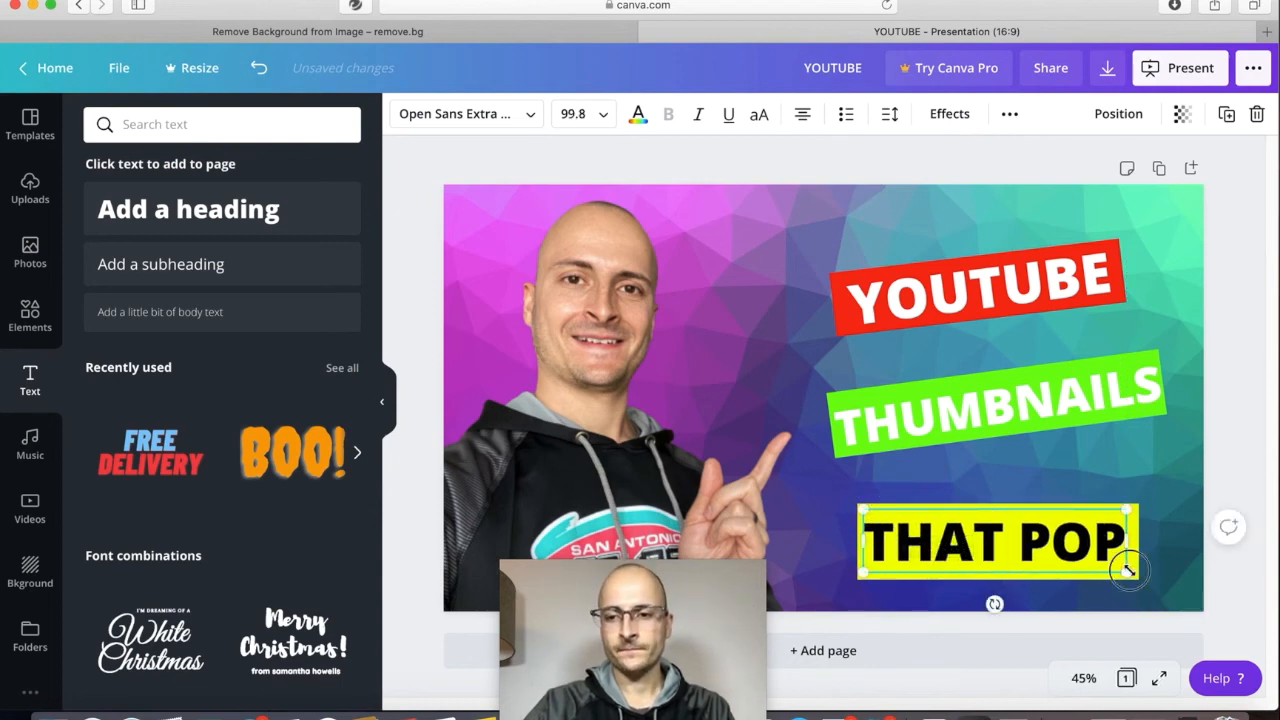
drag(1127, 570, 1140, 577)
click(1091, 480)
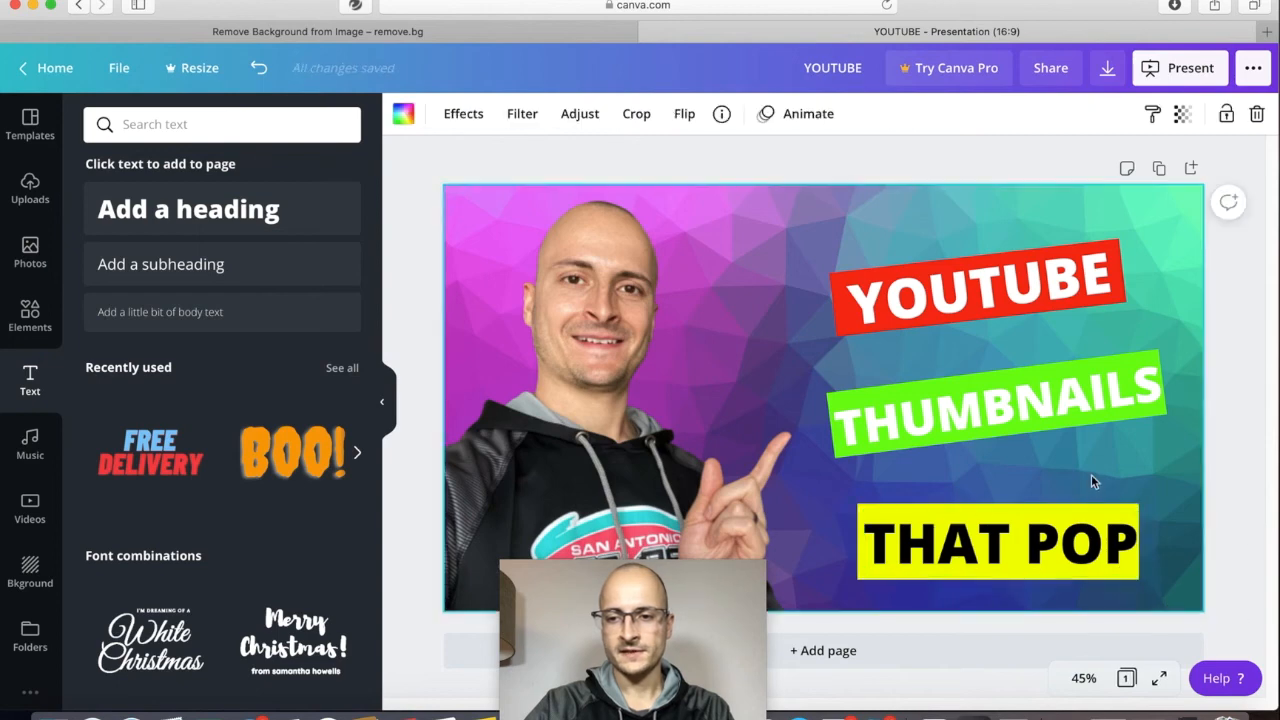
click(1085, 524)
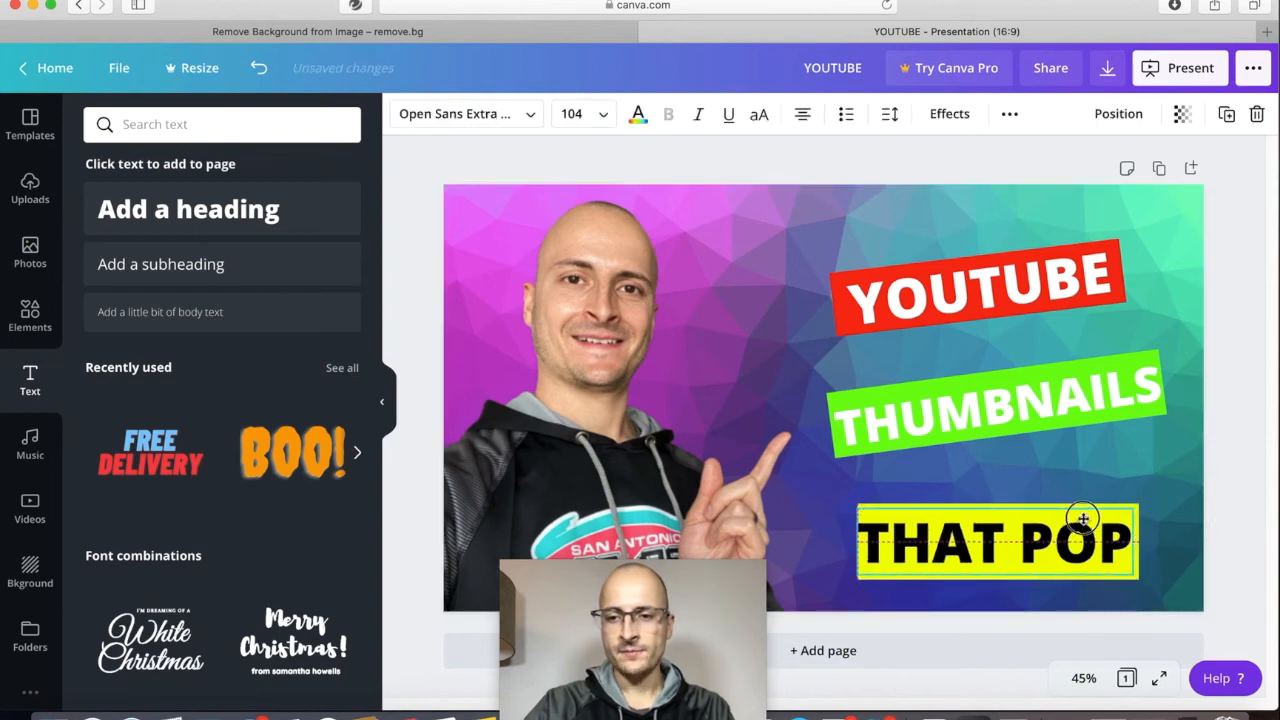
click(1143, 480)
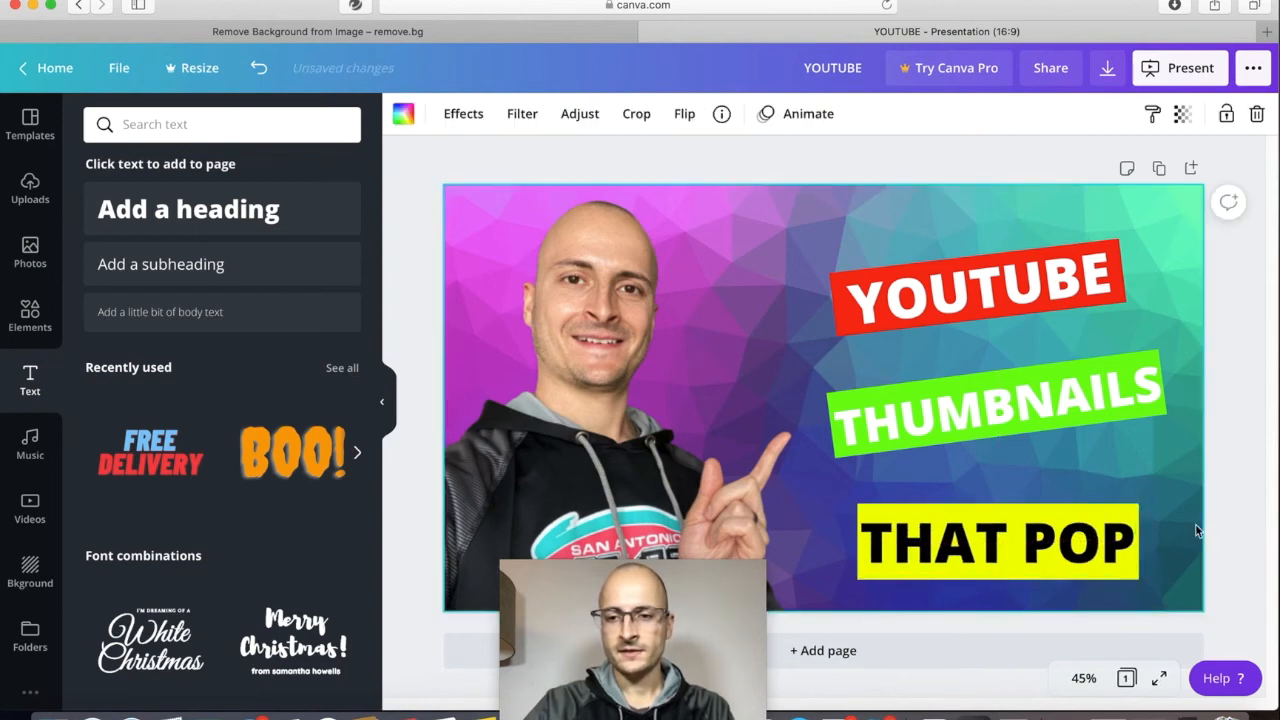
Reduce the THAT POP heading to a font size of 101 so the yellow rectangle's edge is exposed
click(1133, 506)
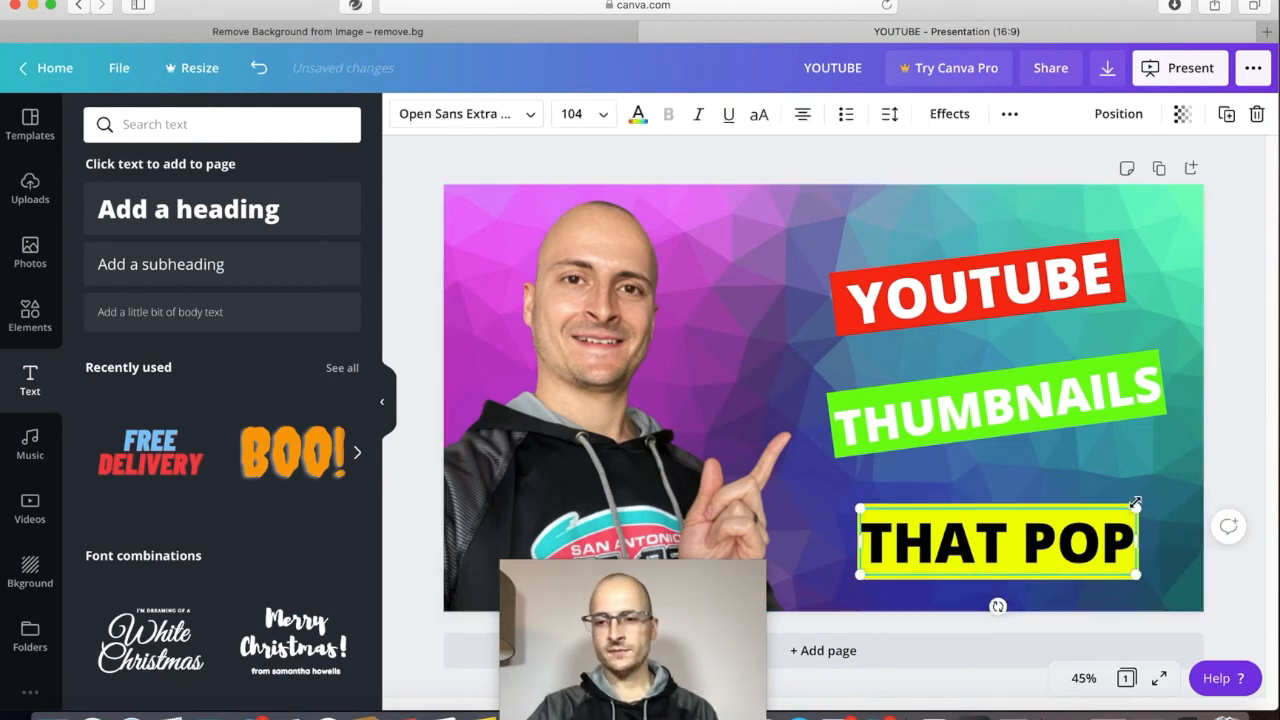
click(1180, 563)
click(1137, 508)
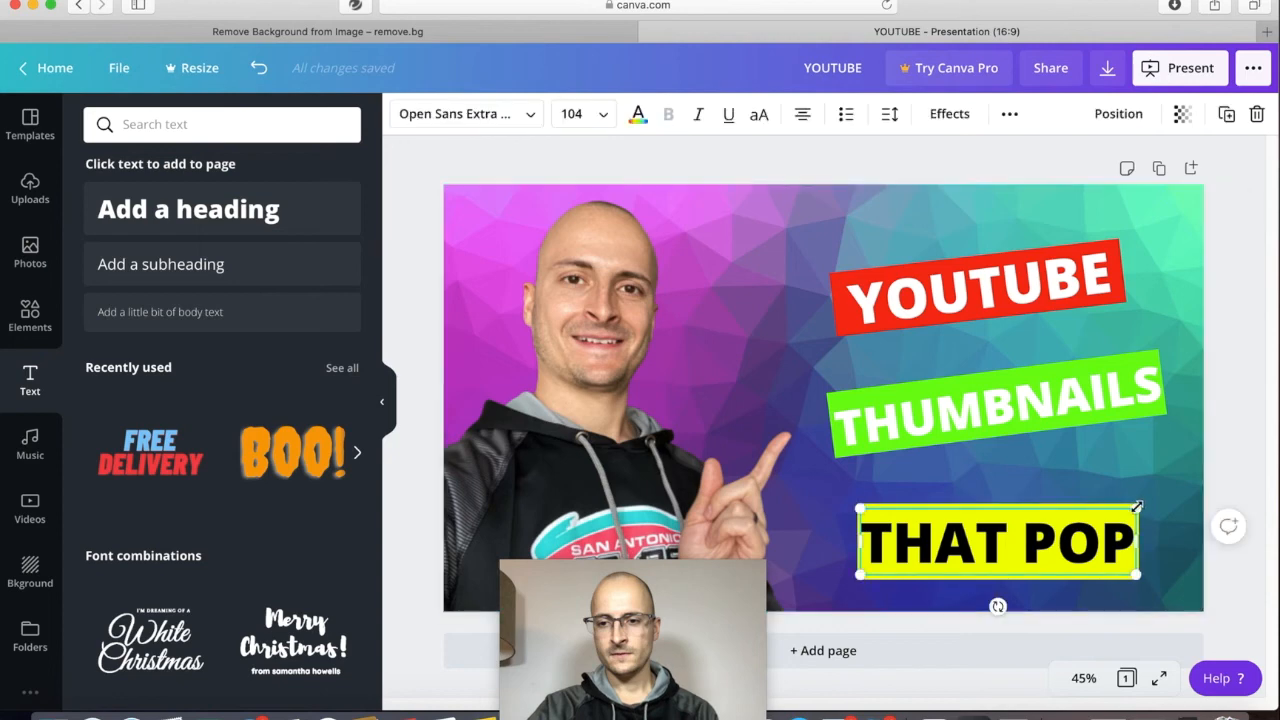
drag(1136, 574, 1130, 573)
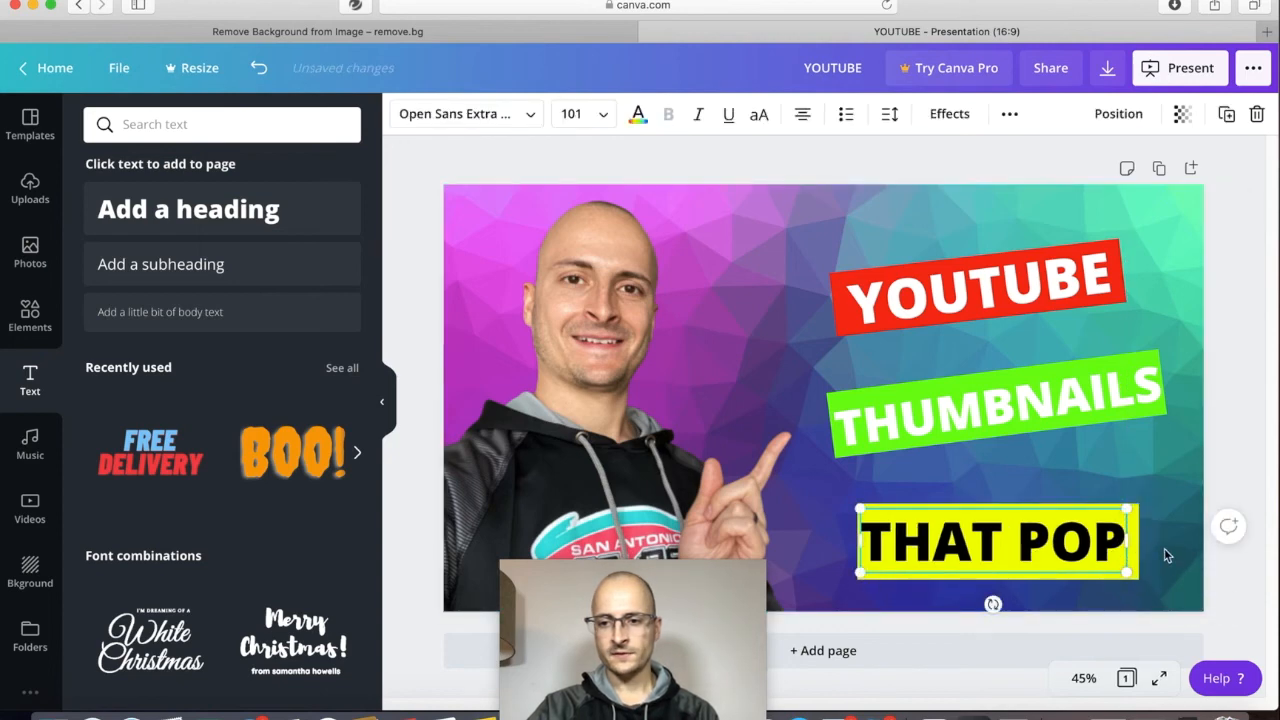
Enlarge the yellow rectangle slightly in width and height behind the THAT POP heading
click(1145, 558)
click(1139, 571)
mouse_move(1141, 585)
mouse_down()
mouse_move(1156, 587)
mouse_move(1138, 568)
mouse_move(1157, 580)
mouse_up()
Enlarge the THAT POP heading to a font size of 110 and centre it on the yellow rectangle
click(1119, 562)
click(1145, 484)
mouse_move(1117, 543)
mouse_down()
mouse_move(1145, 514)
mouse_move(1122, 519)
mouse_up()
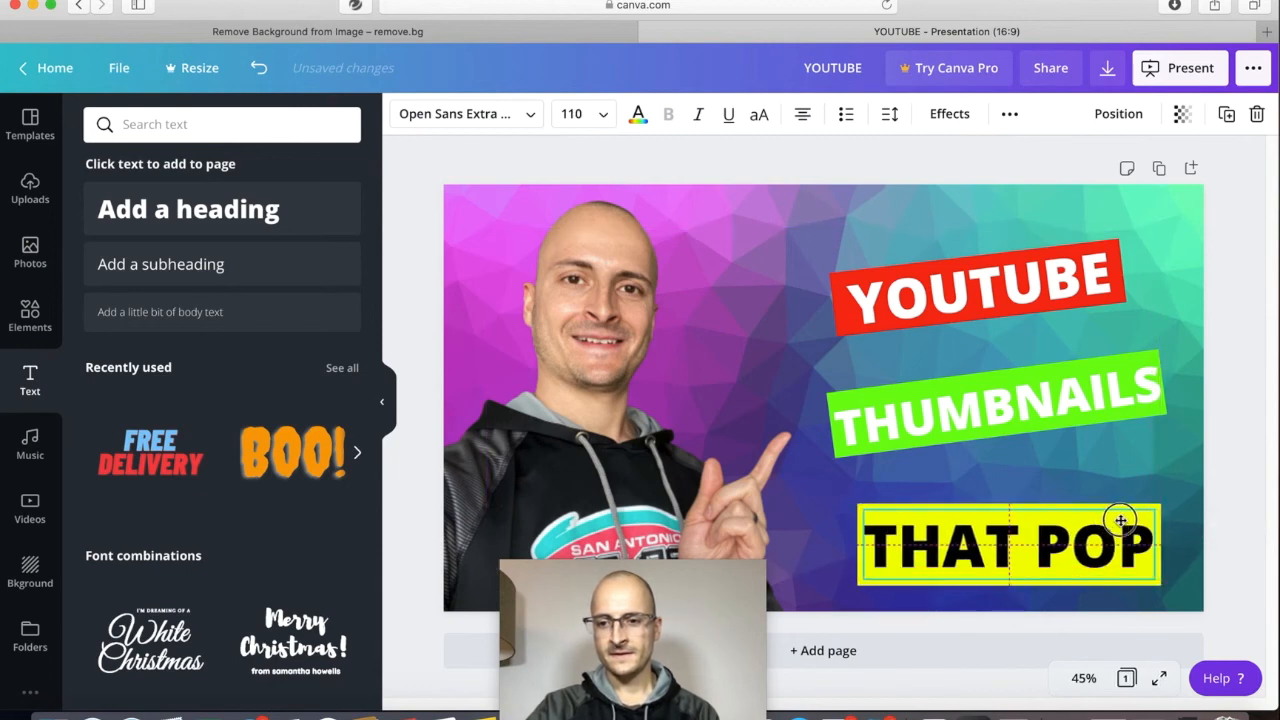
click(1132, 467)
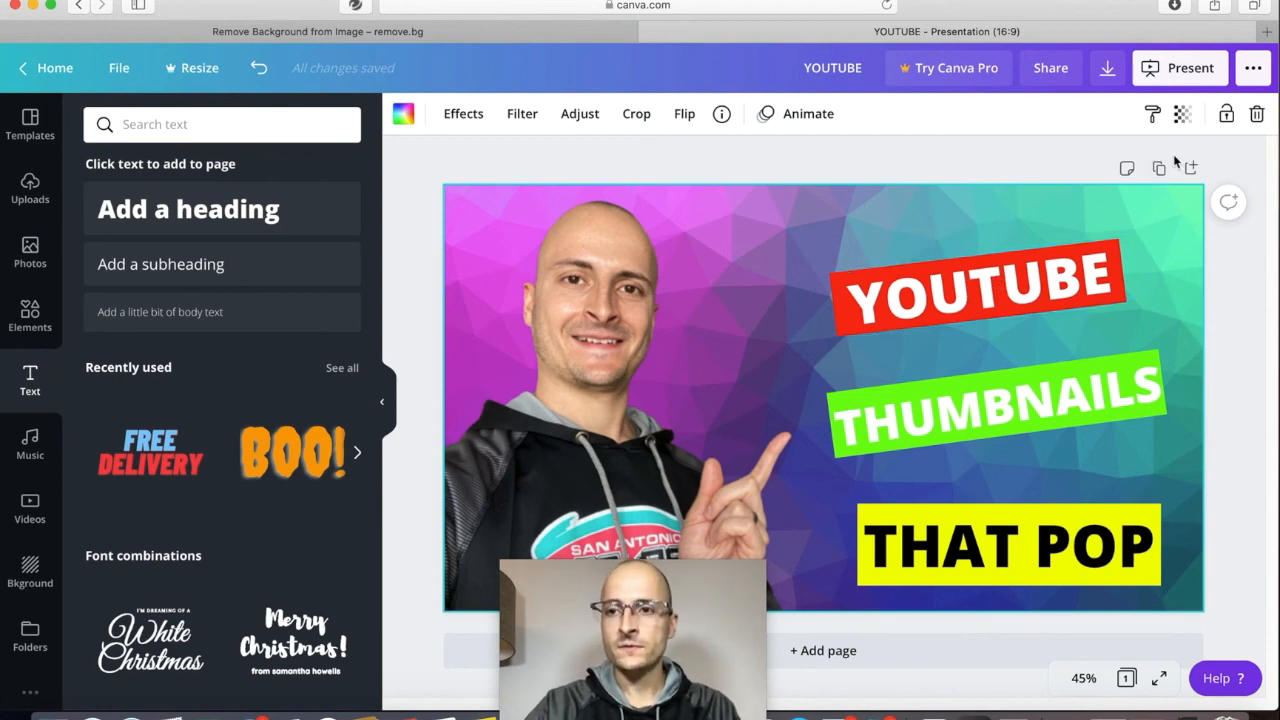
Download the finished thumbnail design as a PNG image
click(1110, 72)
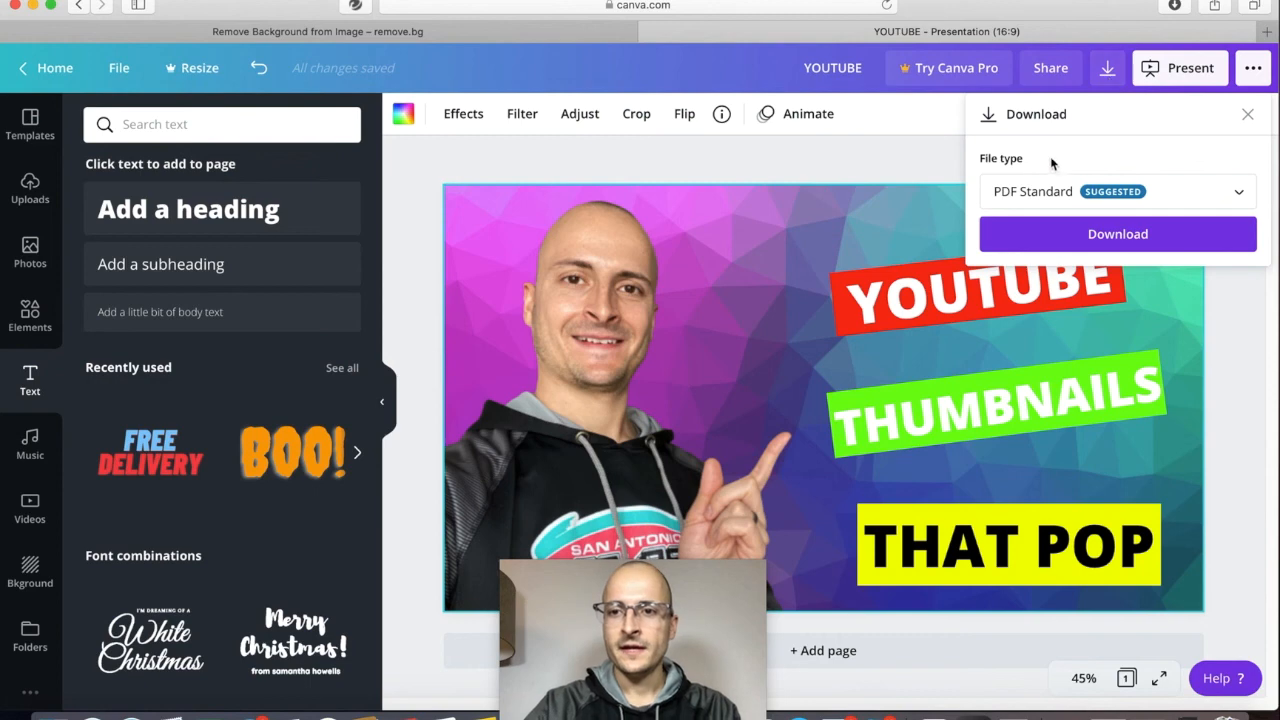
click(1055, 189)
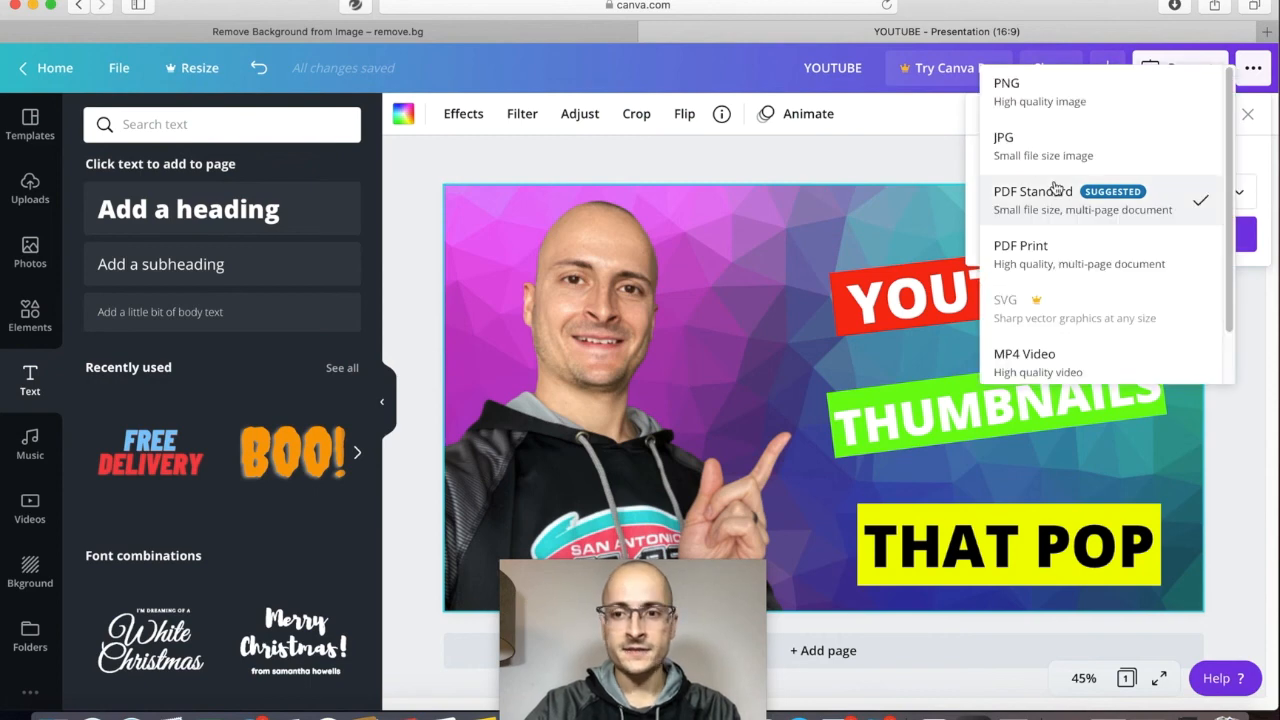
click(1048, 98)
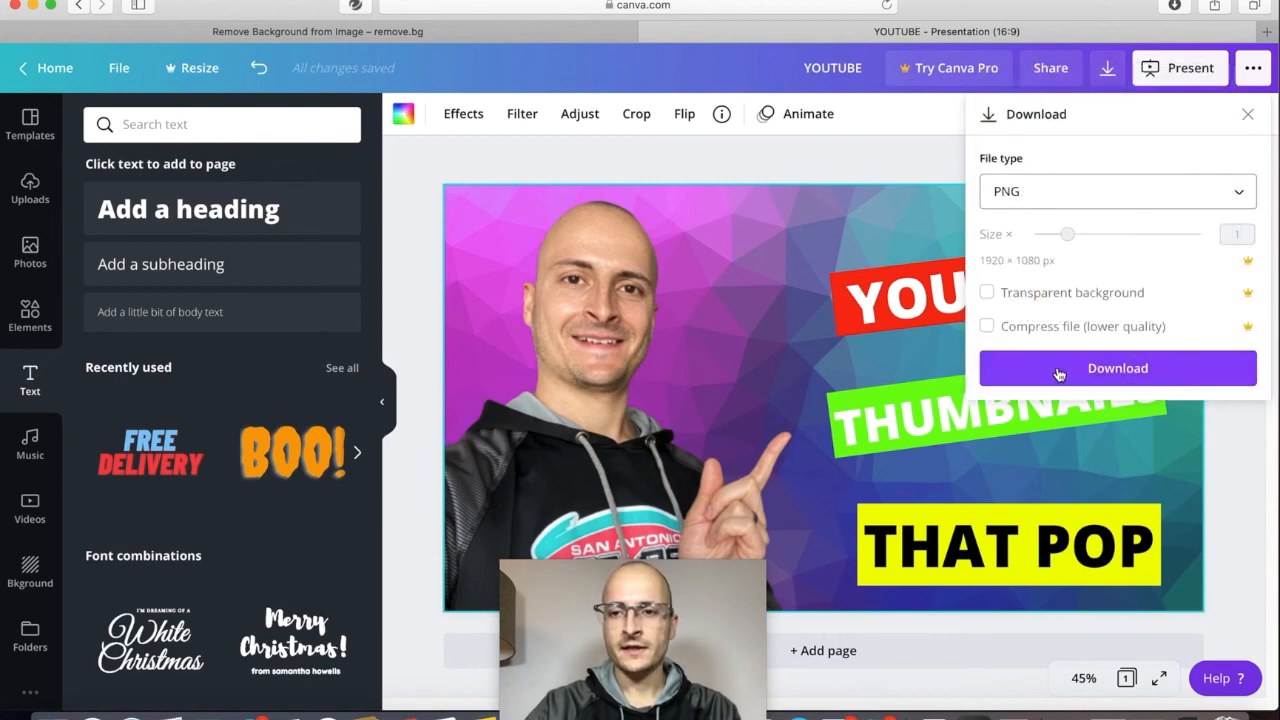
click(1059, 372)
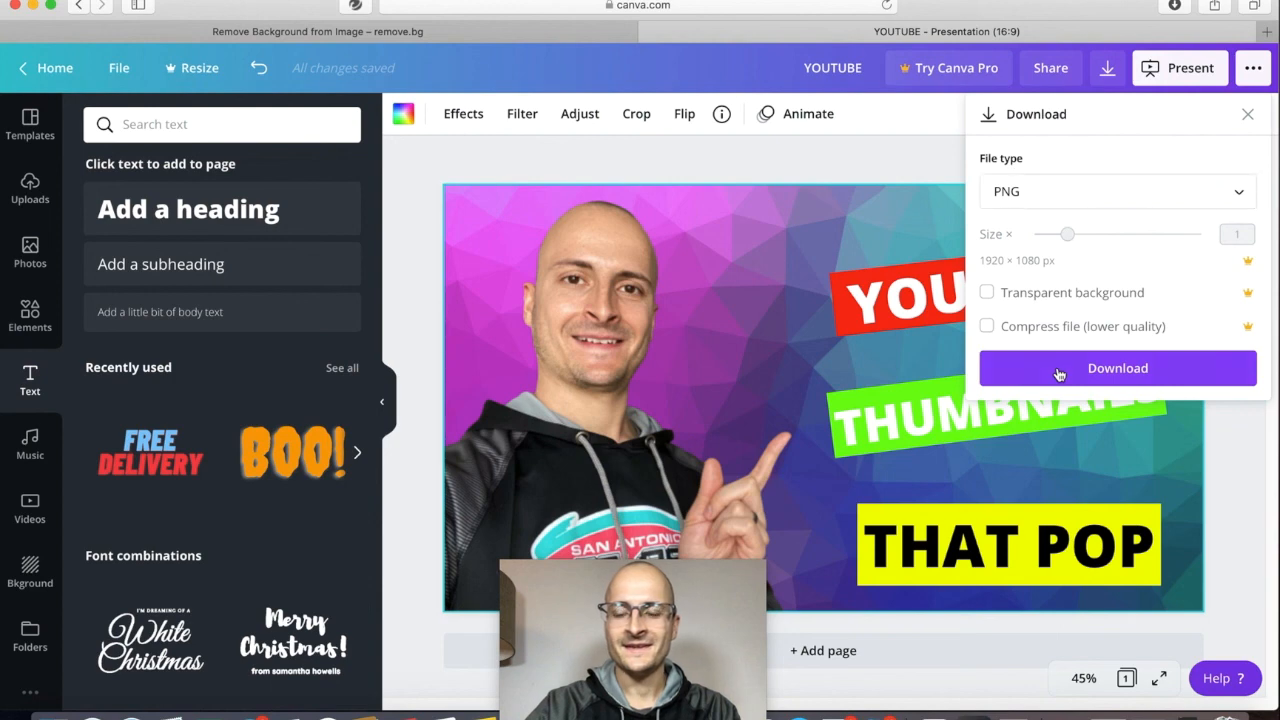